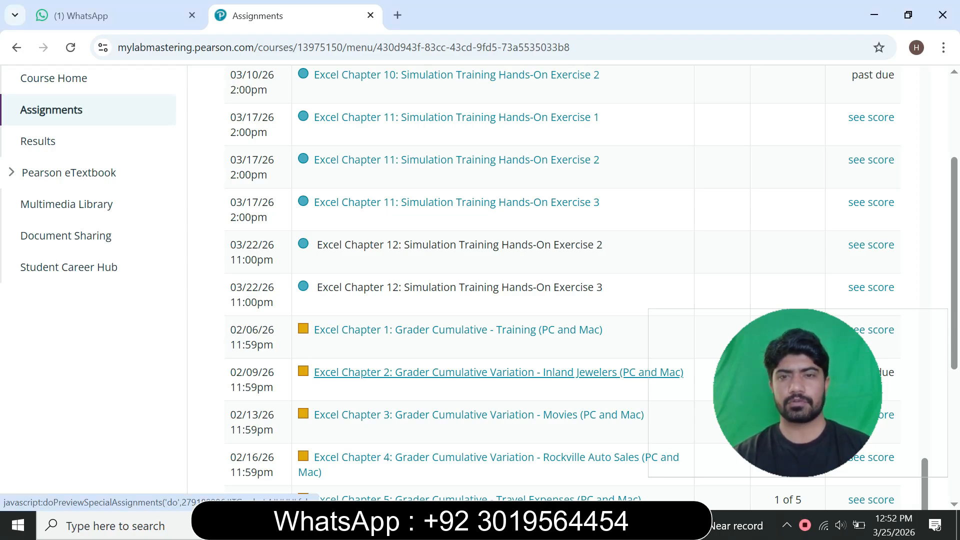
# Open the Excel Chapter 2 Inland Jewelers grader assignment and download all of its starting files.
pyautogui.click(498, 372)
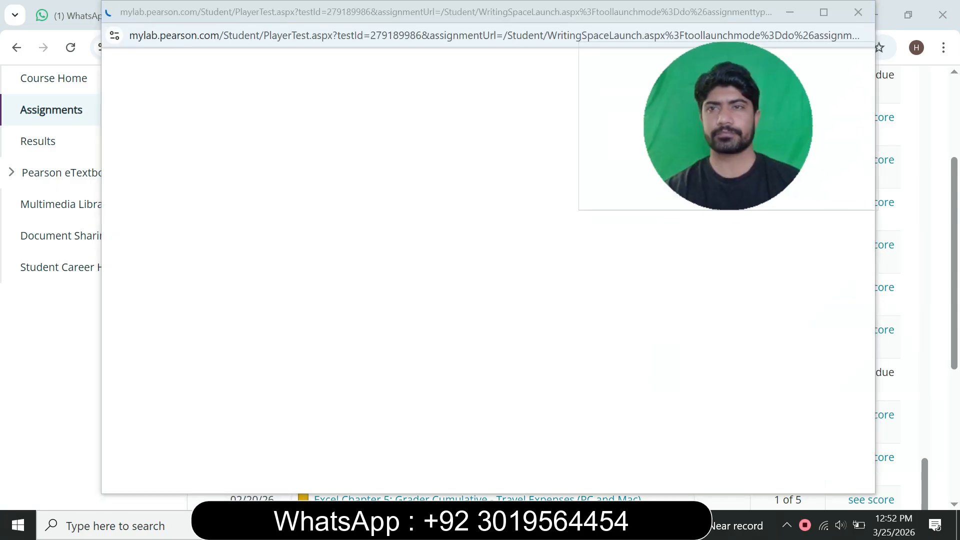
pyautogui.click(824, 12)
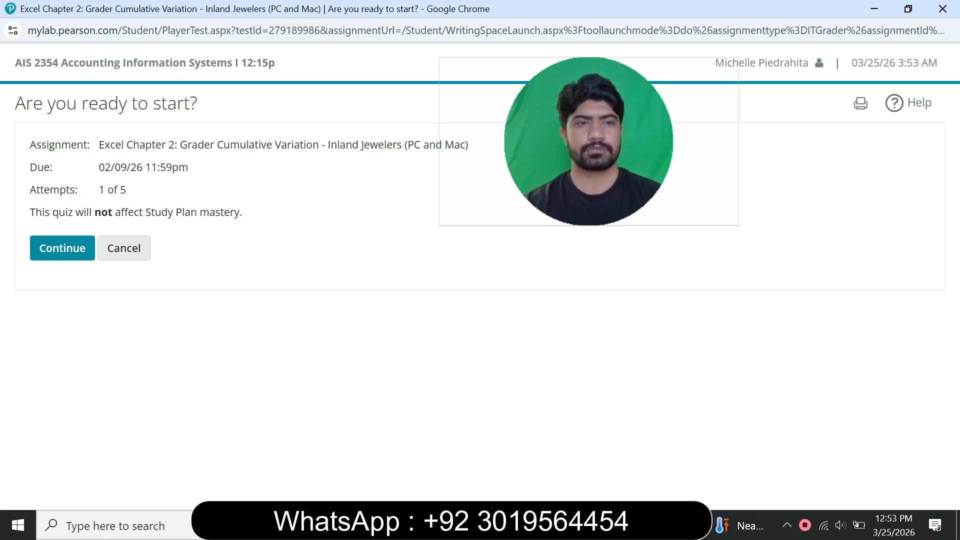
pyautogui.click(62, 248)
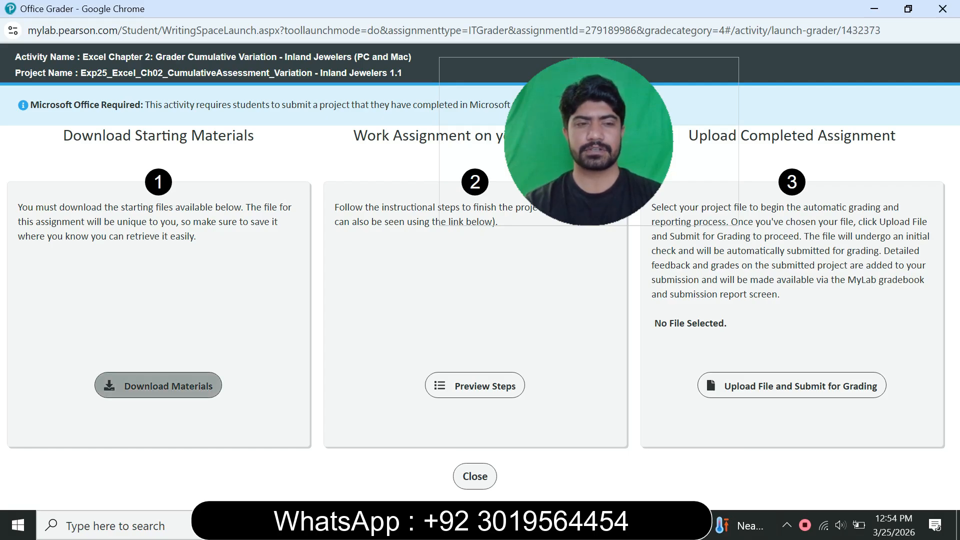
pyautogui.click(158, 386)
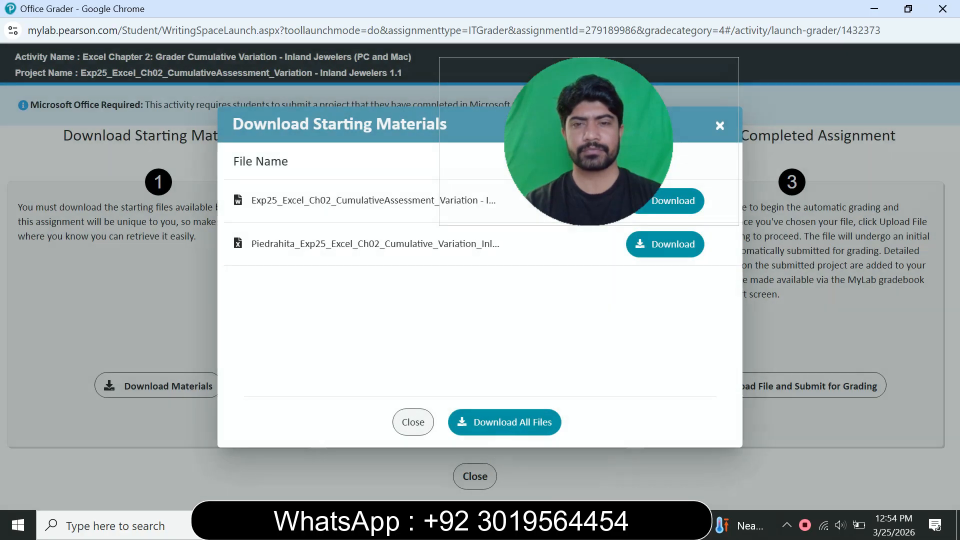
pyautogui.click(505, 423)
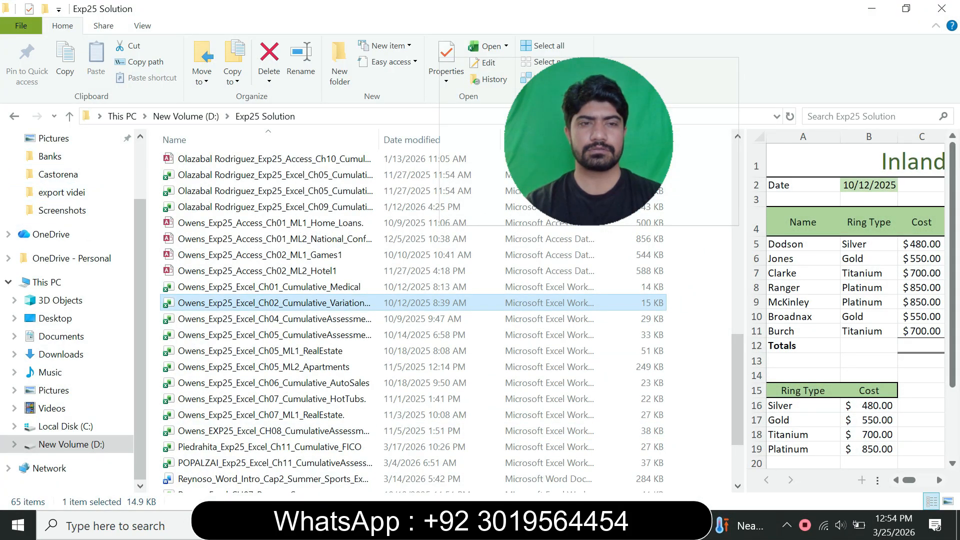
# Open the Inland Jewelers instructions document and the matching Chapter 2 workbook from the Downloads folder.
pyautogui.scroll(2, 70, 185)
pyautogui.click(60, 186)
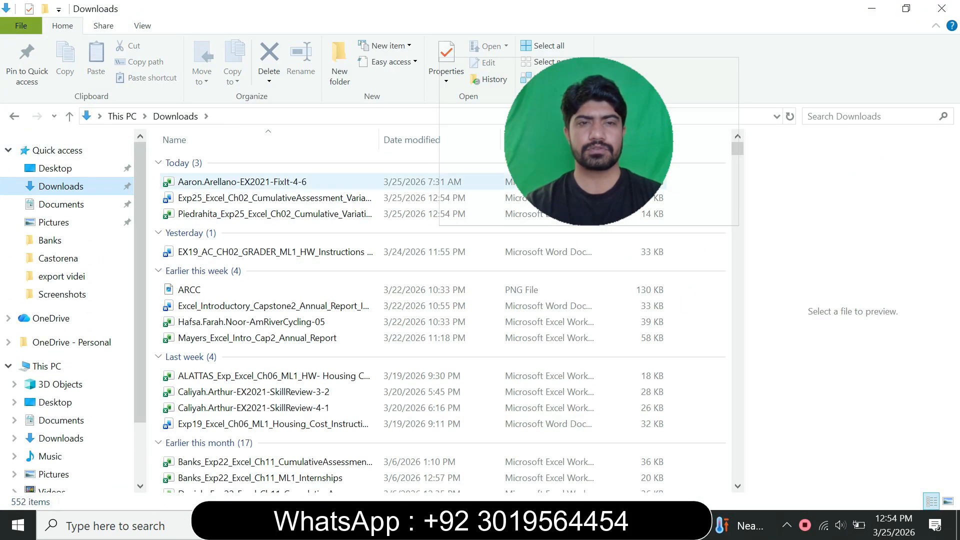
pyautogui.doubleClick(275, 198)
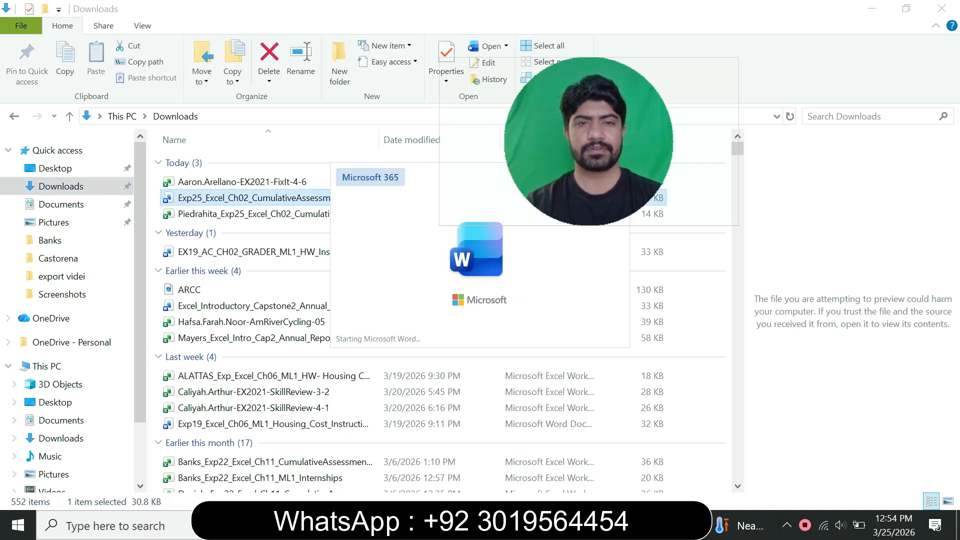
pyautogui.click(275, 213)
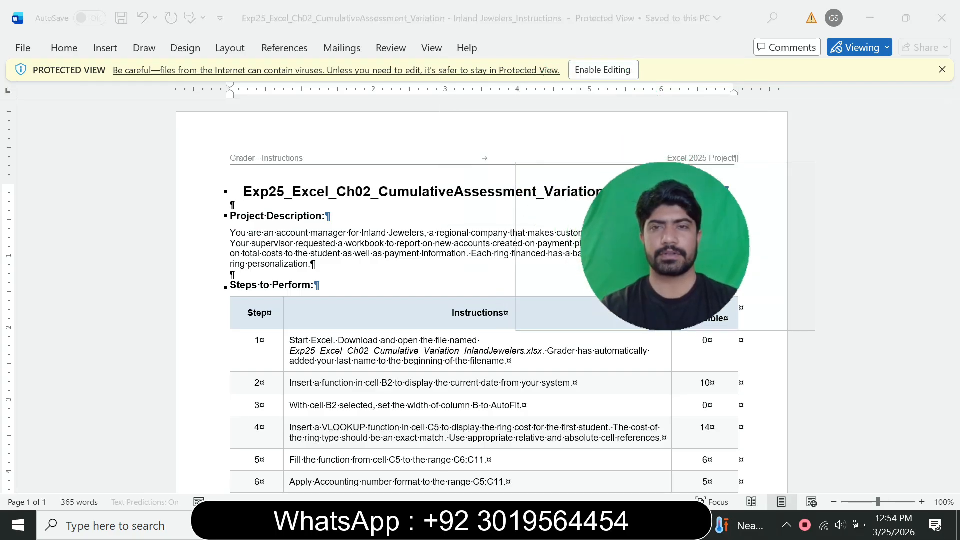
# Enable editing in both the instructions document and the Inland Jewelers workbook.
pyautogui.click(603, 70)
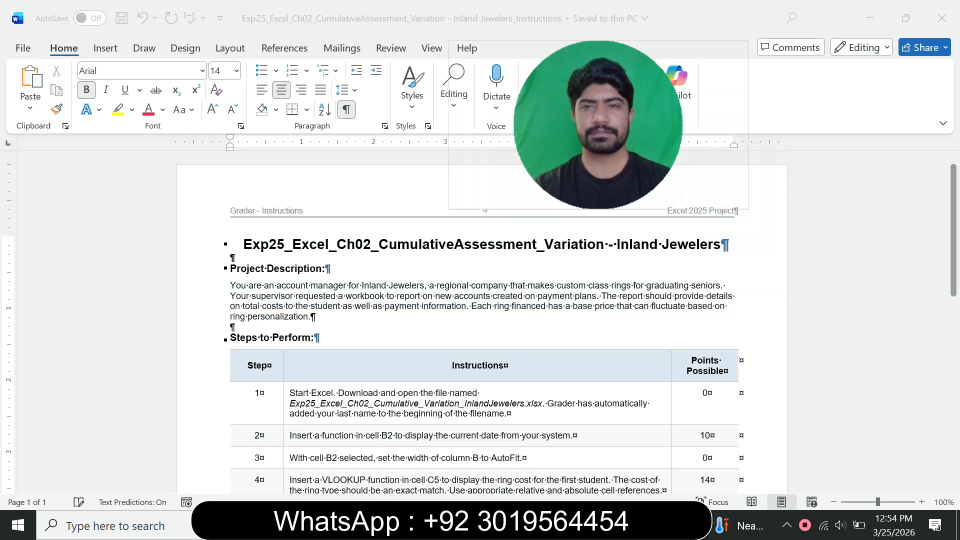
pyautogui.hotkey('alt', 'Tab')
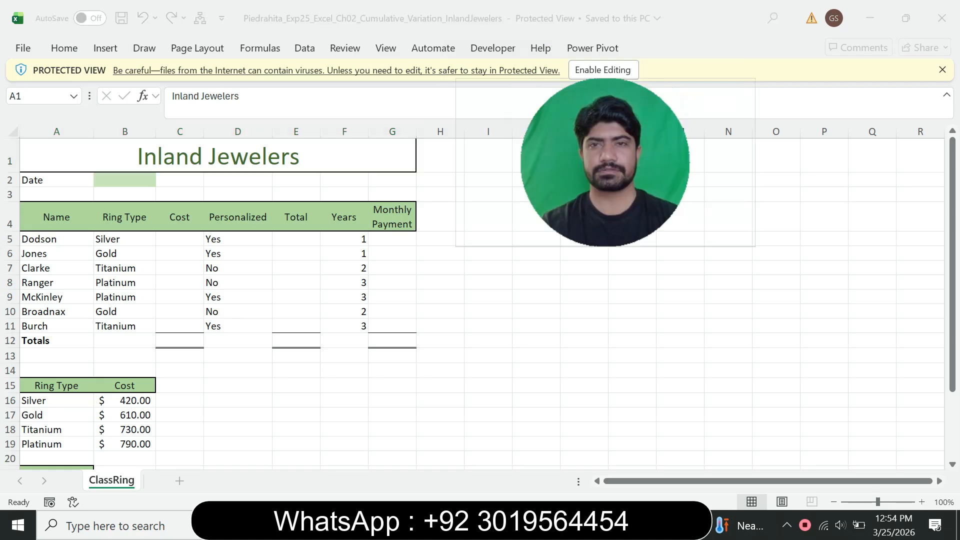
pyautogui.click(604, 70)
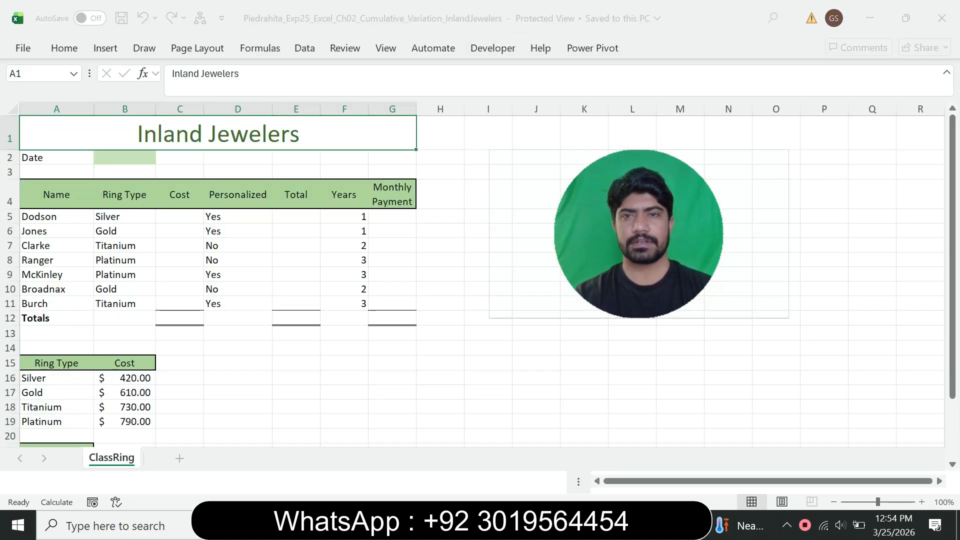
# Return to the instructions document in Word and read through its title and all project steps.
pyautogui.hotkey('alt', 'Tab')
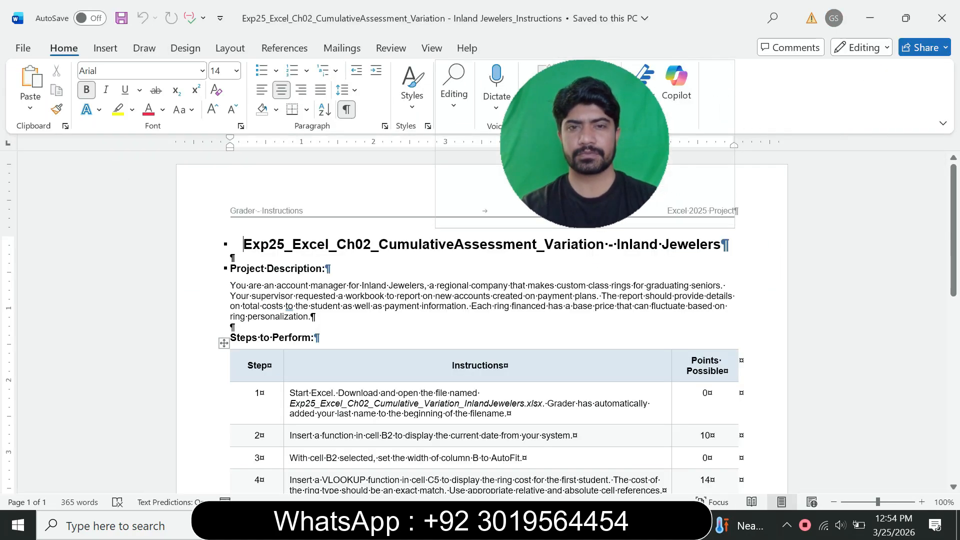
pyautogui.moveTo(243, 244); pyautogui.dragTo(729, 245)
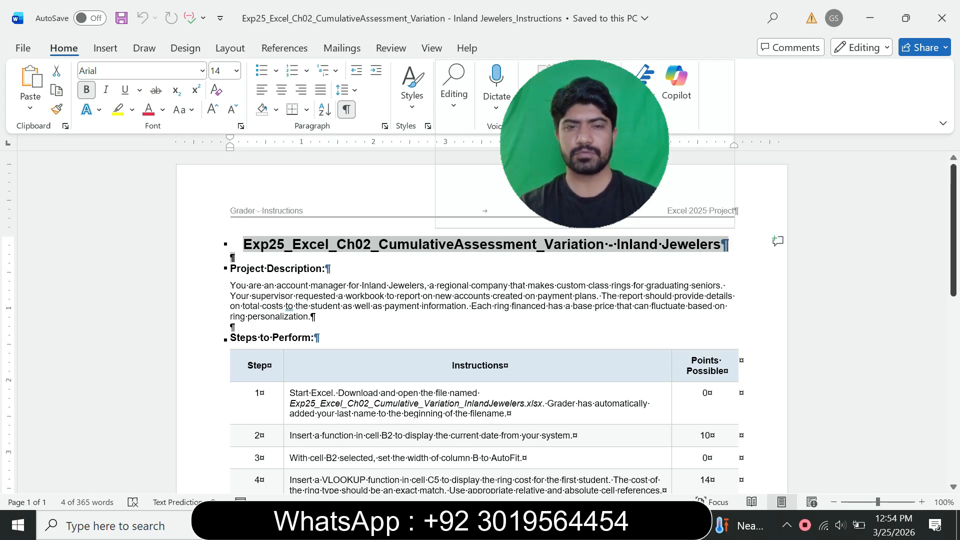
pyautogui.scroll(-3, 481, 325)
pyautogui.scroll(-9, 481, 326)
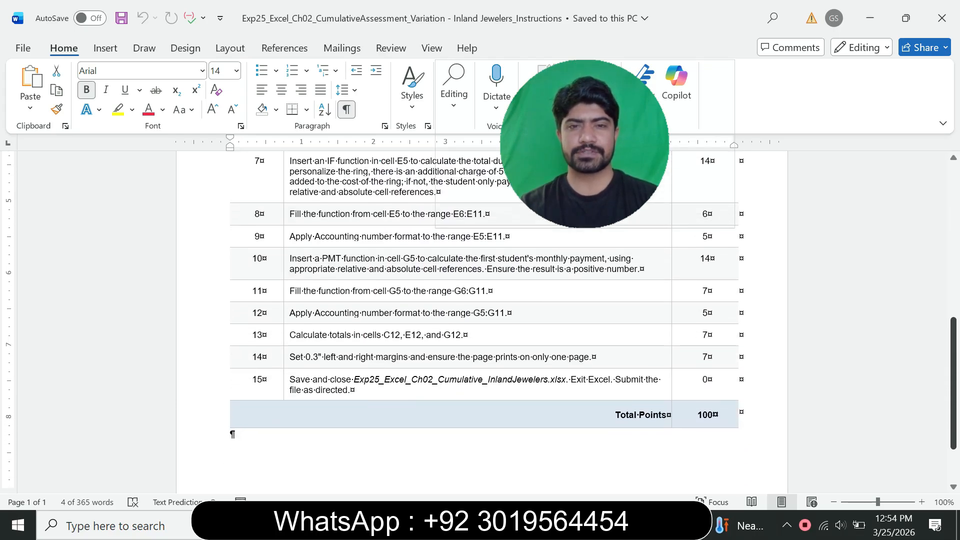
pyautogui.scroll(12, 480, 325)
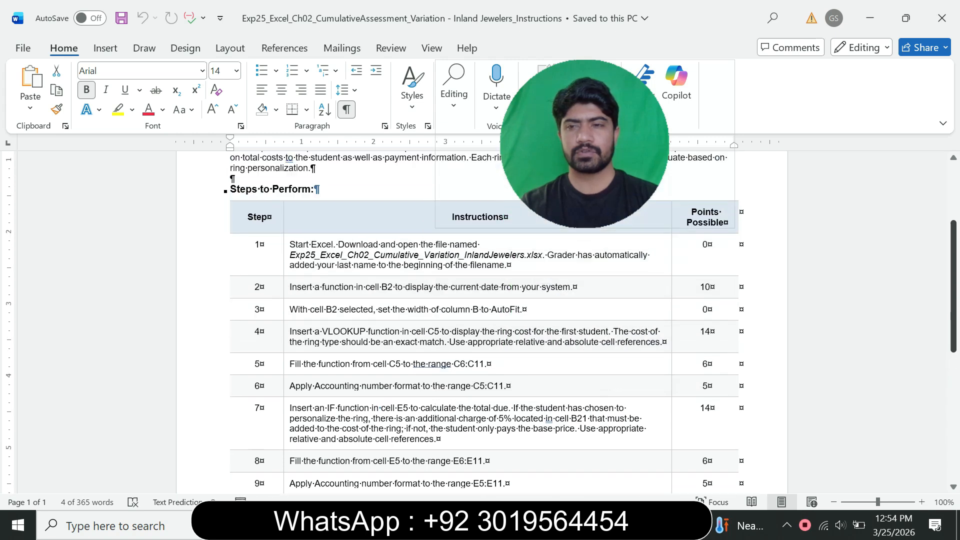
pyautogui.scroll(-5, 480, 325)
pyautogui.scroll(-6, 480, 325)
pyautogui.scroll(10, 481, 325)
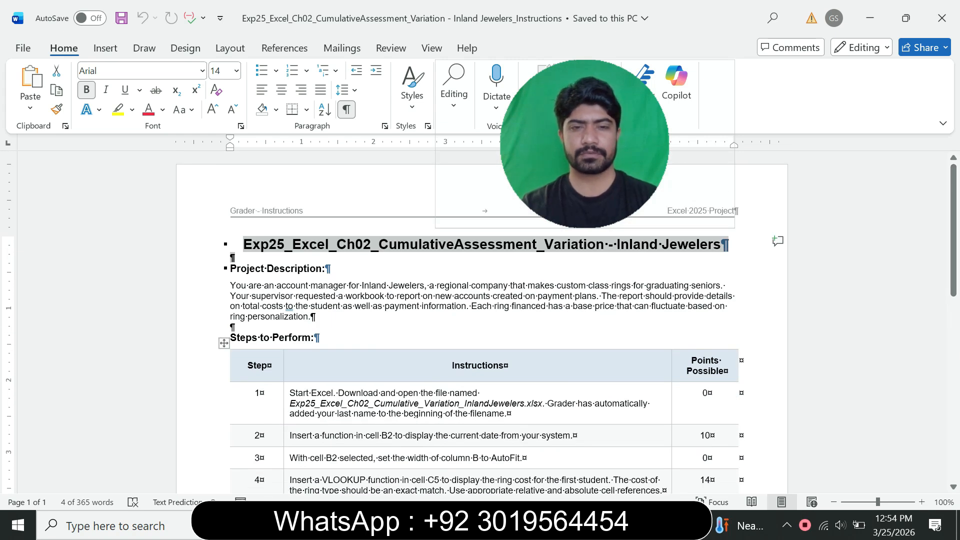
# Highlight the step 1 instruction text in yellow and select it for reading.
pyautogui.tripleClick(320, 403)
pyautogui.click(349, 380)
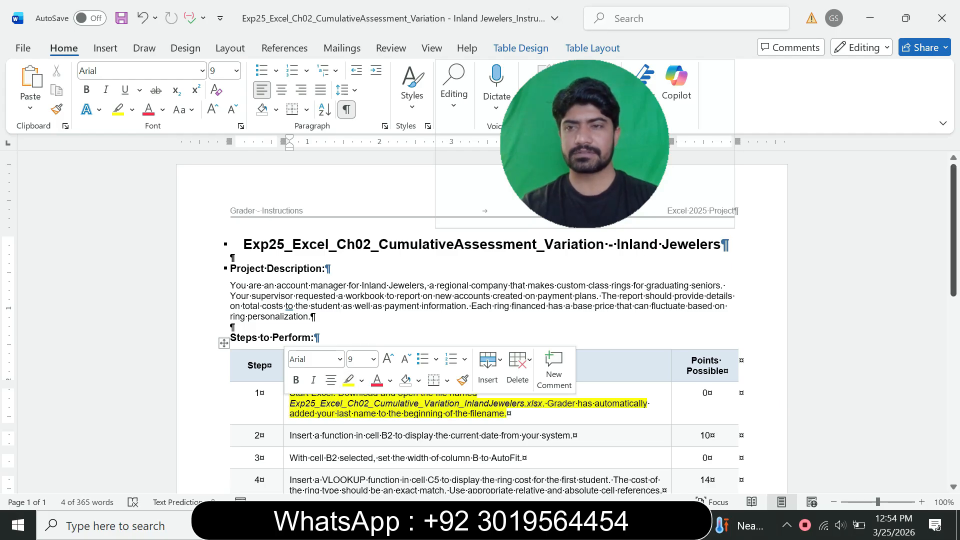
pyautogui.scroll(-3, 480, 325)
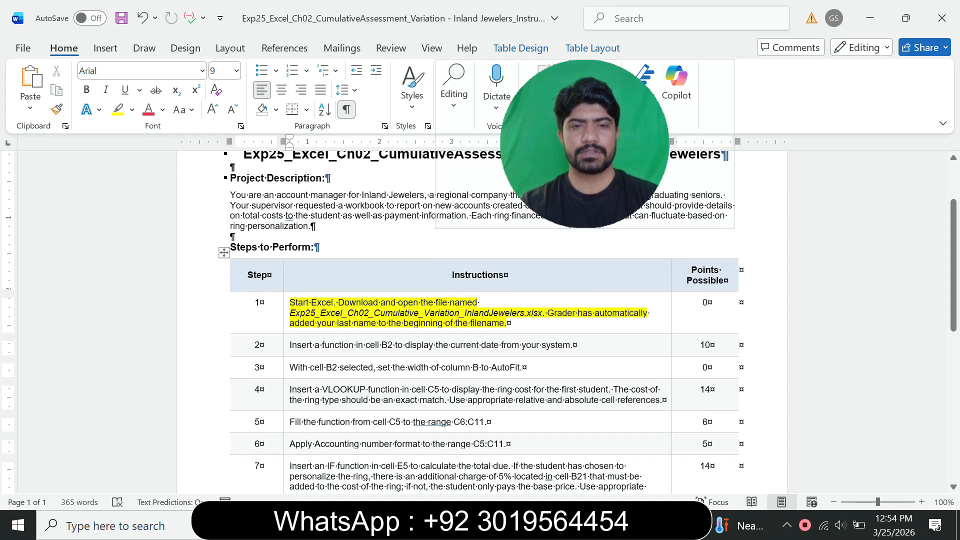
pyautogui.moveTo(289, 302); pyautogui.dragTo(511, 323)
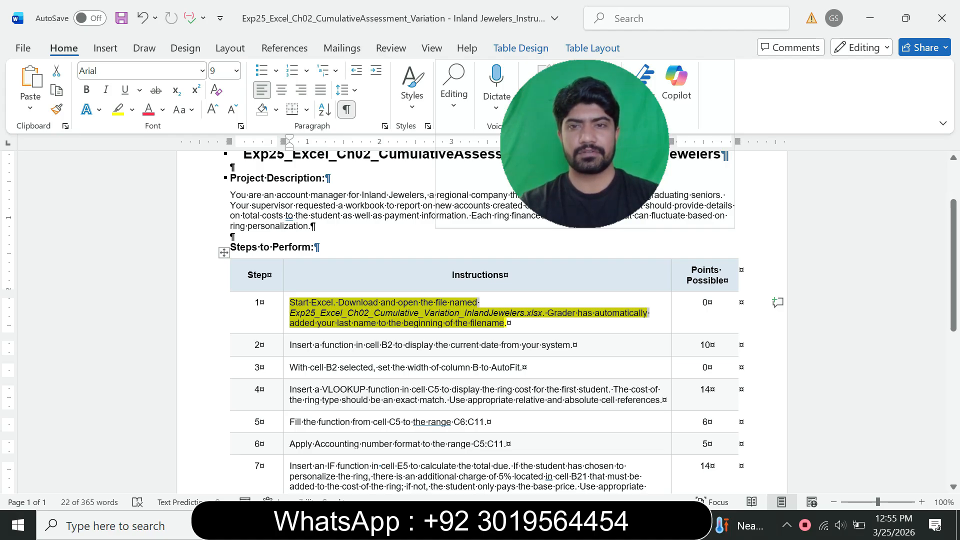
# Switch to the Excel workbook and look over the ClassRing worksheet.
pyautogui.moveTo(681, 525)
pyautogui.click(673, 450)
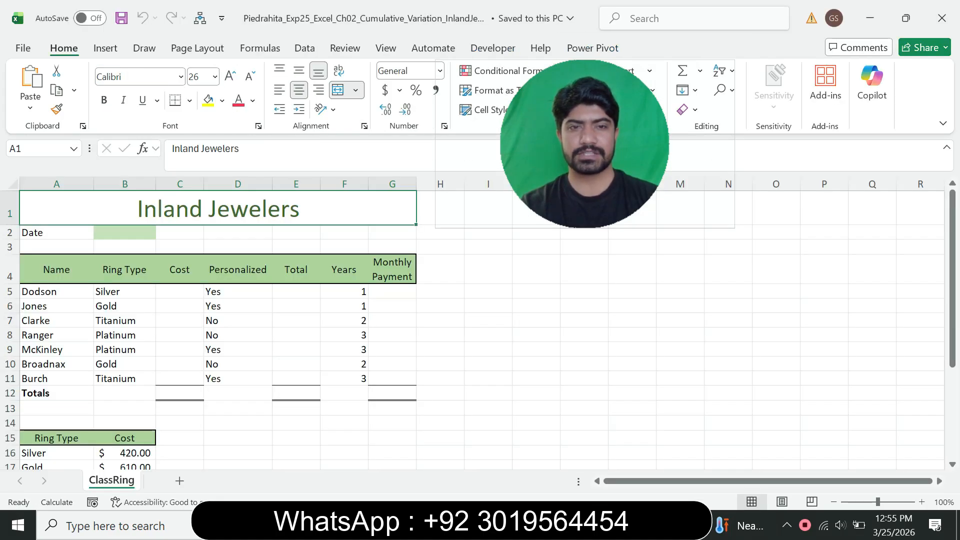
pyautogui.click(238, 291)
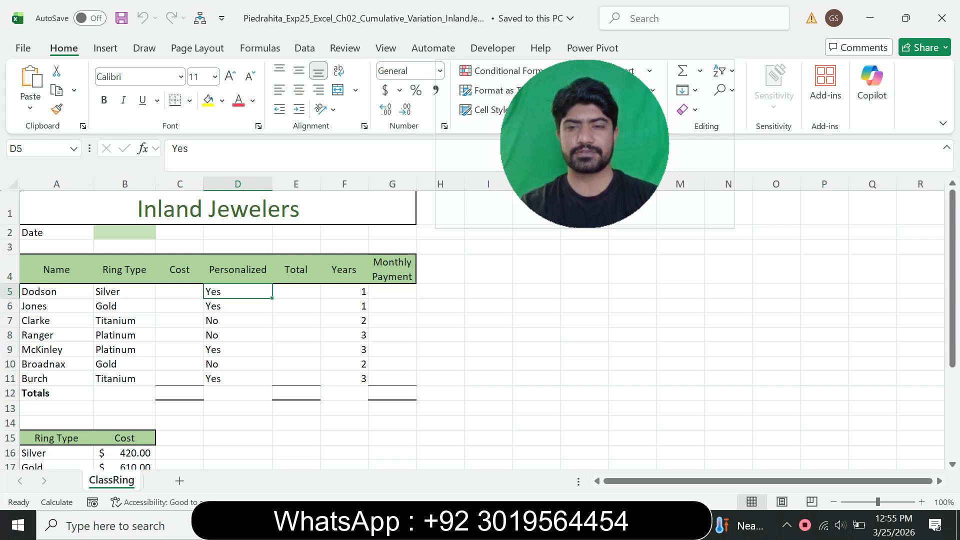
# Switch back to the Word instructions and remove the yellow highlight from the step 1 text.
pyautogui.hotkey('alt', 'Tab')
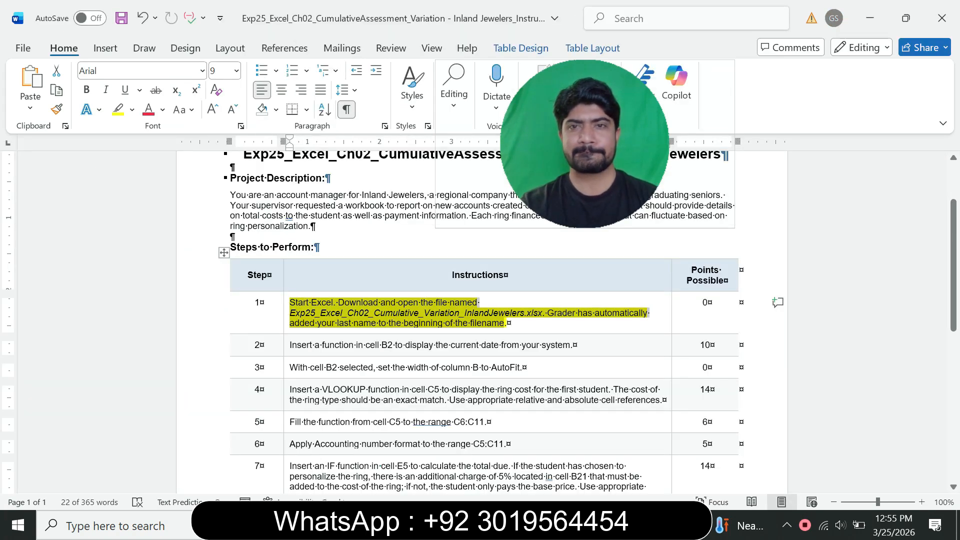
pyautogui.click(287, 313)
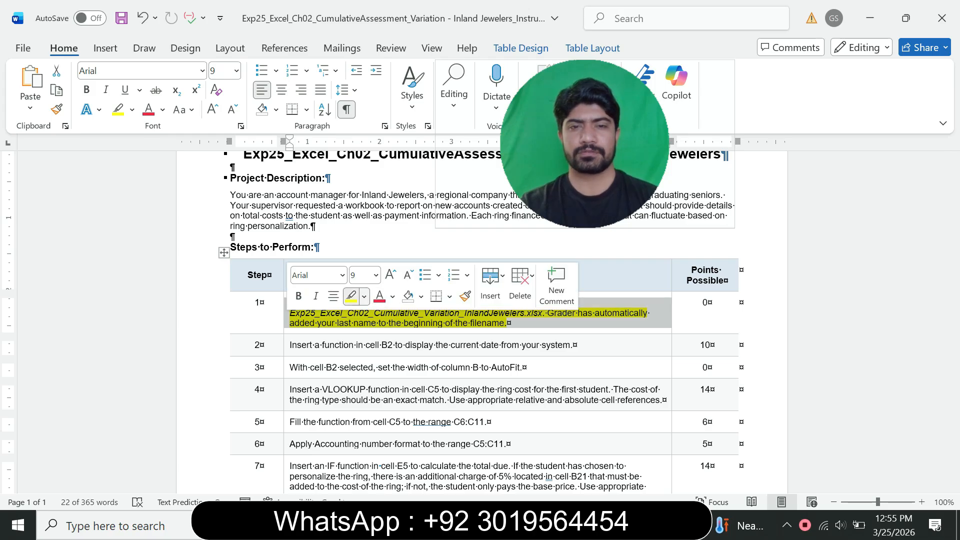
pyautogui.click(364, 296)
pyautogui.click(390, 418)
pyautogui.click(507, 323)
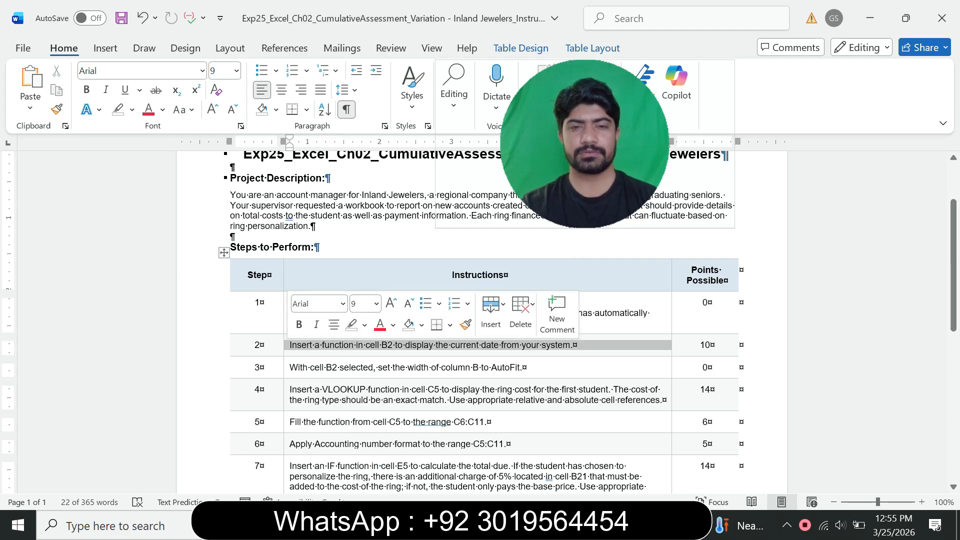
# Set the step 2 instruction text to 12 pt and highlight it in turquoise.
pyautogui.click(377, 303)
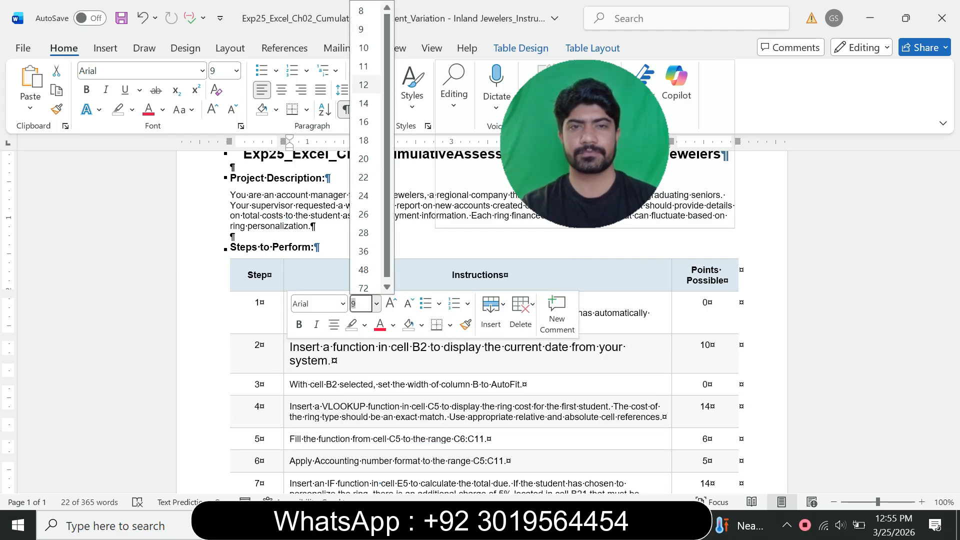
pyautogui.click(363, 85)
pyautogui.click(132, 109)
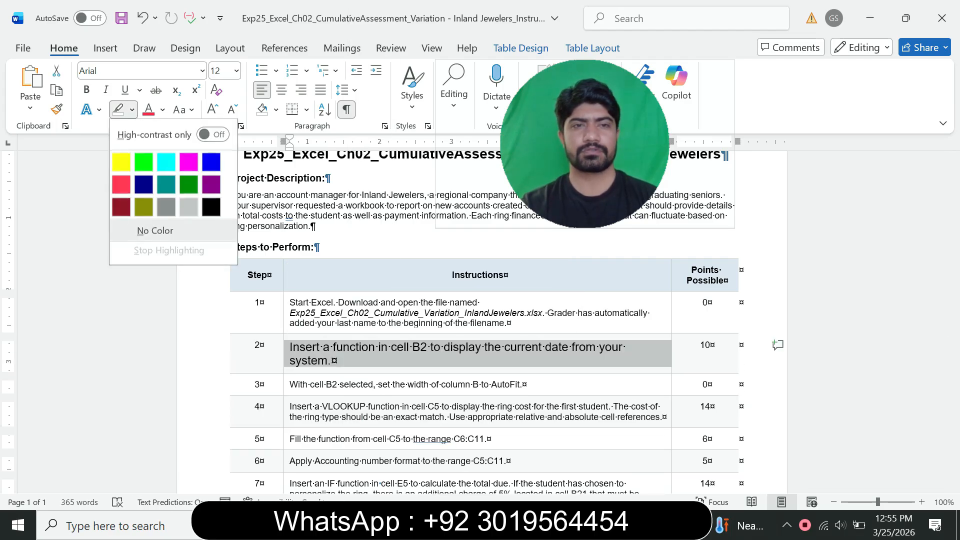
pyautogui.click(166, 162)
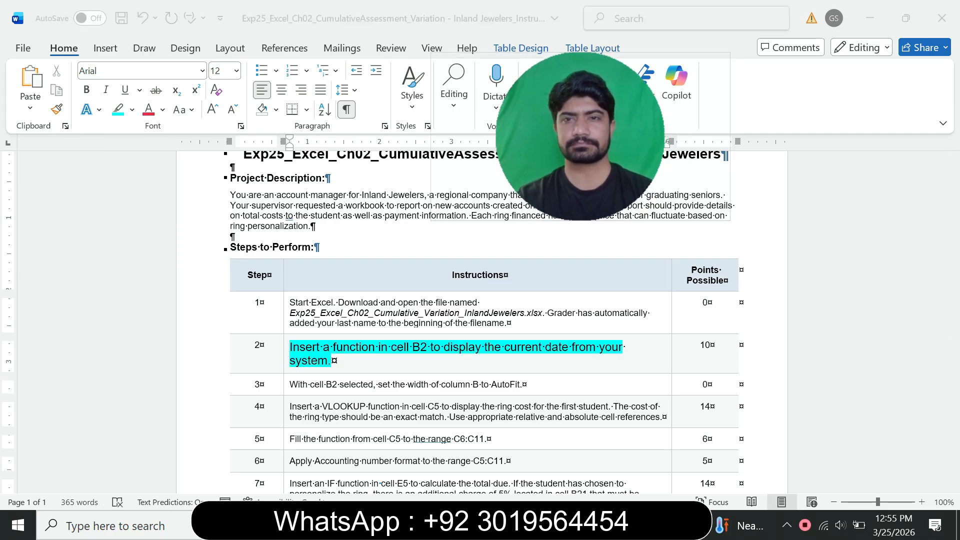
pyautogui.scroll(-1, 479, 321)
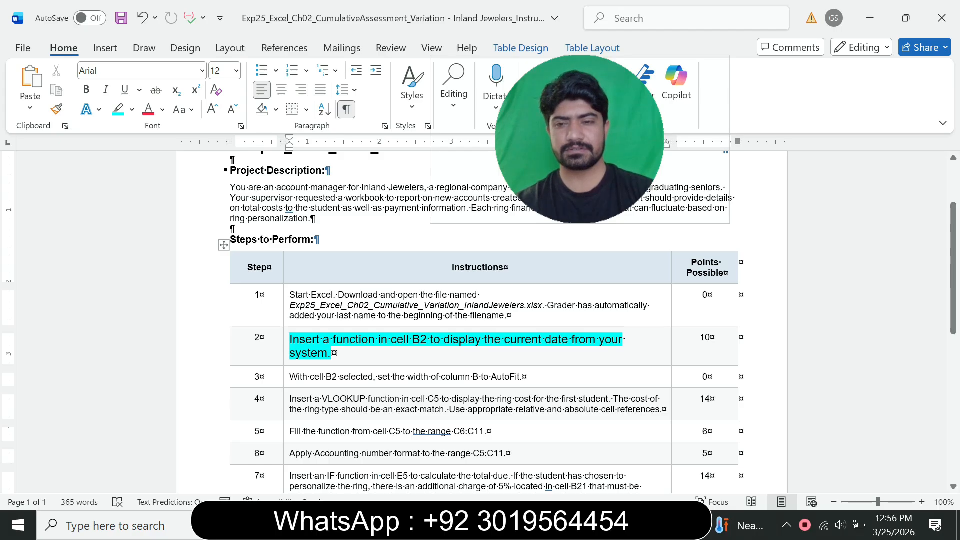
# Switch to the Excel workbook and enter the TODAY function in cell B2.
pyautogui.hotkey('alt', 'Tab')
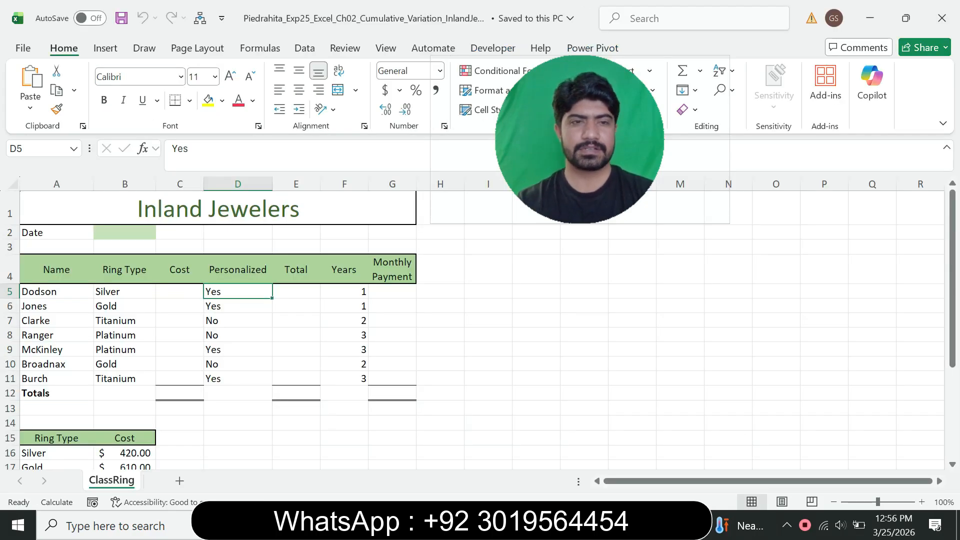
pyautogui.click(124, 233)
pyautogui.write('=toda')
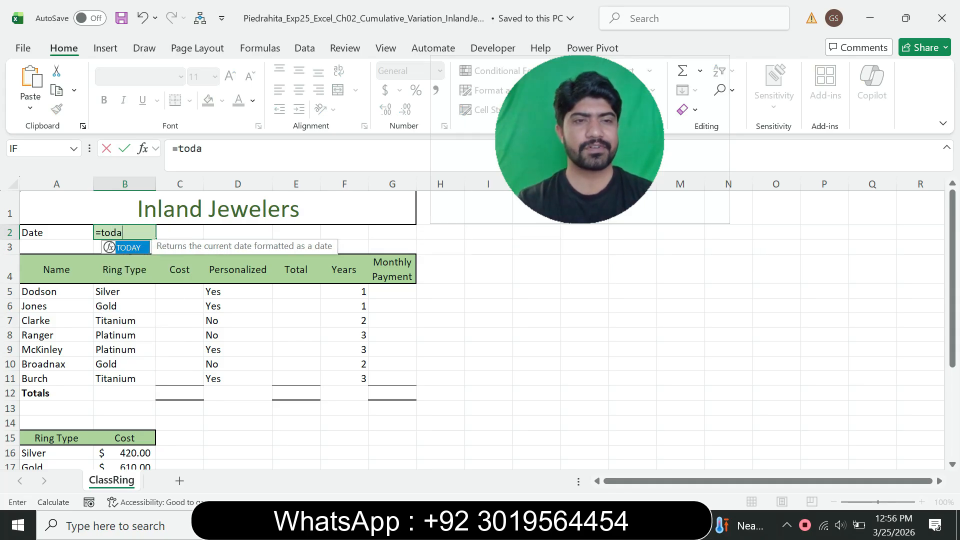
pyautogui.press('Tab')
pyautogui.press('Return')
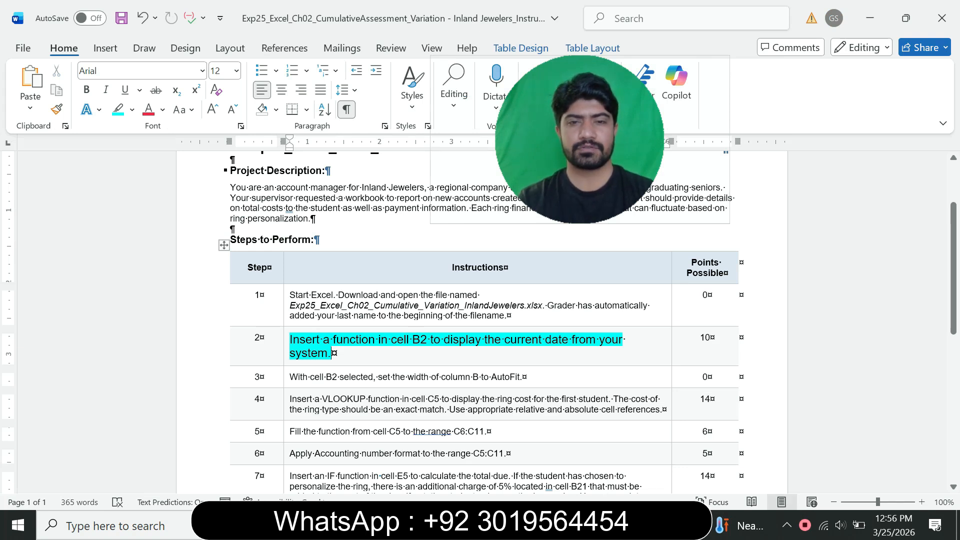
# In the Word instructions, set the step 2 text back to 9 pt and remove its turquoise highlight.
pyautogui.click(286, 345)
pyautogui.click(377, 309)
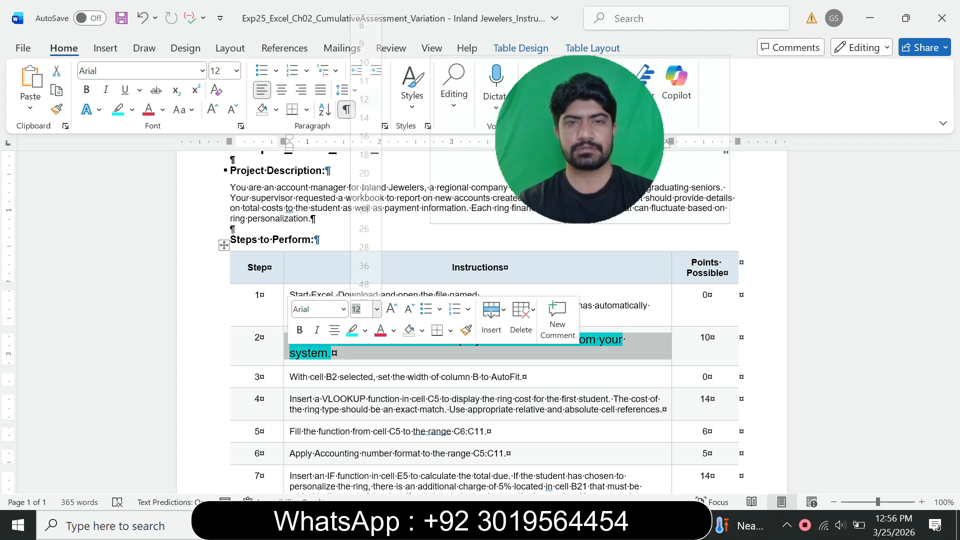
pyautogui.click(363, 44)
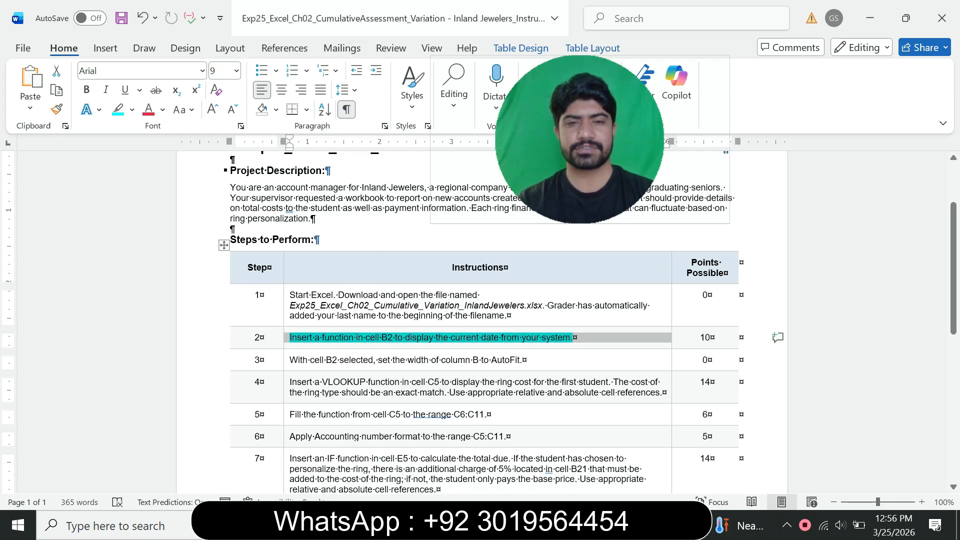
pyautogui.click(132, 110)
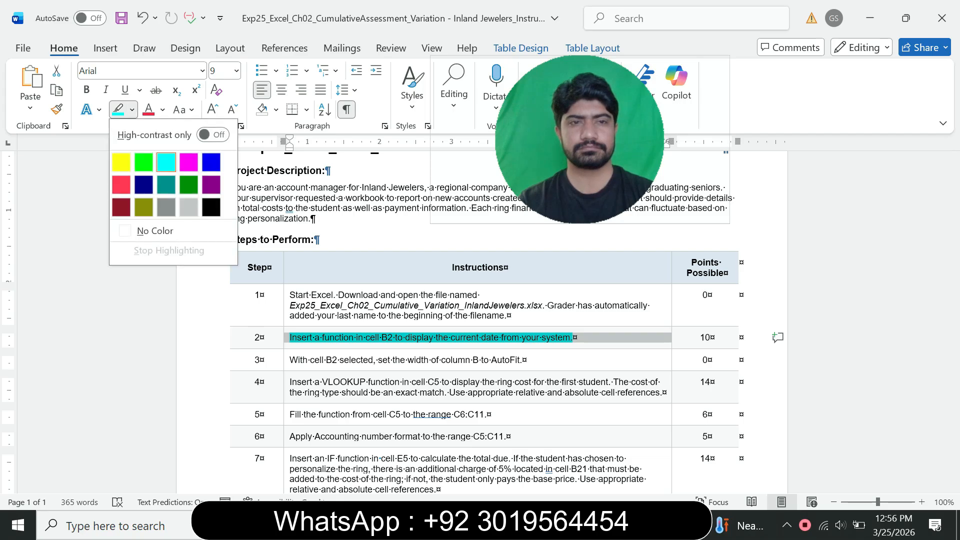
pyautogui.click(155, 231)
pyautogui.click(573, 337)
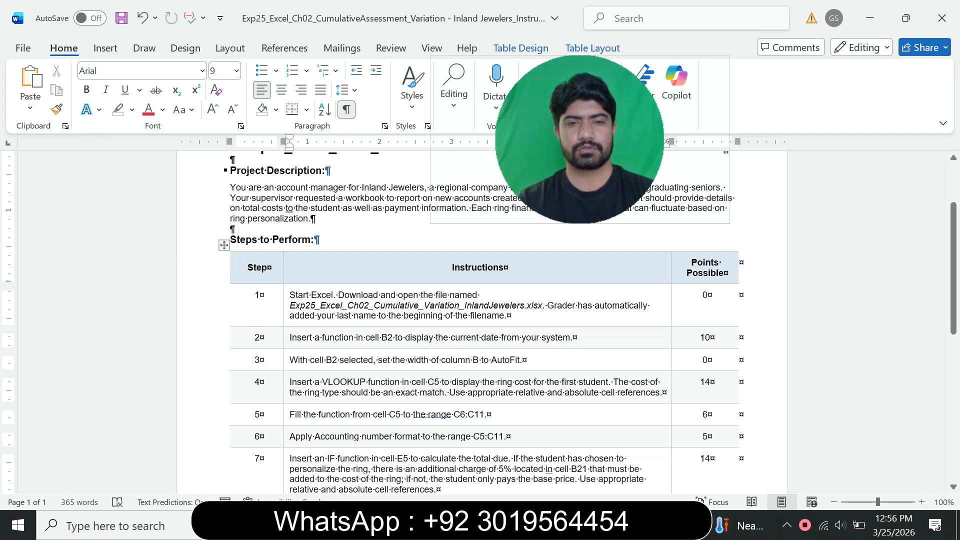
# Set the step 3 instruction text to 14 pt and highlight it in turquoise.
pyautogui.moveTo(528, 360); pyautogui.dragTo(290, 360)
pyautogui.click(374, 316)
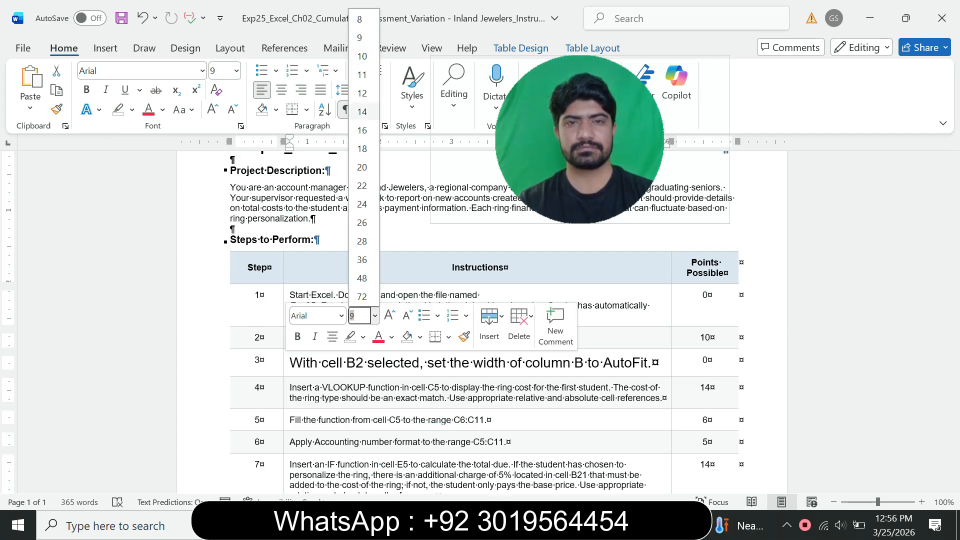
pyautogui.click(362, 112)
pyautogui.click(132, 110)
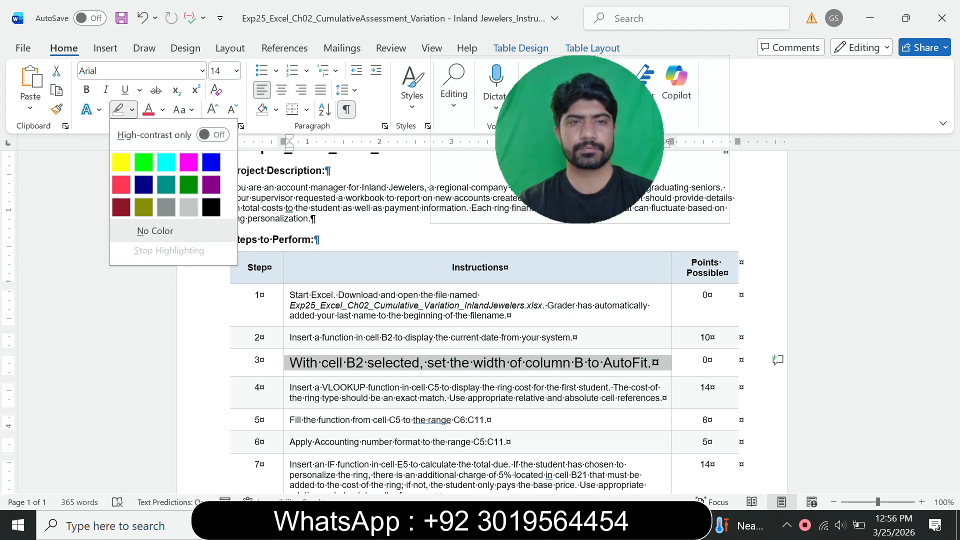
pyautogui.click(166, 162)
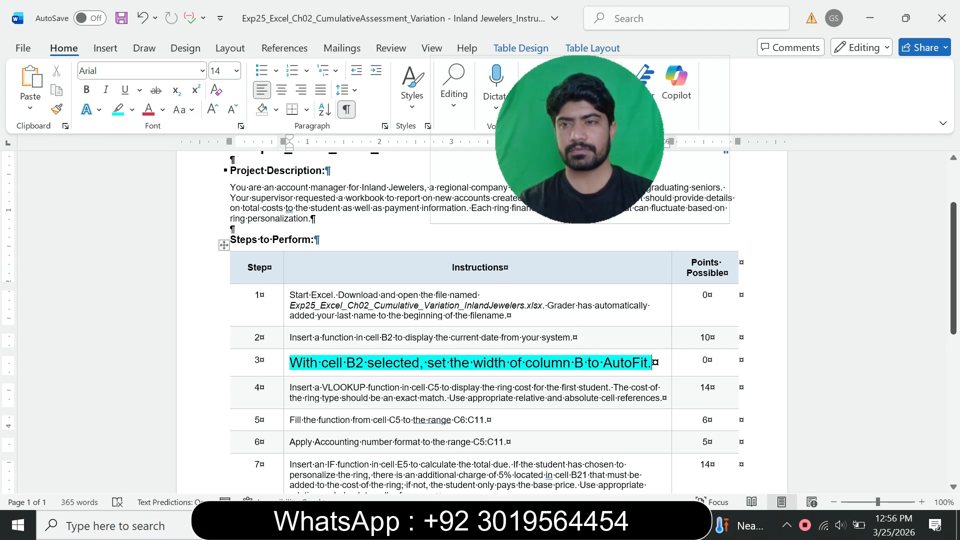
pyautogui.scroll(-1, 480, 320)
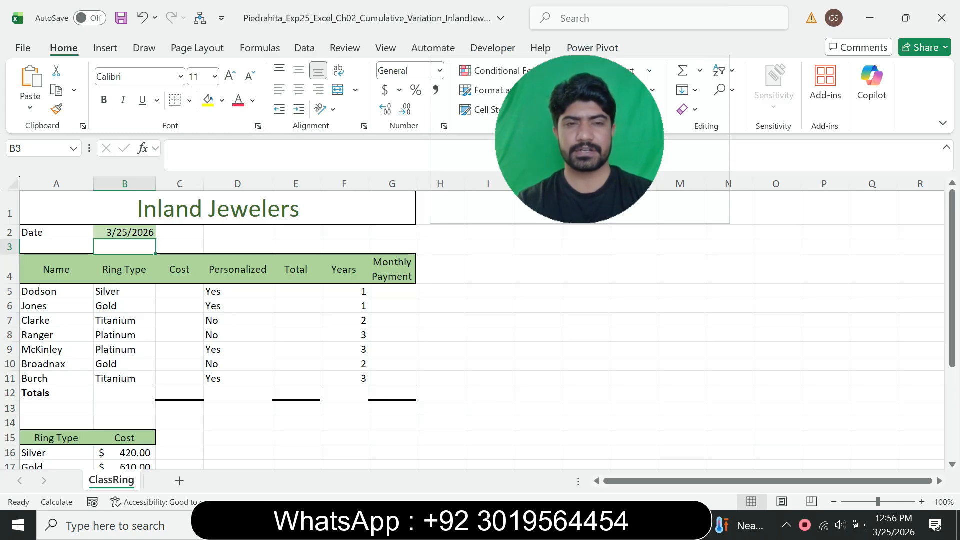
# Switch to the Excel workbook and, with cell B2 selected, AutoFit the width of column B.
pyautogui.hotkey('alt', 'Tab')
pyautogui.click(124, 232)
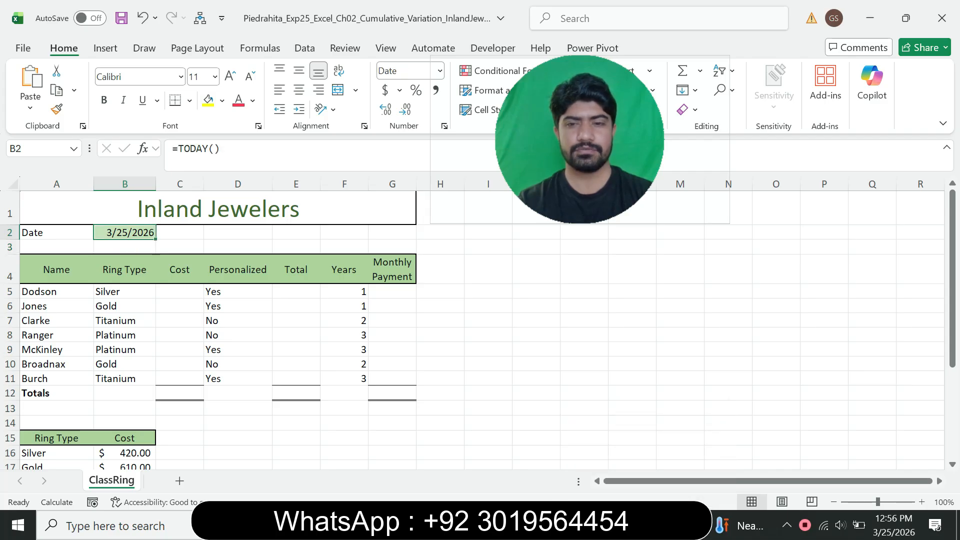
pyautogui.hotkey('alt', 'Tab')
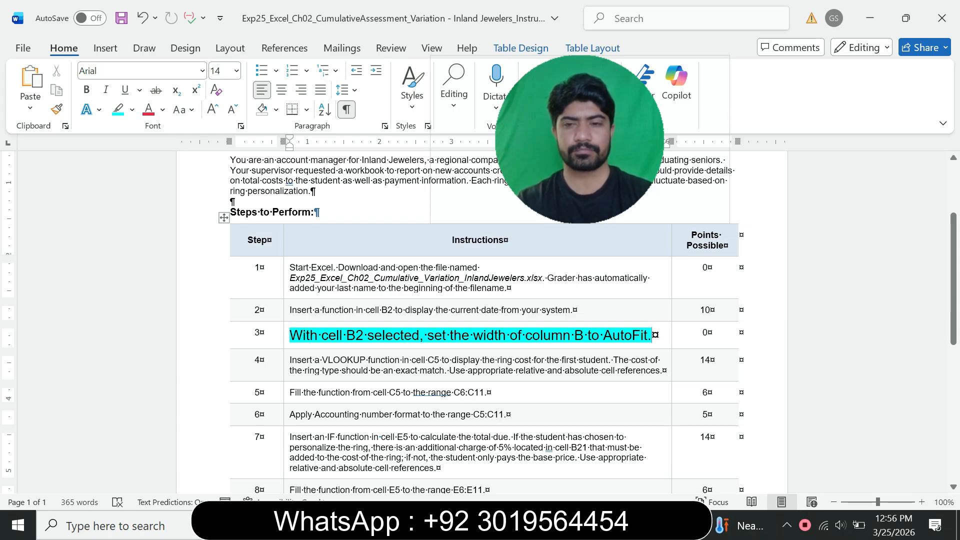
pyautogui.hotkey('alt', 'Tab')
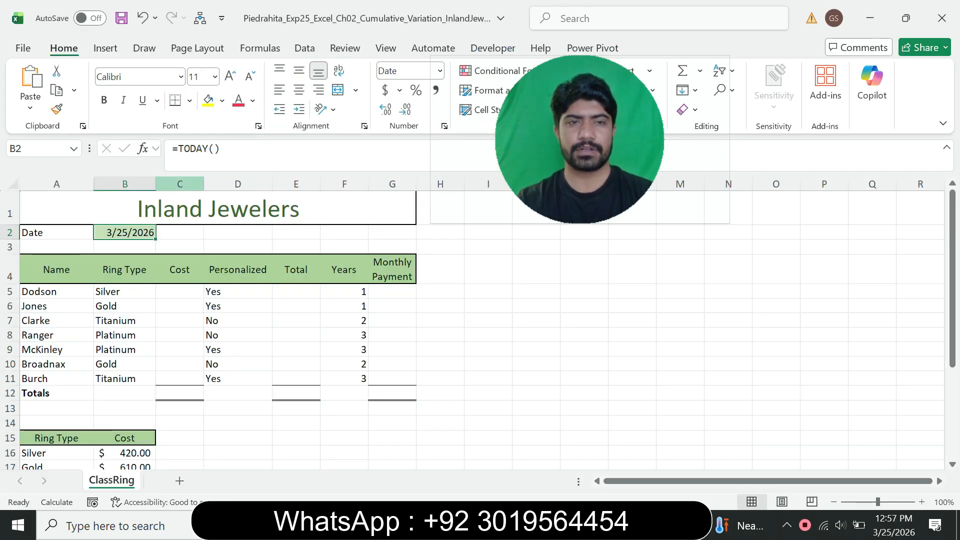
pyautogui.doubleClick(155, 184)
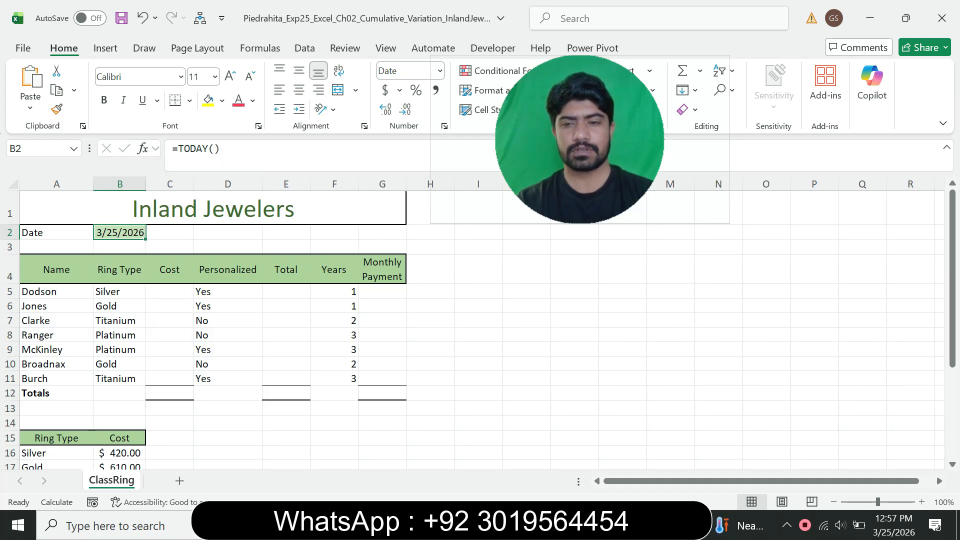
# Return to the Word instructions and remove the turquoise highlight from the step 3 text.
pyautogui.hotkey('alt', 'Tab')
pyautogui.moveTo(473, 335); pyautogui.dragTo(650, 335)
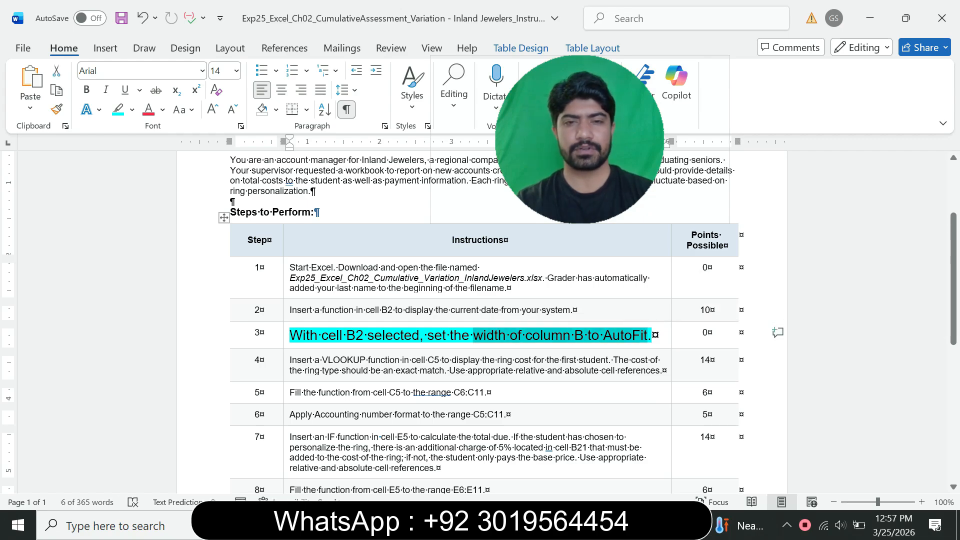
pyautogui.hotkey('alt', 'Tab')
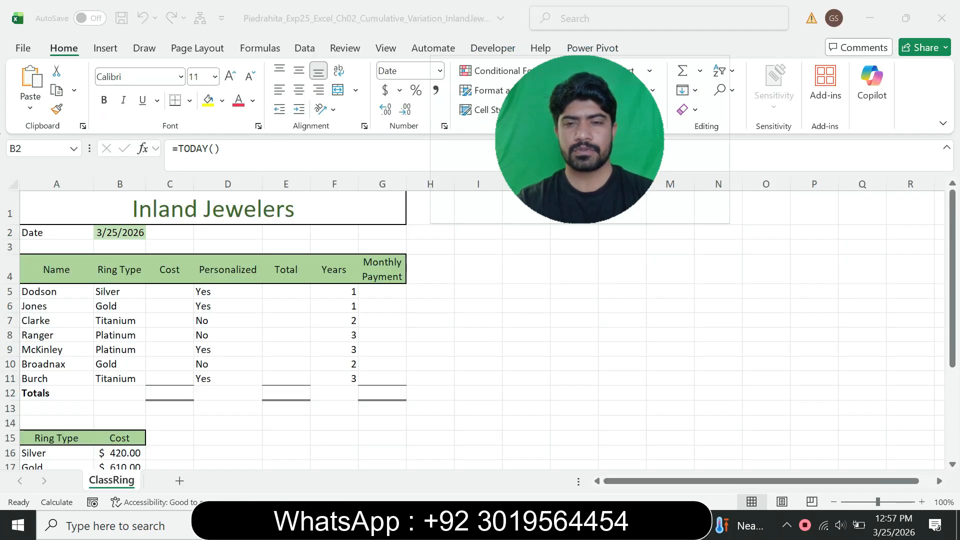
pyautogui.hotkey('alt', 'Tab')
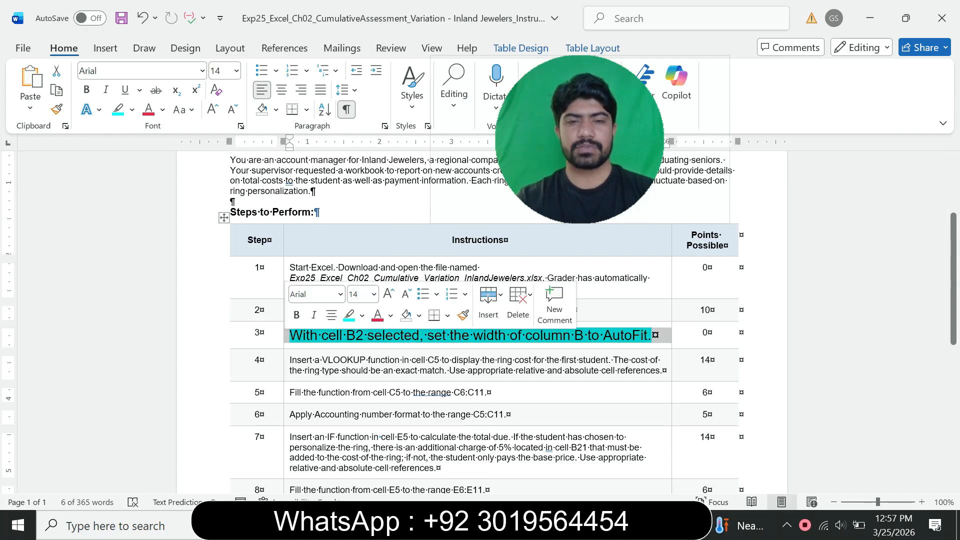
pyautogui.click(362, 315)
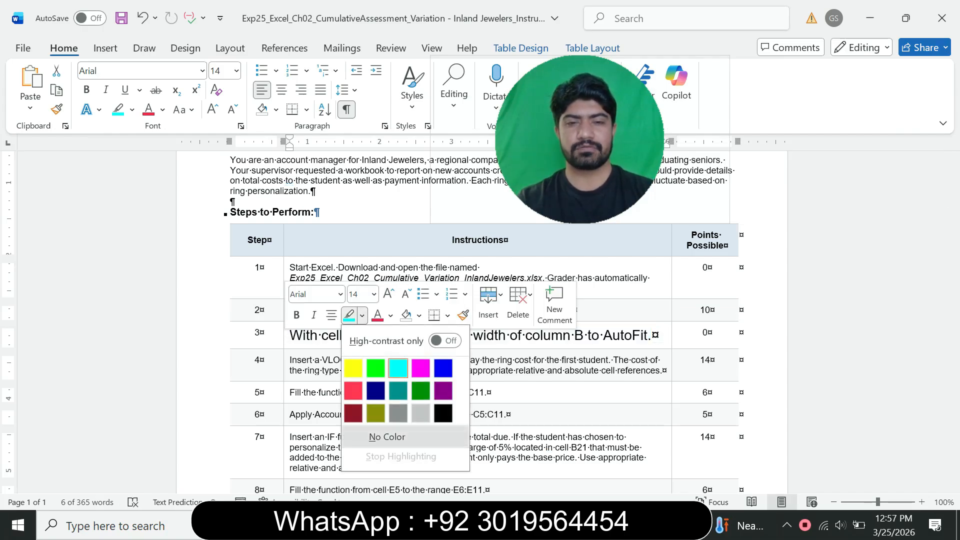
pyautogui.click(386, 436)
# Set the step 4 instruction text about VLOOKUP to 14 pt and highlight it in turquoise.
pyautogui.tripleClick(380, 370)
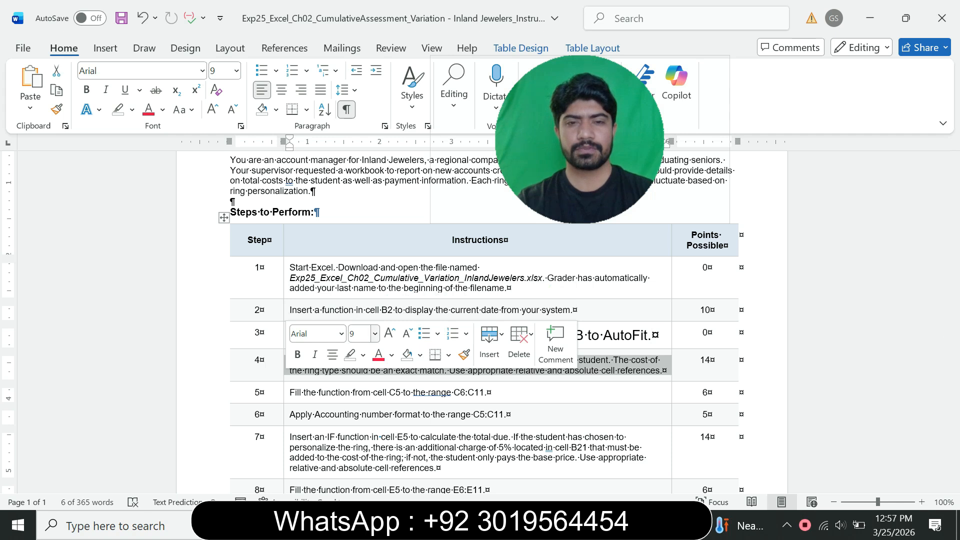
pyautogui.click(375, 334)
pyautogui.click(364, 129)
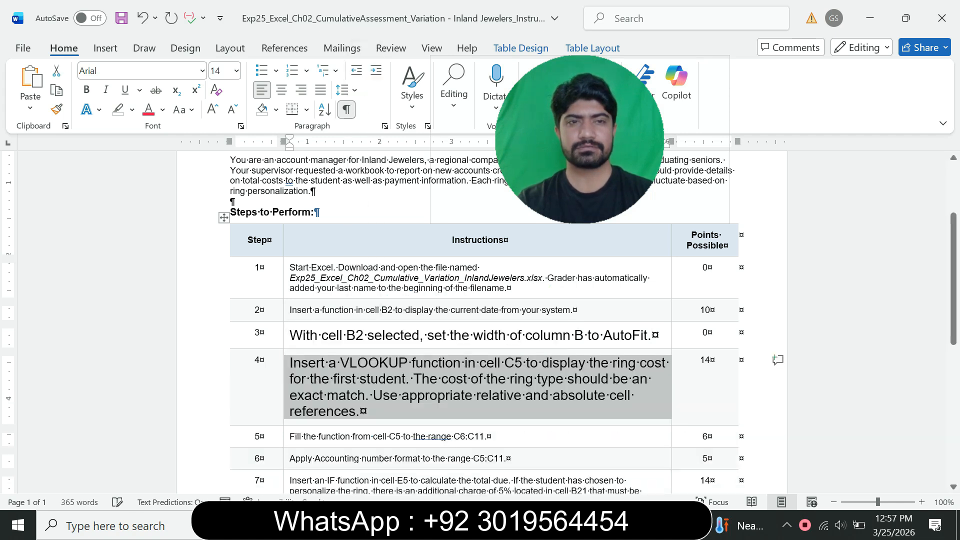
pyautogui.click(132, 110)
pyautogui.click(167, 162)
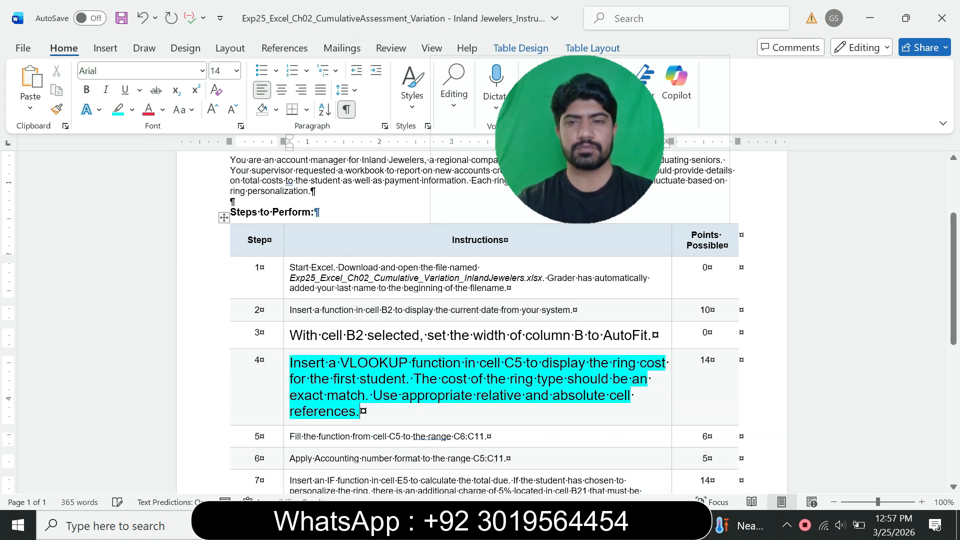
pyautogui.scroll(-1, 479, 322)
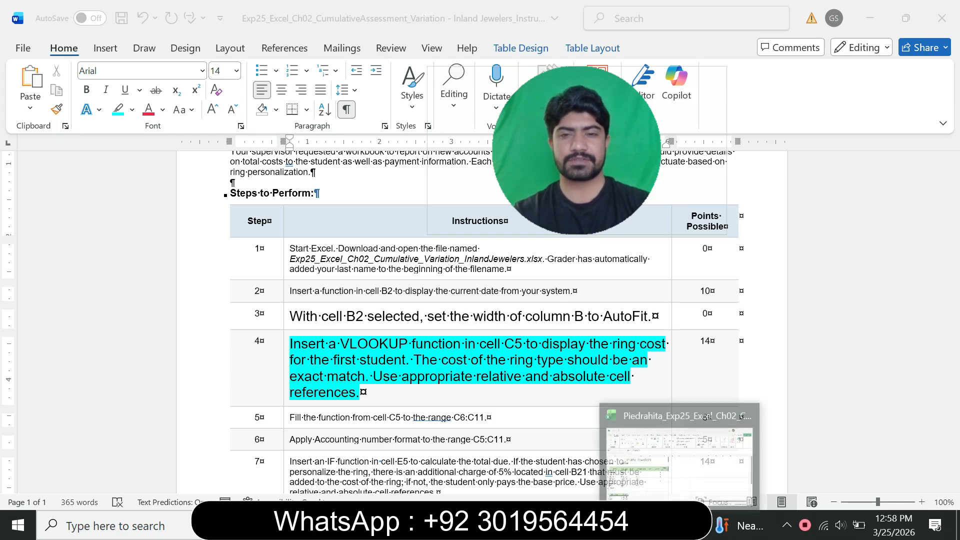
# Select cell C5 in the Excel workbook and check the step 4 VLOOKUP instruction in Word.
pyautogui.click(680, 525)
pyautogui.click(169, 291)
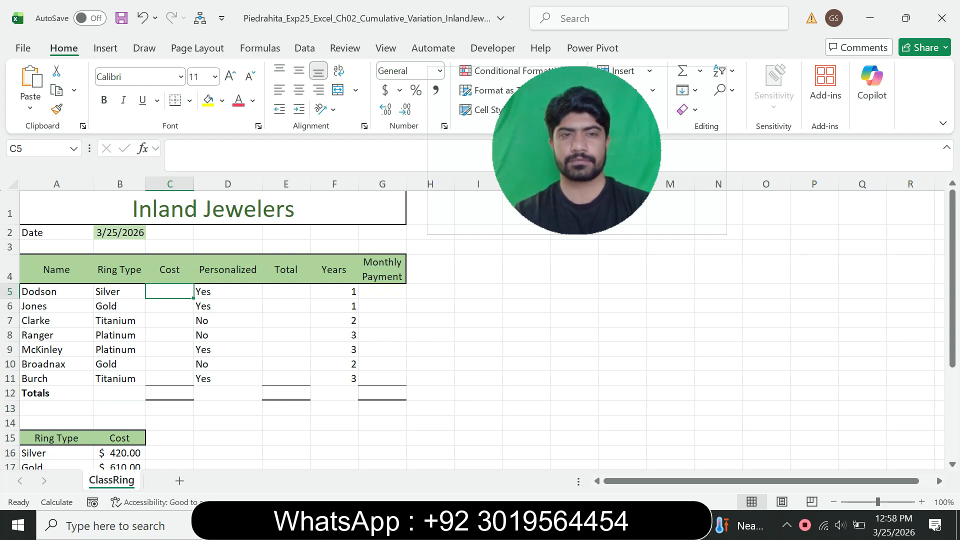
pyautogui.hotkey('alt', 'Tab')
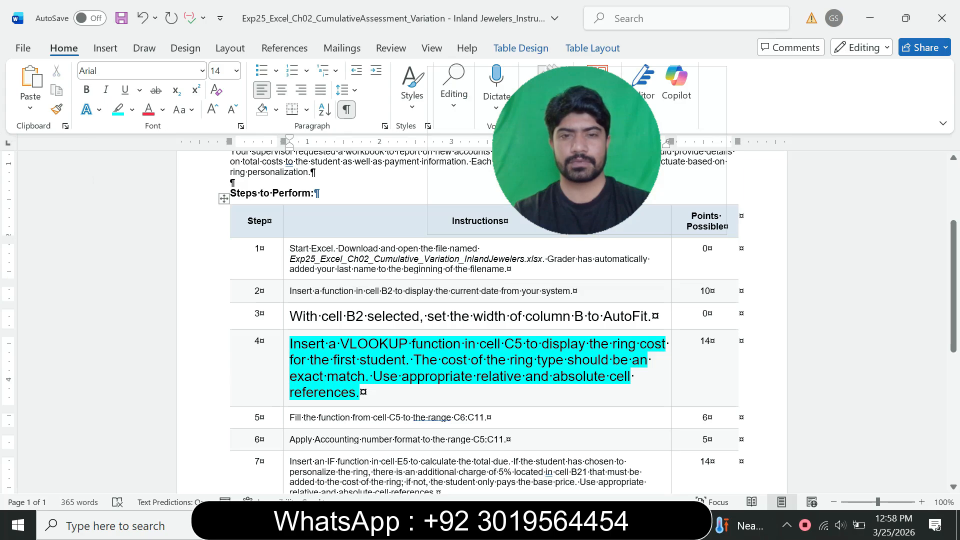
pyautogui.hotkey('alt', 'Tab')
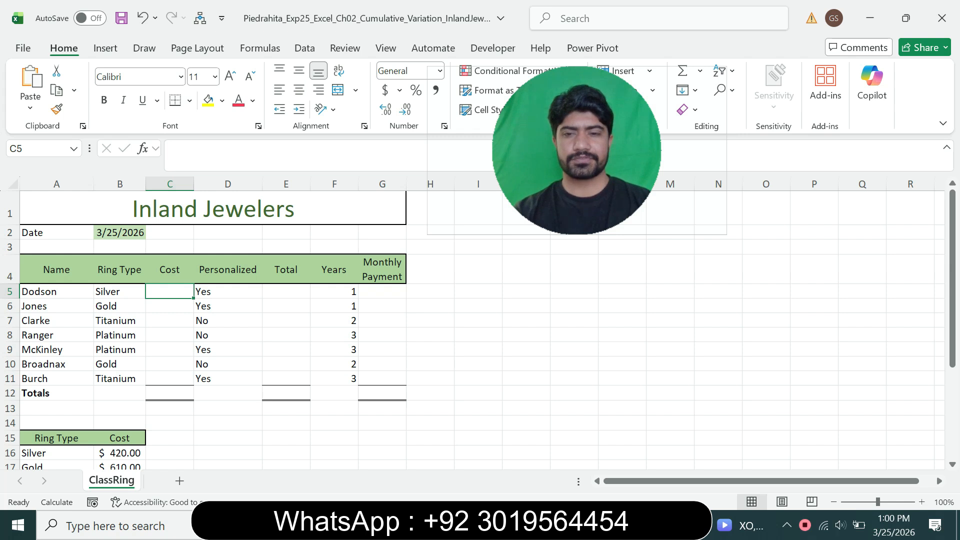
pyautogui.hotkey('alt', 'Tab')
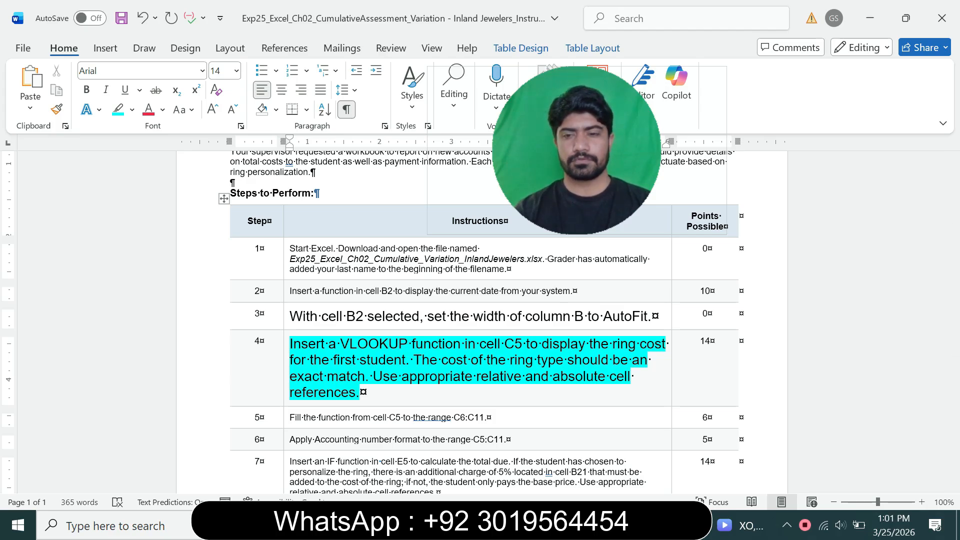
pyautogui.hotkey('alt', 'Tab')
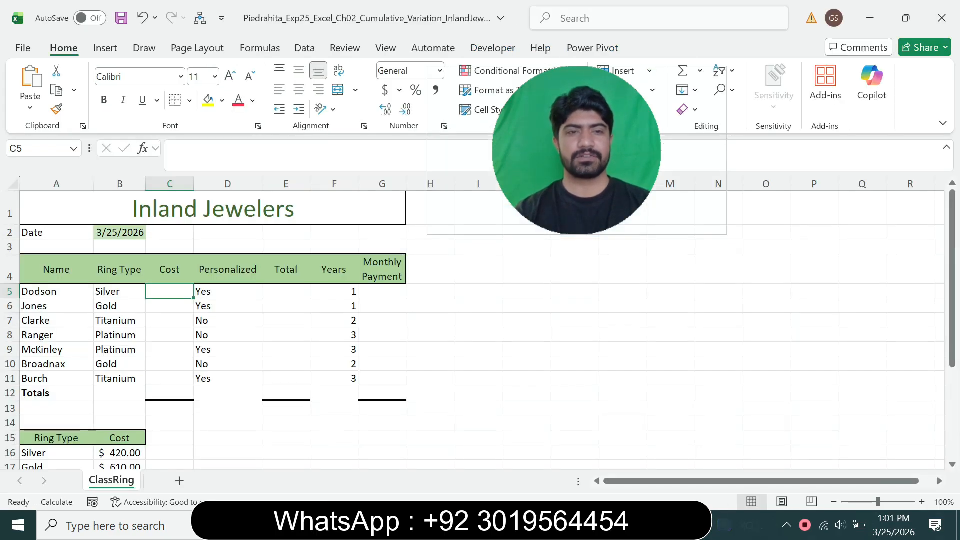
pyautogui.hotkey('alt', 'Tab')
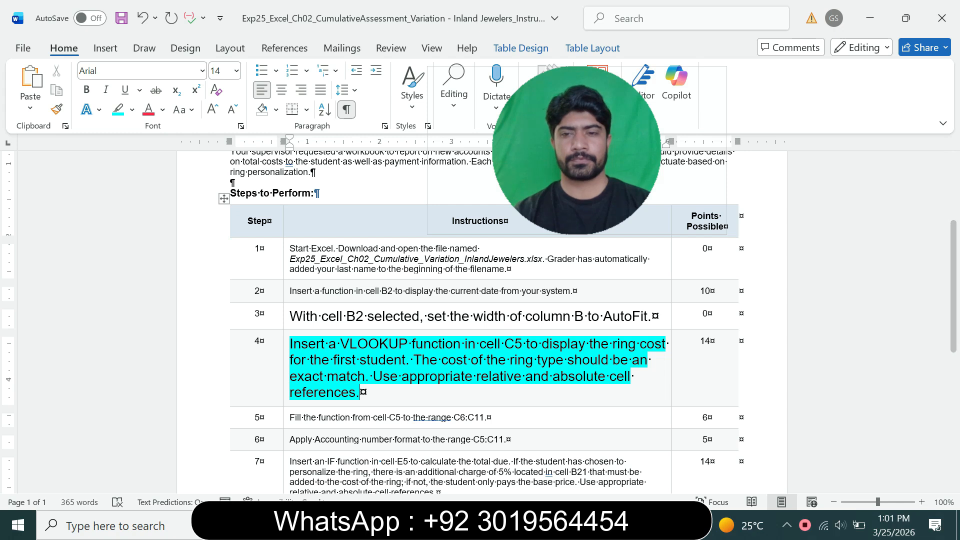
pyautogui.moveTo(679, 525)
pyautogui.click(680, 463)
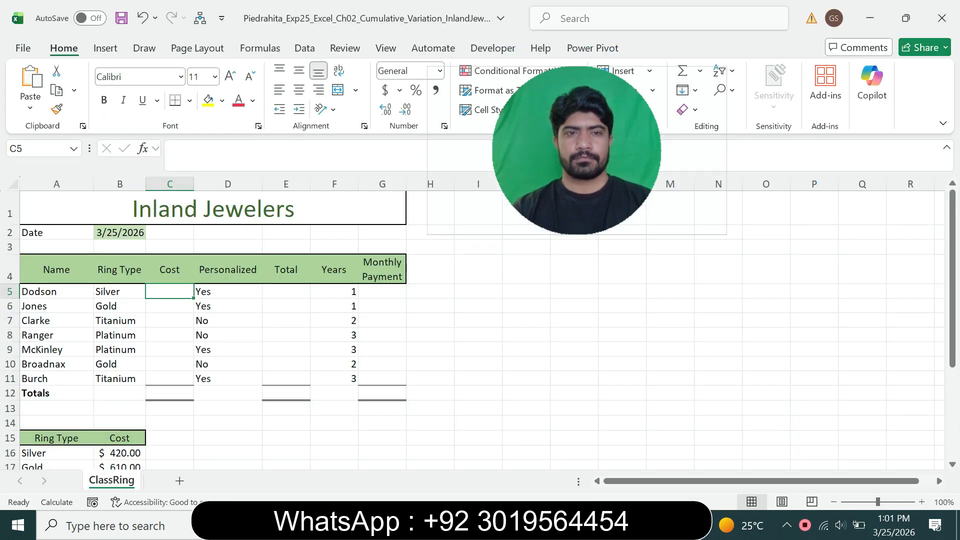
# Start a VLOOKUP formula in cell C5 with the ring type in B5 as the lookup value.
pyautogui.write('=')
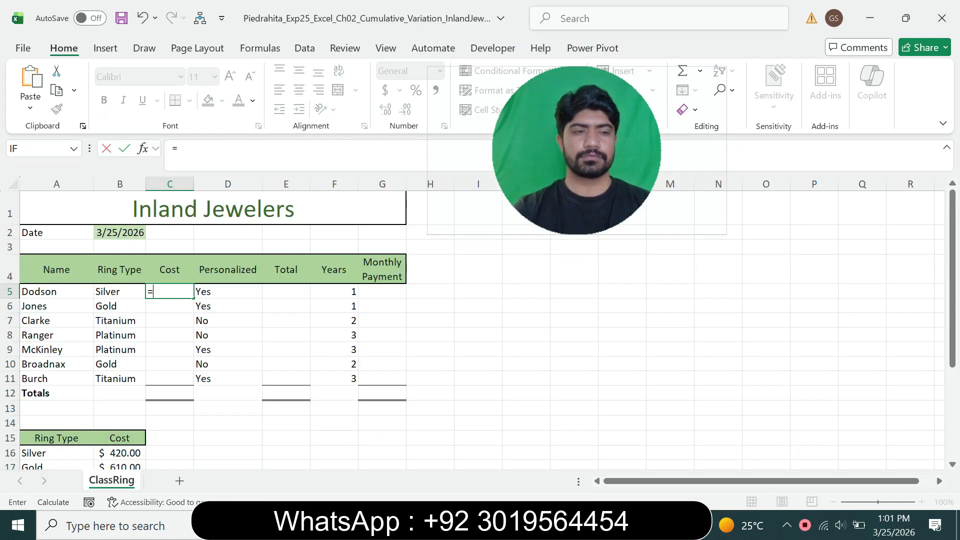
pyautogui.write('vlk')
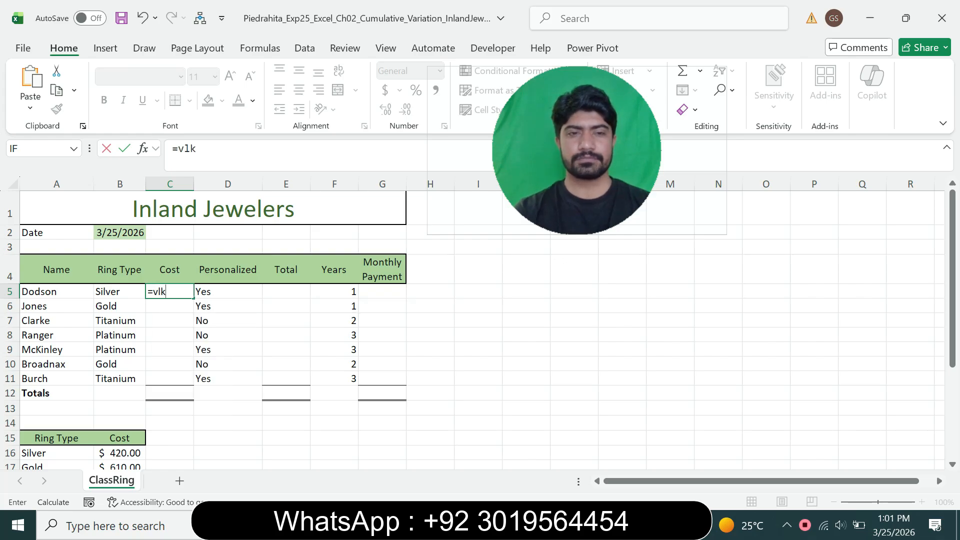
pyautogui.press('BackSpace')
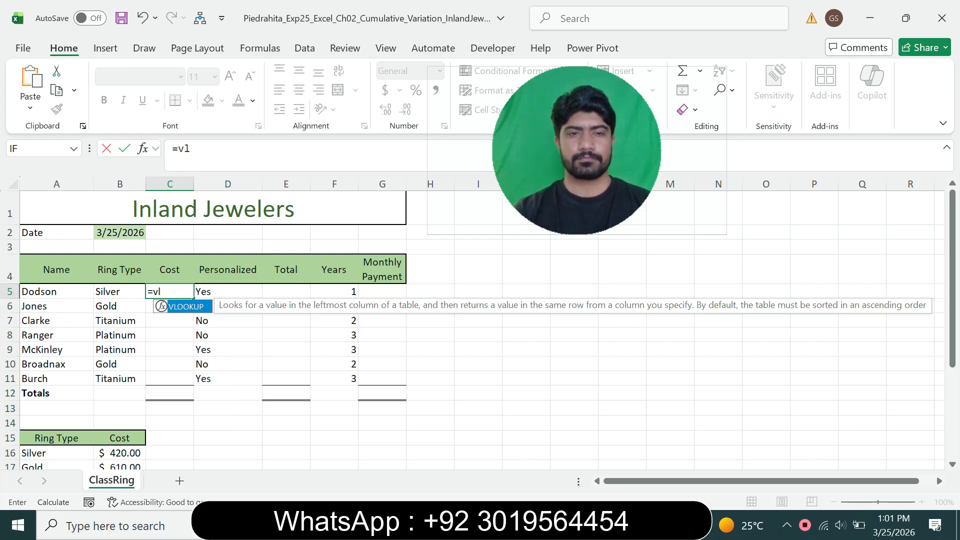
pyautogui.press('Tab')
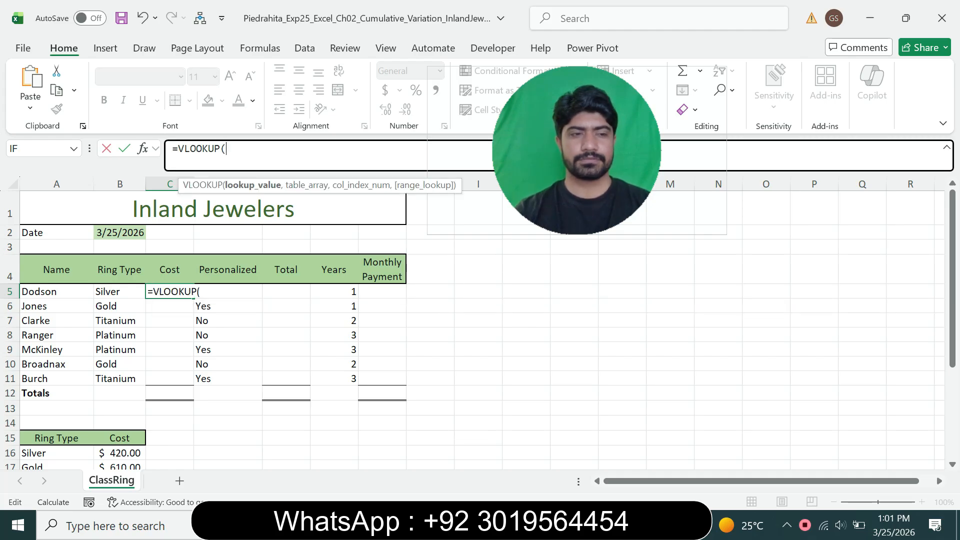
pyautogui.click(120, 291)
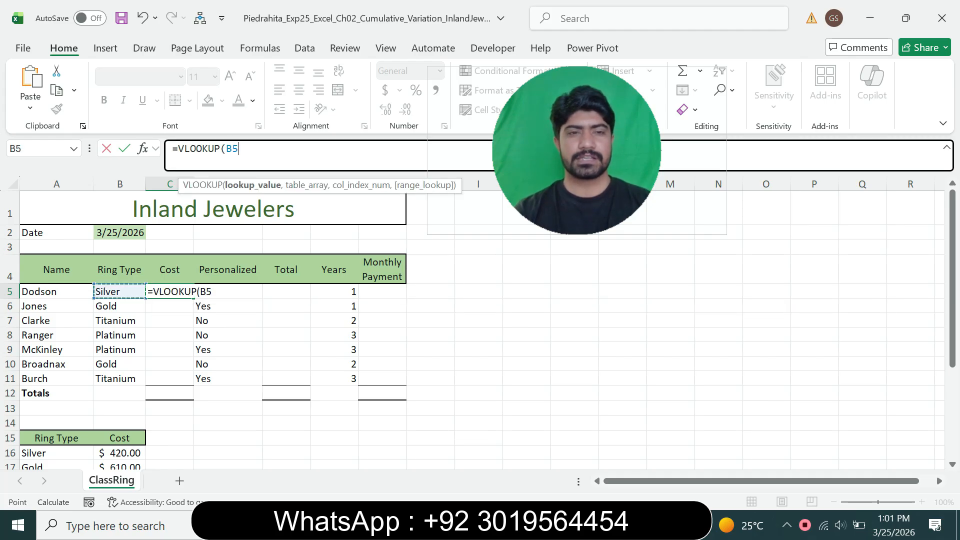
pyautogui.write(',')
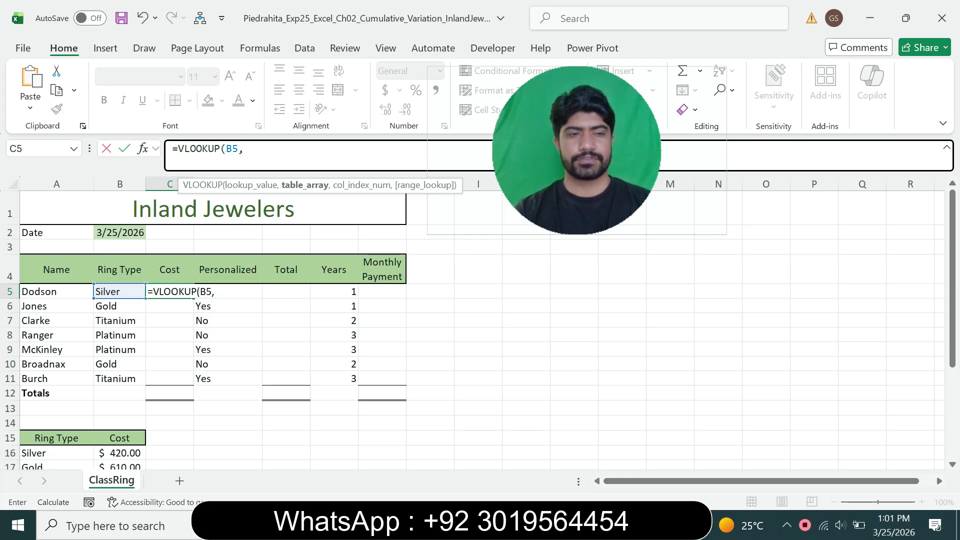
# Add the ring cost table as the VLOOKUP table array with the absolute reference $A$16:$B$19.
pyautogui.moveTo(953, 278); pyautogui.dragTo(953, 293)
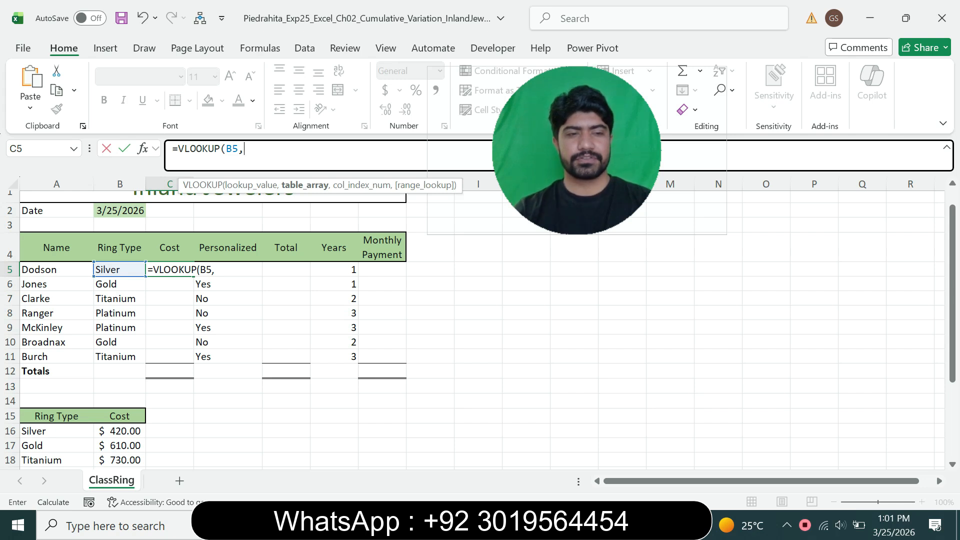
pyautogui.moveTo(50, 430); pyautogui.dragTo(125, 453)
pyautogui.scroll(-1, 250, 325)
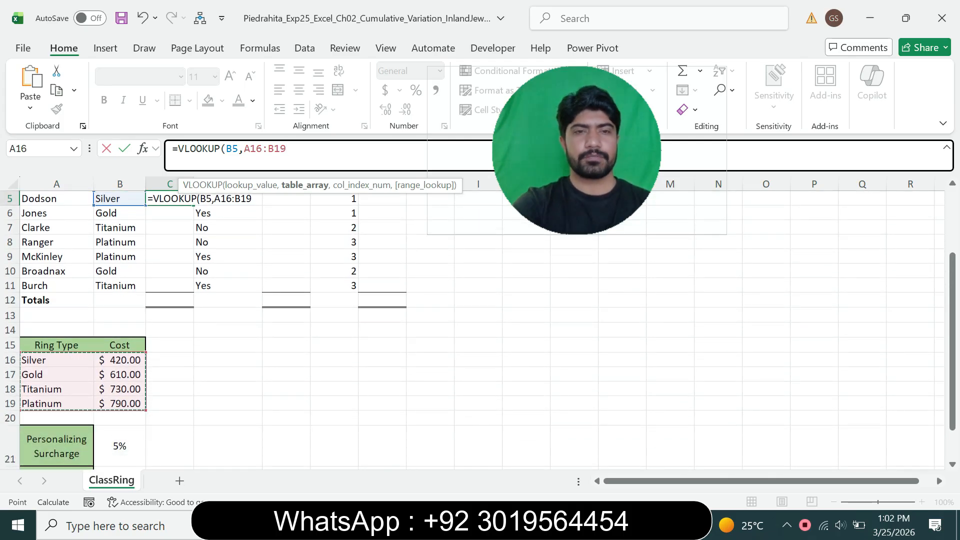
pyautogui.press('F4')
pyautogui.write(',')
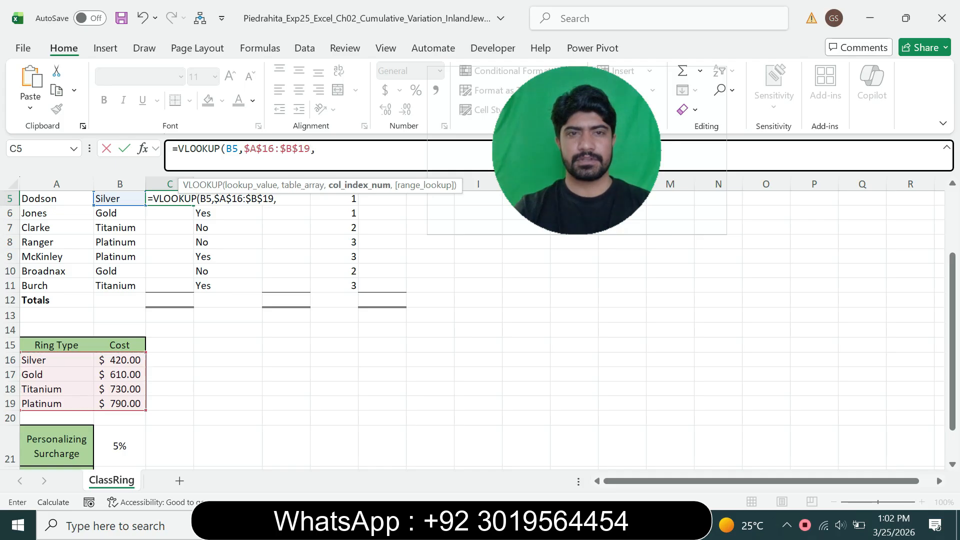
# Complete the VLOOKUP formula in cell C5 with column index number 2 and FALSE for an exact match.
pyautogui.write('2')
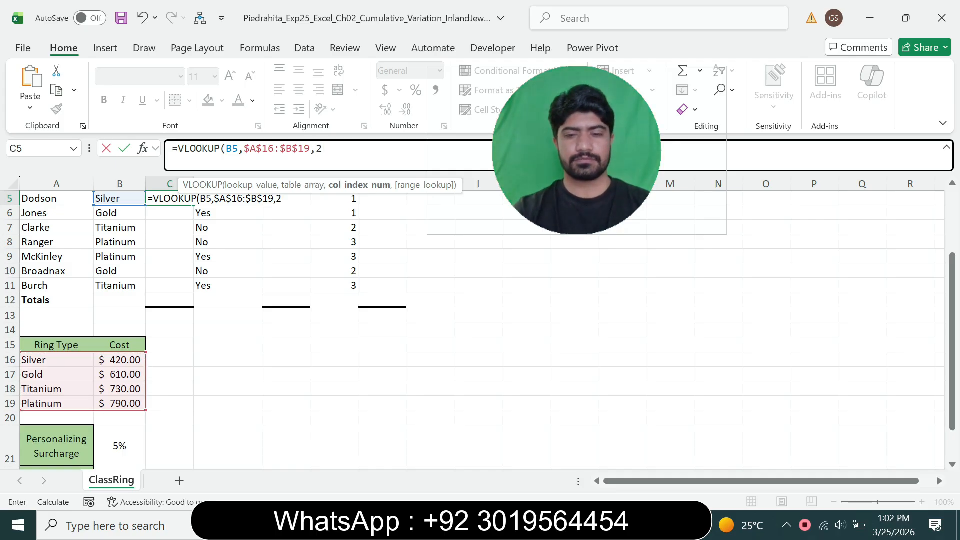
pyautogui.write(',')
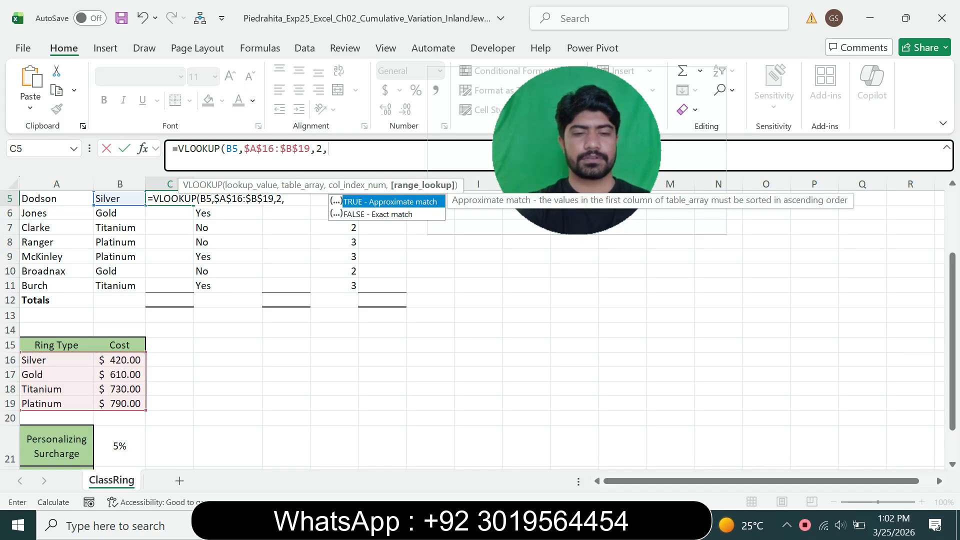
pyautogui.write('FA')
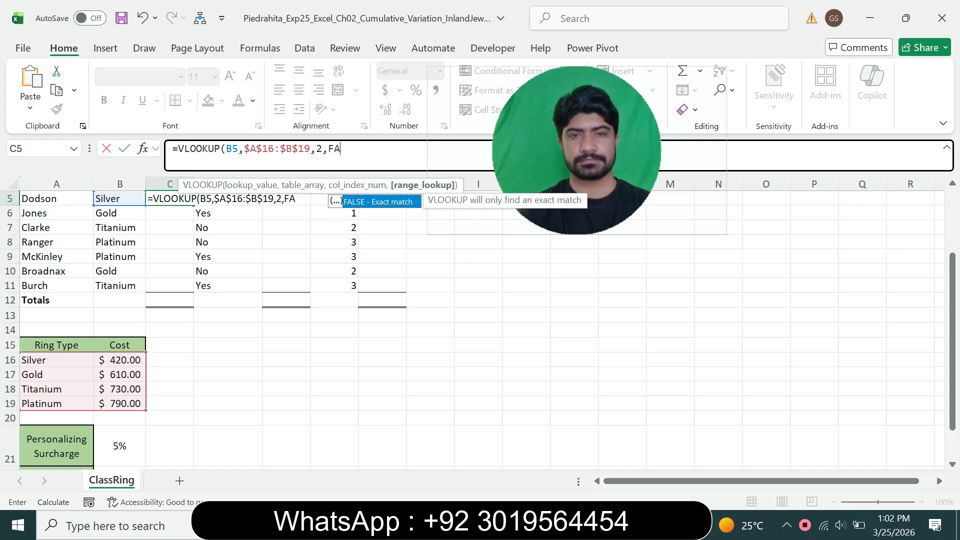
pyautogui.write('LSE')
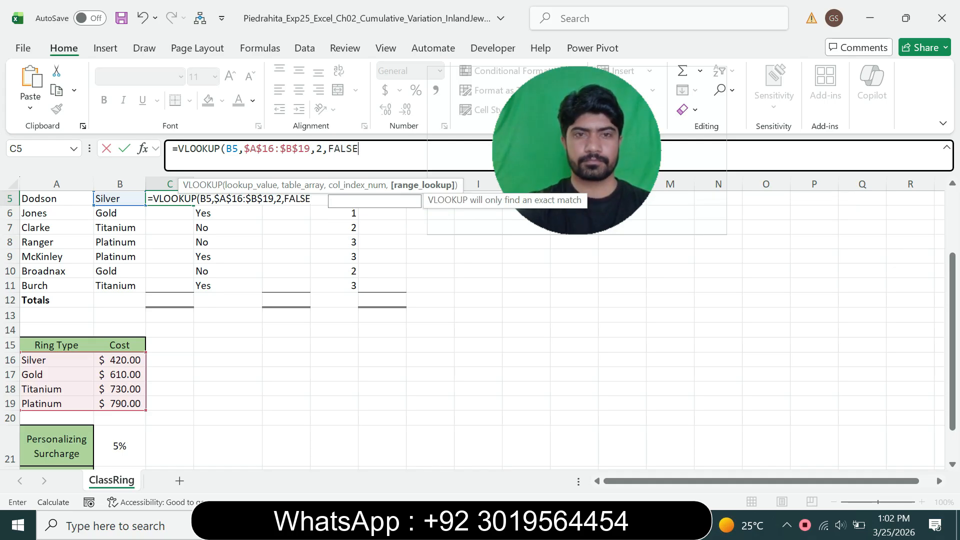
pyautogui.write(')')
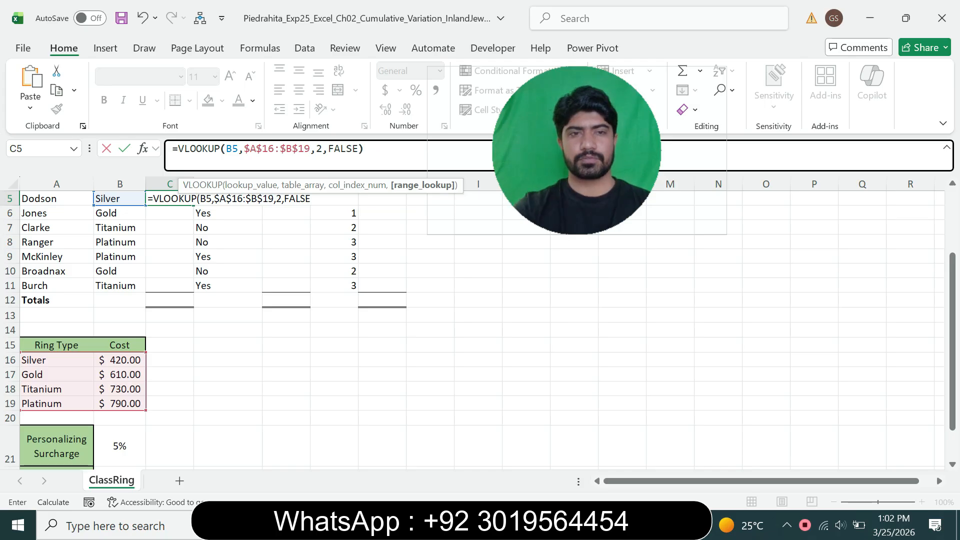
pyautogui.press('Return')
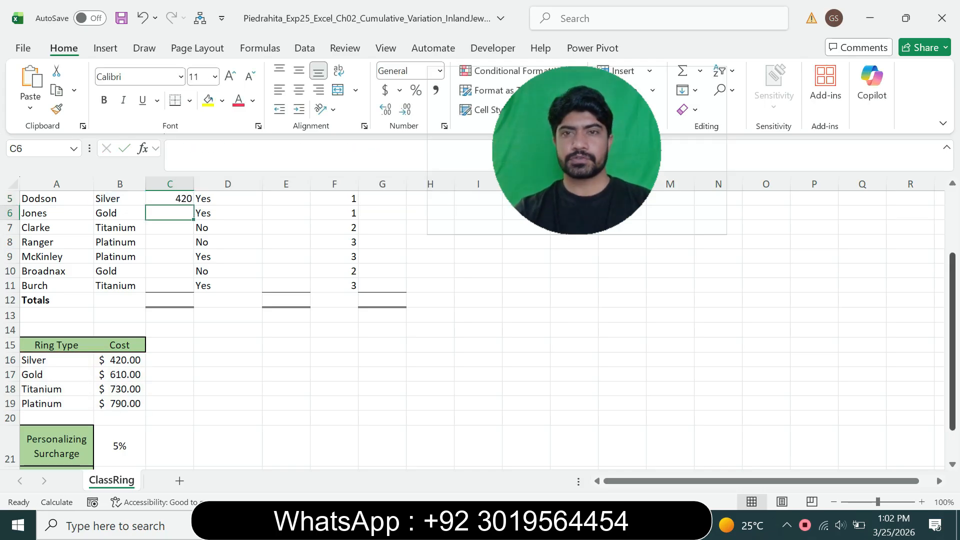
# Recheck the step 4 exact-match instruction in Word and select cell C5 in the Excel workbook.
pyautogui.scroll(2, 480, 325)
pyautogui.hotkey('alt', 'Tab')
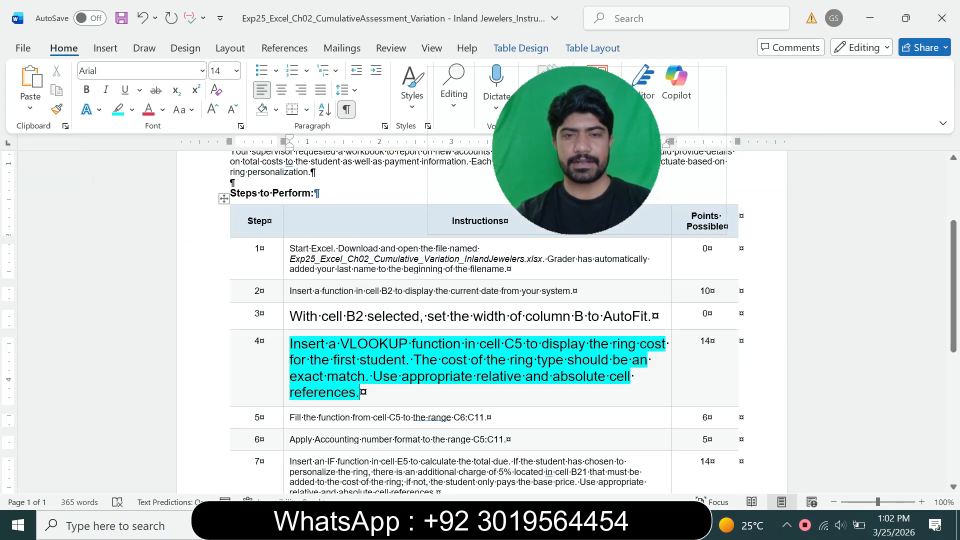
pyautogui.moveTo(414, 360); pyautogui.dragTo(442, 360)
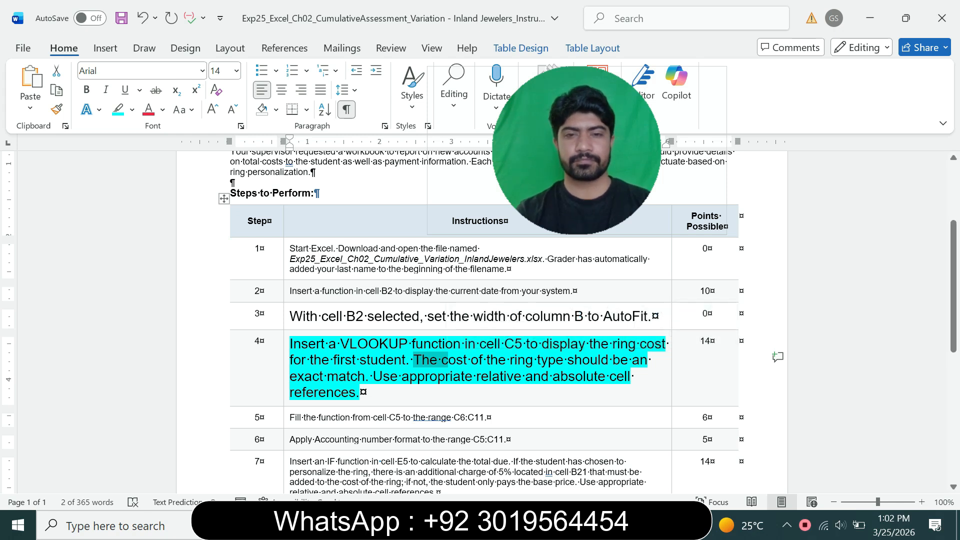
pyautogui.hotkey('alt', 'Tab')
pyautogui.click(169, 291)
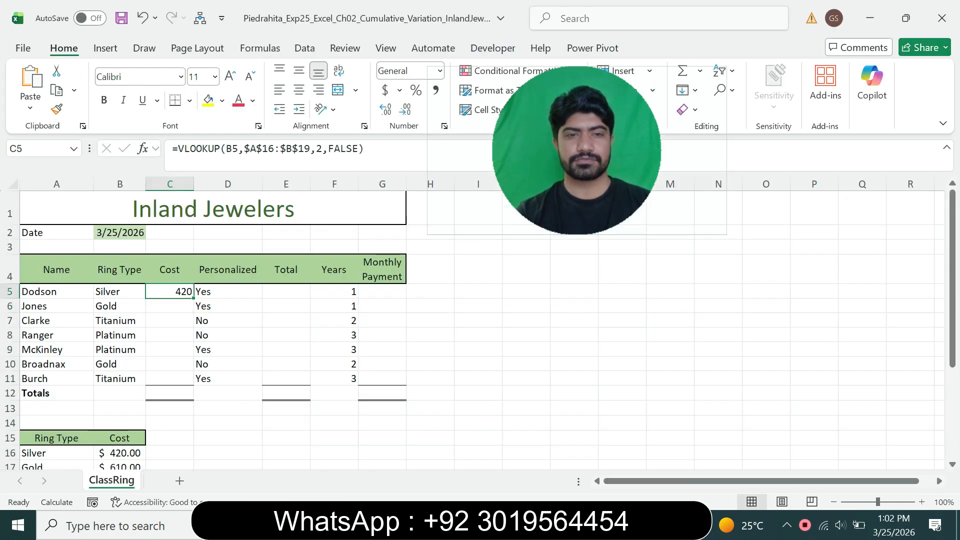
# Switch to Word, set the step 4 instruction text to 9 pt and remove its highlight color.
pyautogui.hotkey('alt', 'Tab')
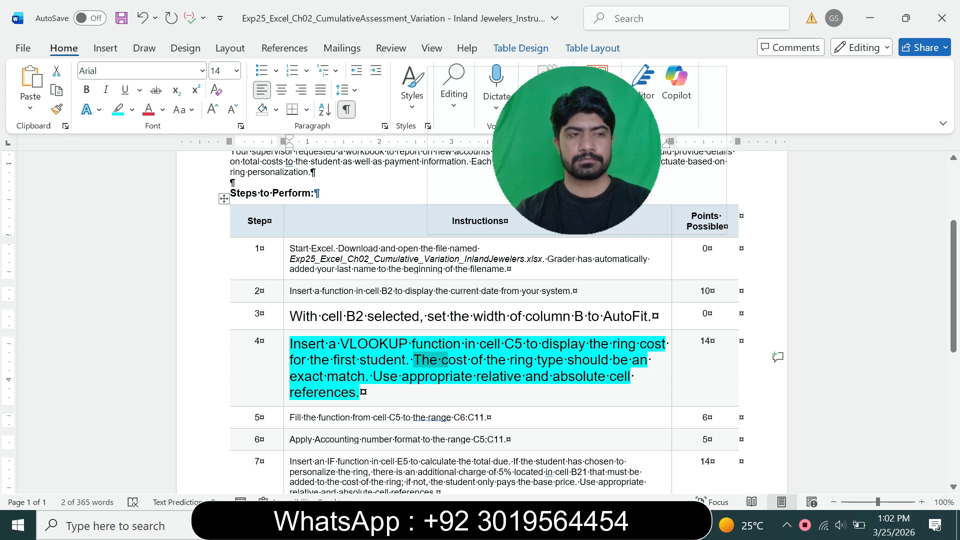
pyautogui.moveTo(447, 360); pyautogui.dragTo(362, 393)
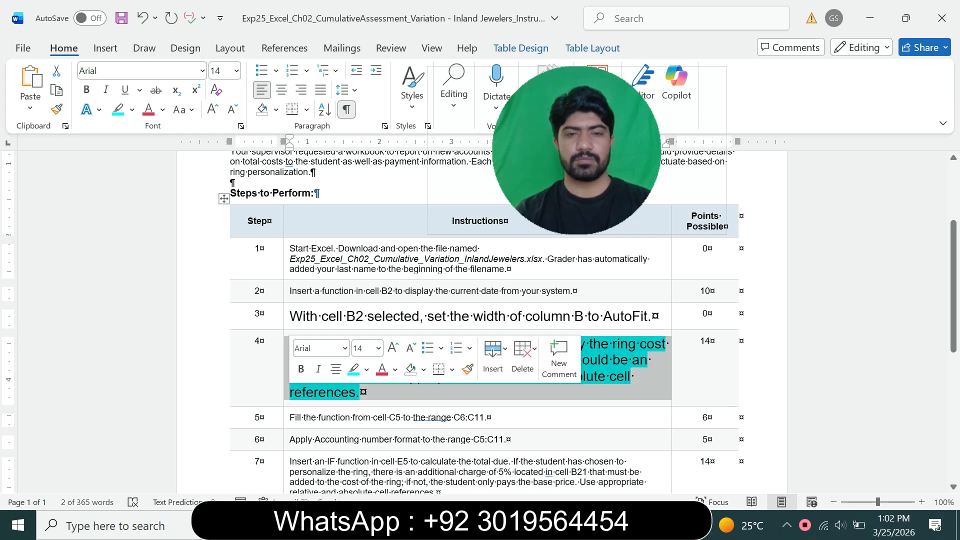
pyautogui.click(378, 348)
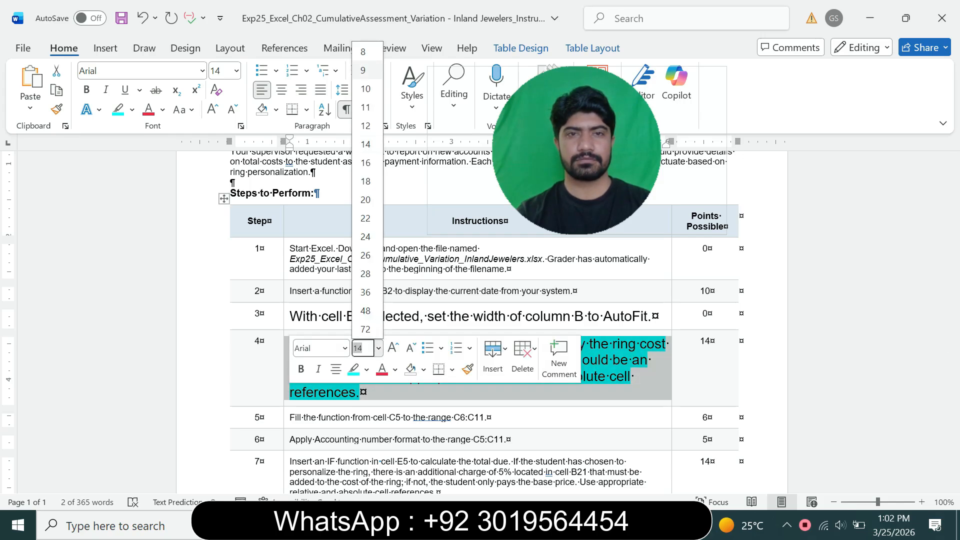
pyautogui.click(364, 70)
pyautogui.click(132, 109)
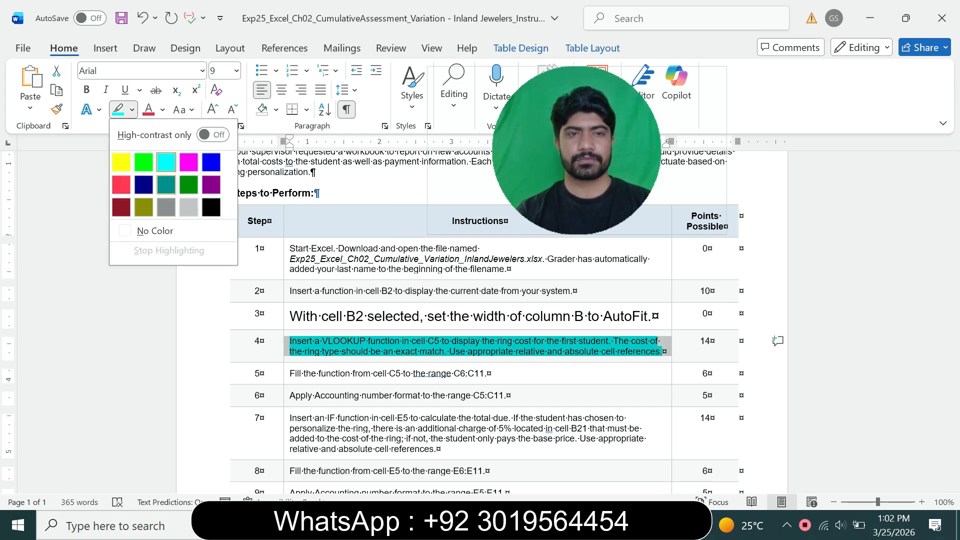
pyautogui.click(150, 230)
pyautogui.click(663, 351)
# Set the step 5 instruction text about filling the function to 12 pt and highlight it in turquoise.
pyautogui.moveTo(496, 374); pyautogui.dragTo(290, 375)
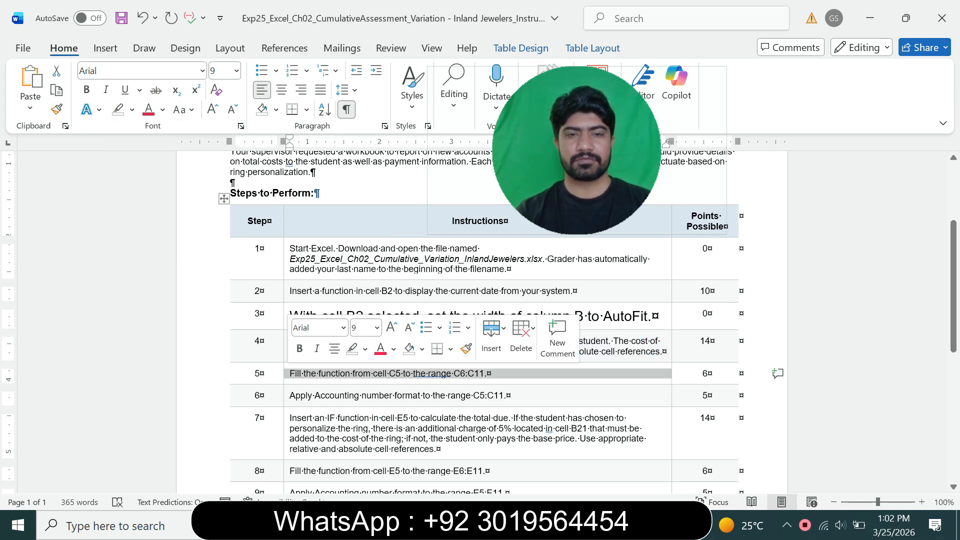
pyautogui.click(376, 328)
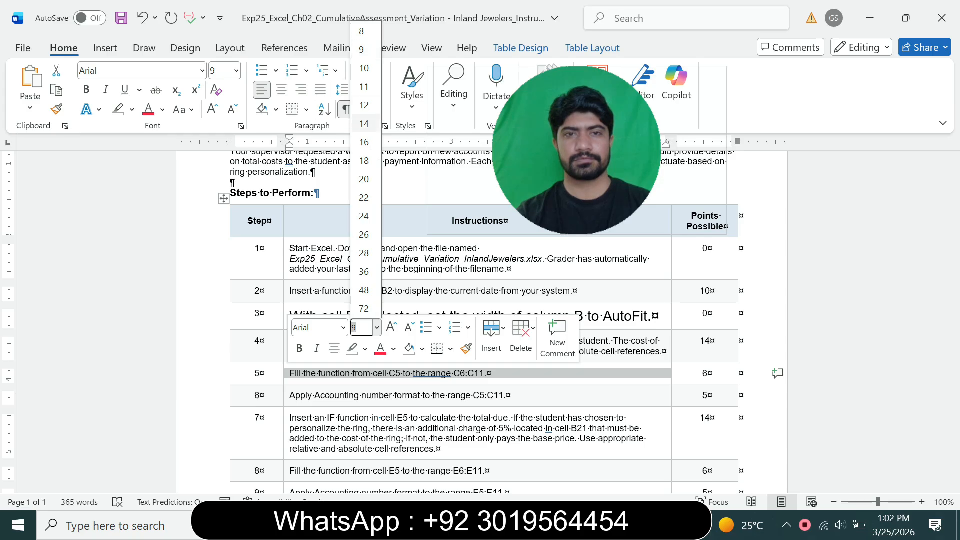
pyautogui.click(365, 105)
pyautogui.click(132, 109)
pyautogui.click(166, 162)
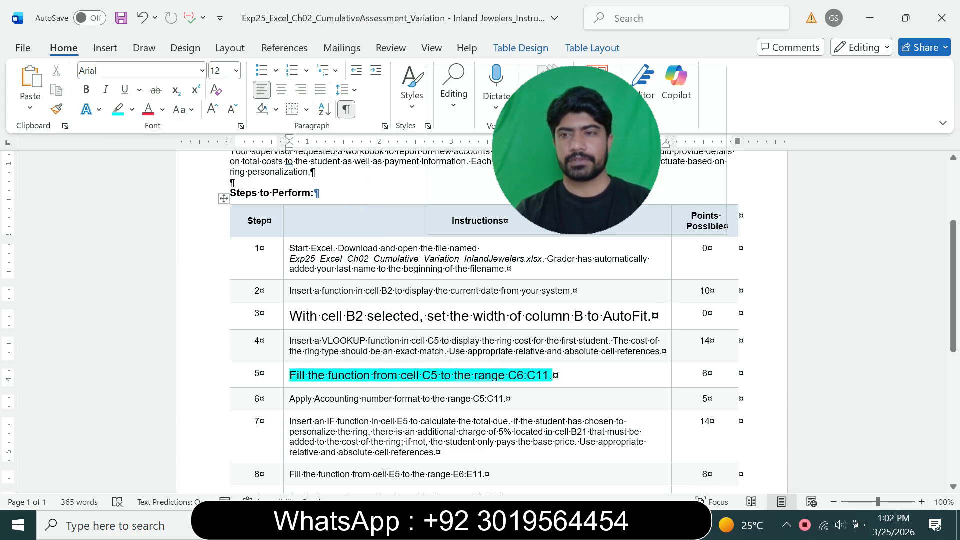
# Review the step 5 instruction, switch to Excel and fill the VLOOKUP function from cell C5 to the range C6:C11.
pyautogui.scroll(-1, 480, 322)
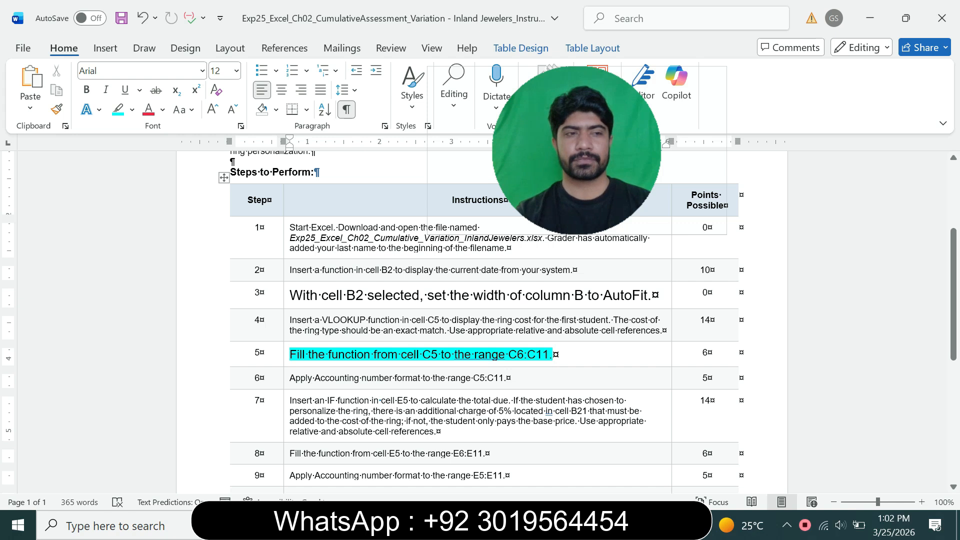
pyautogui.moveTo(373, 355); pyautogui.dragTo(474, 355)
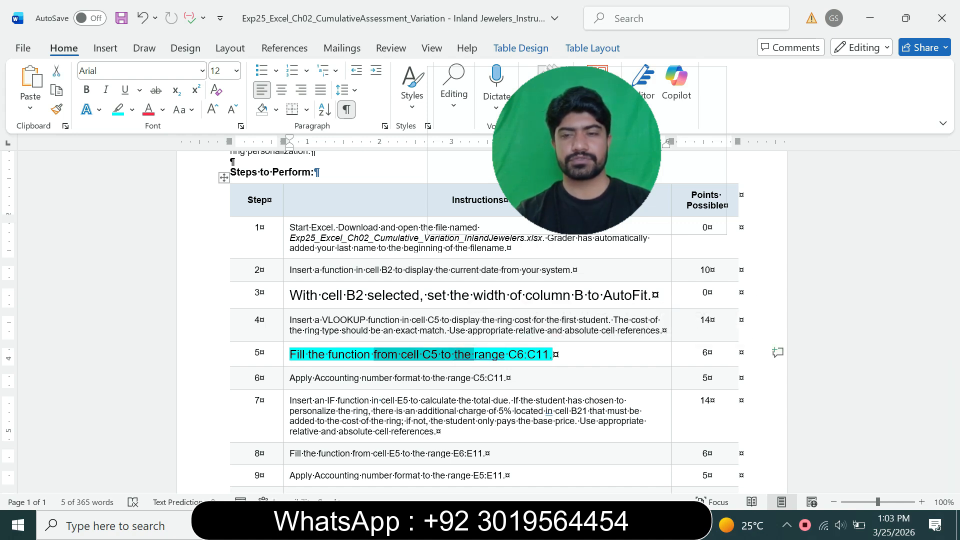
pyautogui.hotkey('alt', 'Tab')
pyautogui.moveTo(194, 299); pyautogui.dragTo(187, 380)
pyautogui.click(175, 364)
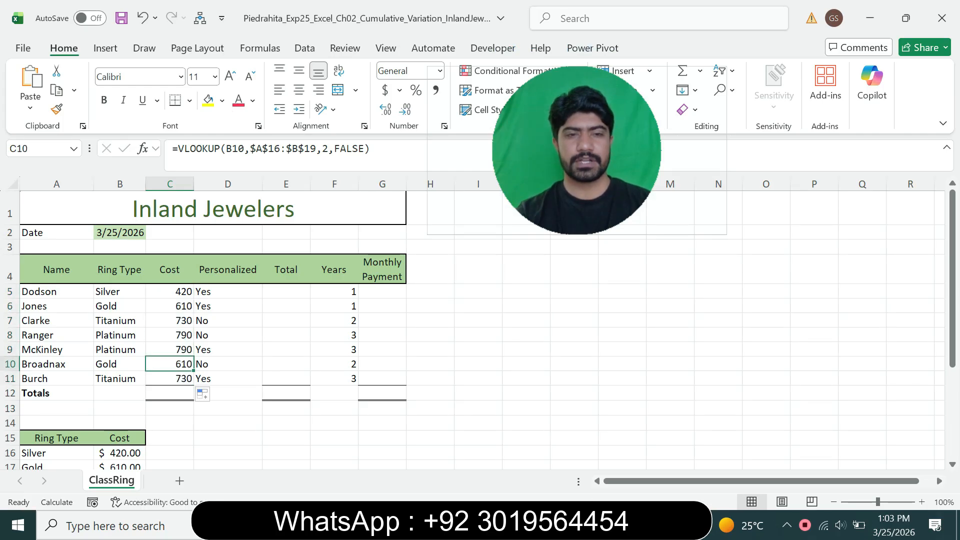
# Switch to Word, set the step 5 instruction text to 9 pt and remove its highlight color.
pyautogui.hotkey('alt', 'Tab')
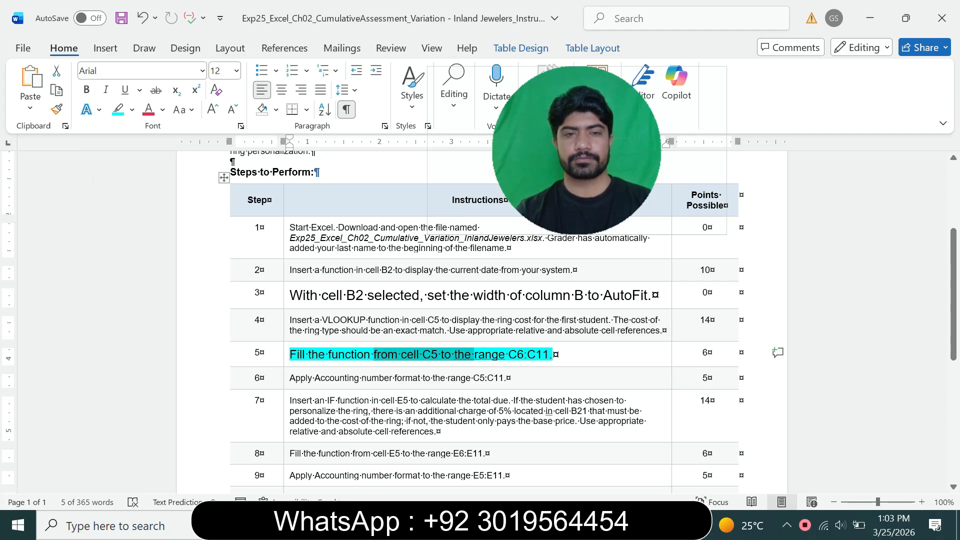
pyautogui.tripleClick(420, 354)
pyautogui.click(375, 312)
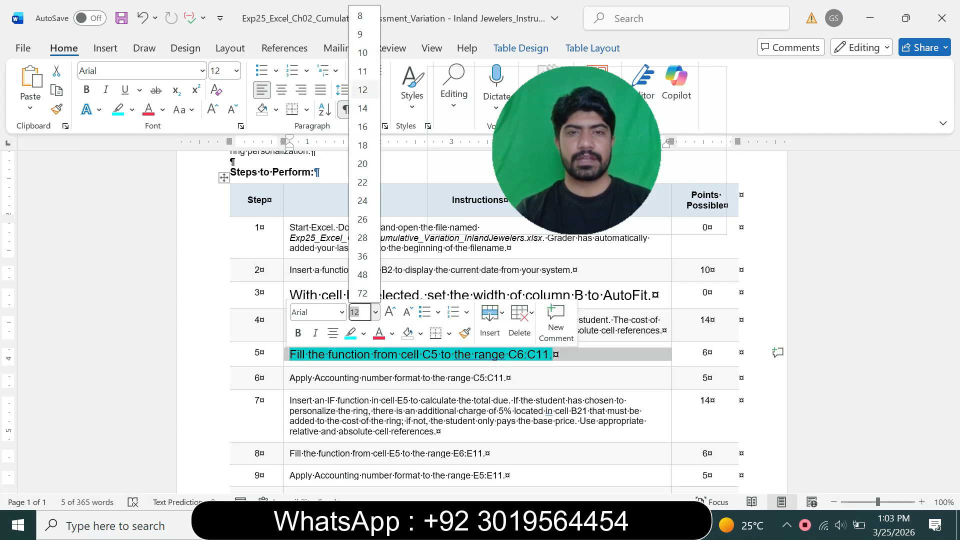
pyautogui.click(360, 34)
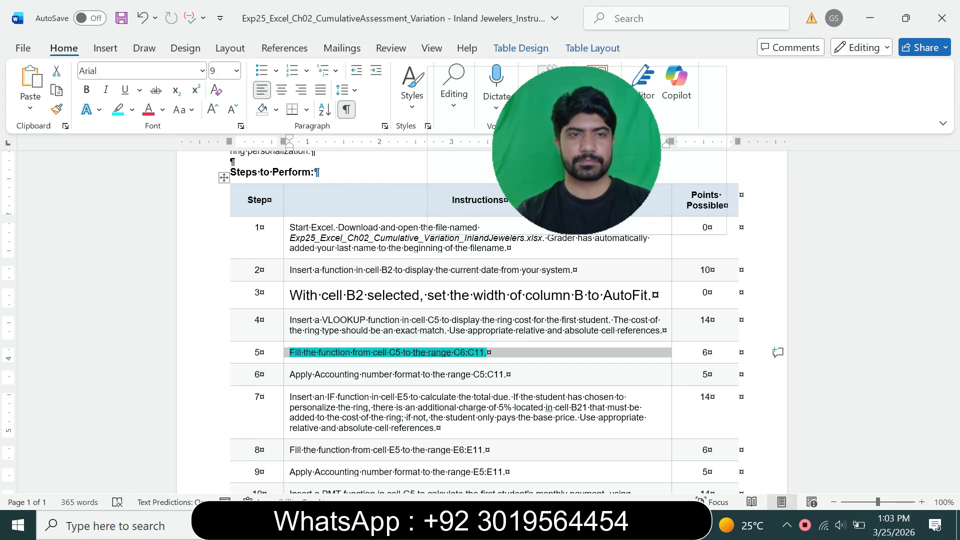
pyautogui.click(132, 110)
pyautogui.click(150, 229)
pyautogui.click(487, 352)
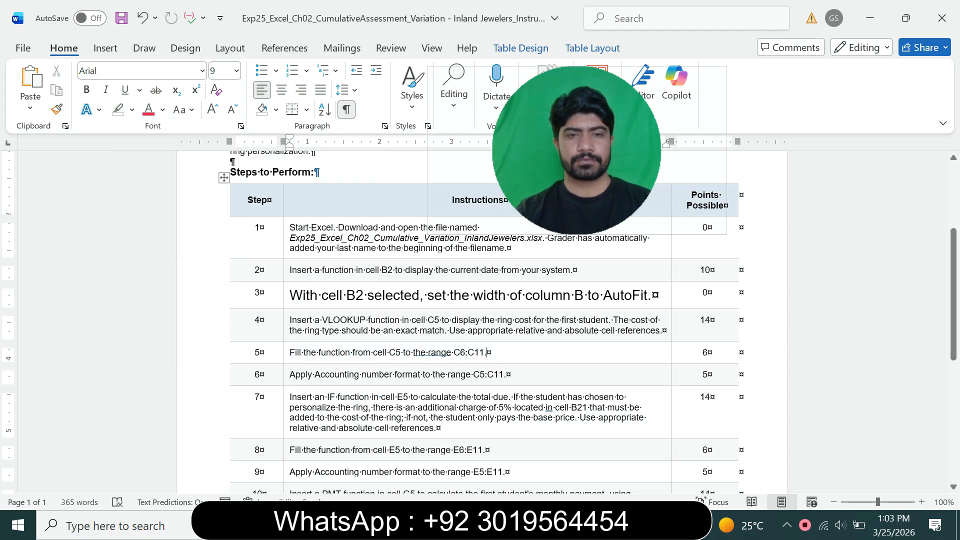
# Set the step 6 instruction text about the Accounting number format to 14 pt and highlight it in turquoise.
pyautogui.tripleClick(400, 375)
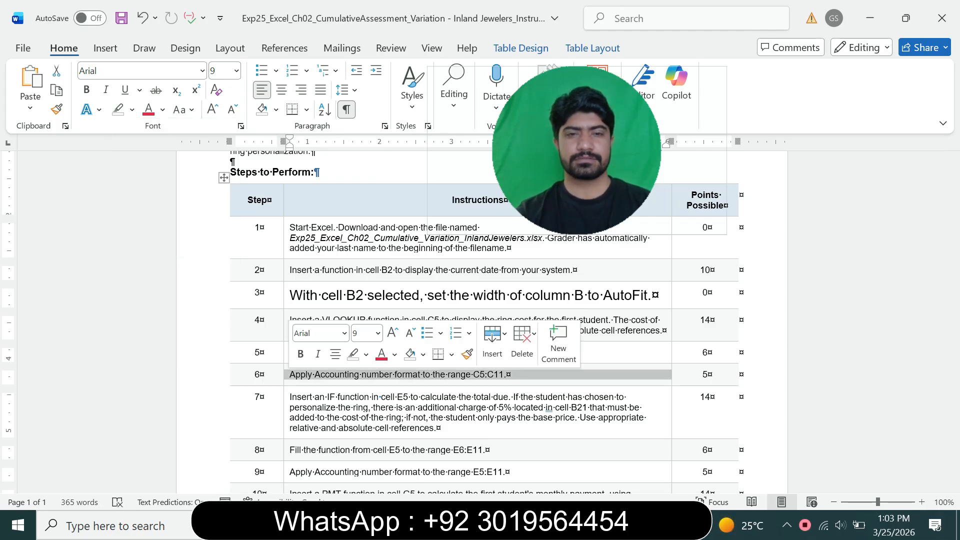
pyautogui.click(379, 333)
pyautogui.click(368, 129)
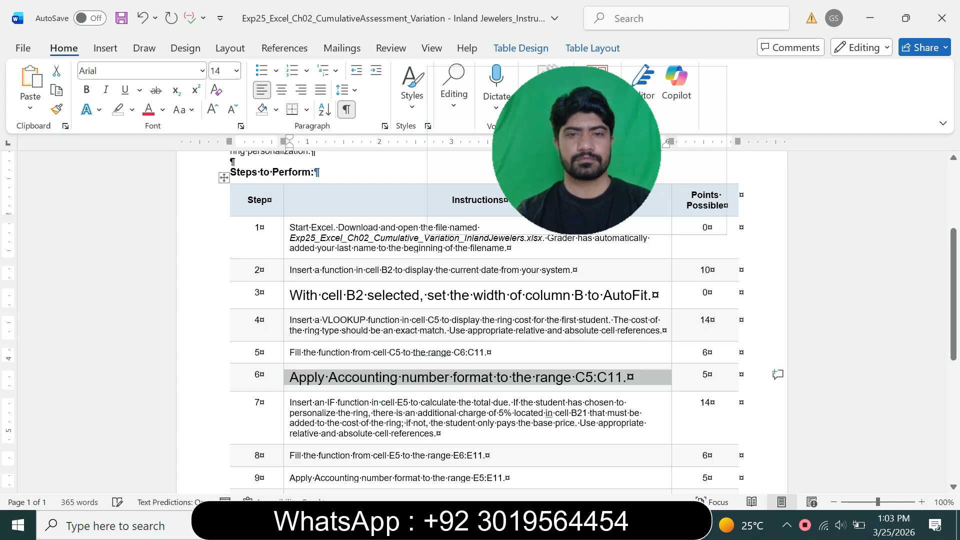
pyautogui.click(132, 109)
pyautogui.click(166, 162)
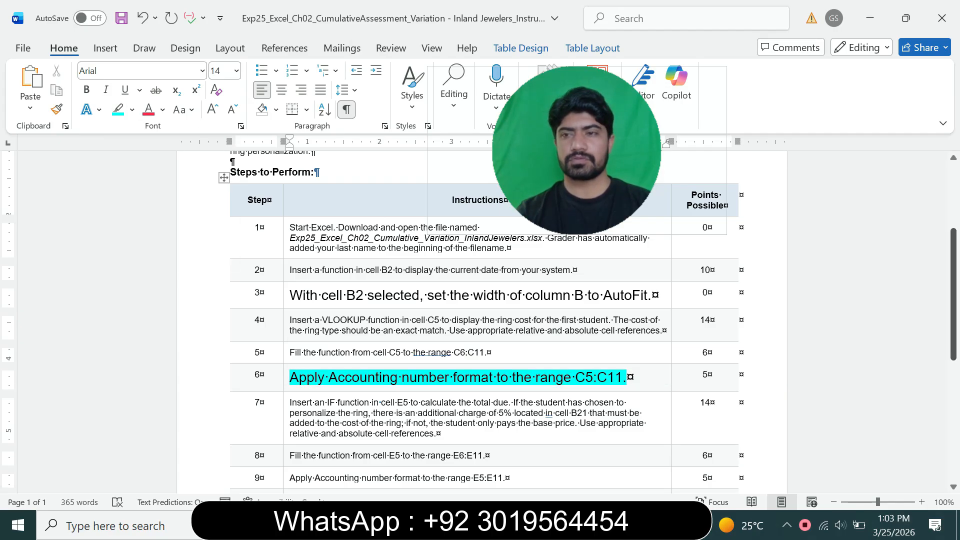
# Following the step 6 instruction in Word, apply the Accounting number format to the range C5:C11 in the Excel workbook.
pyautogui.scroll(-2, 480, 320)
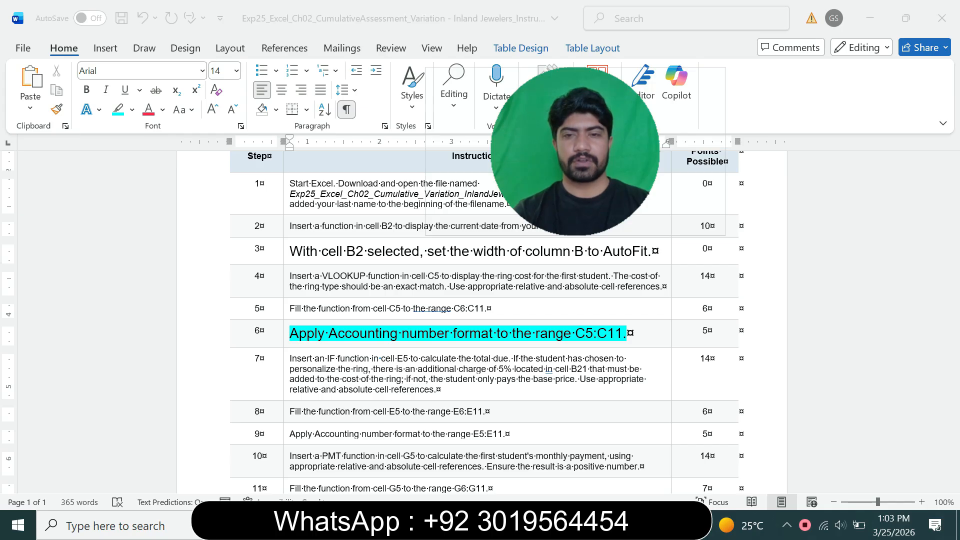
pyautogui.click(627, 333)
pyautogui.moveTo(575, 334); pyautogui.dragTo(624, 333)
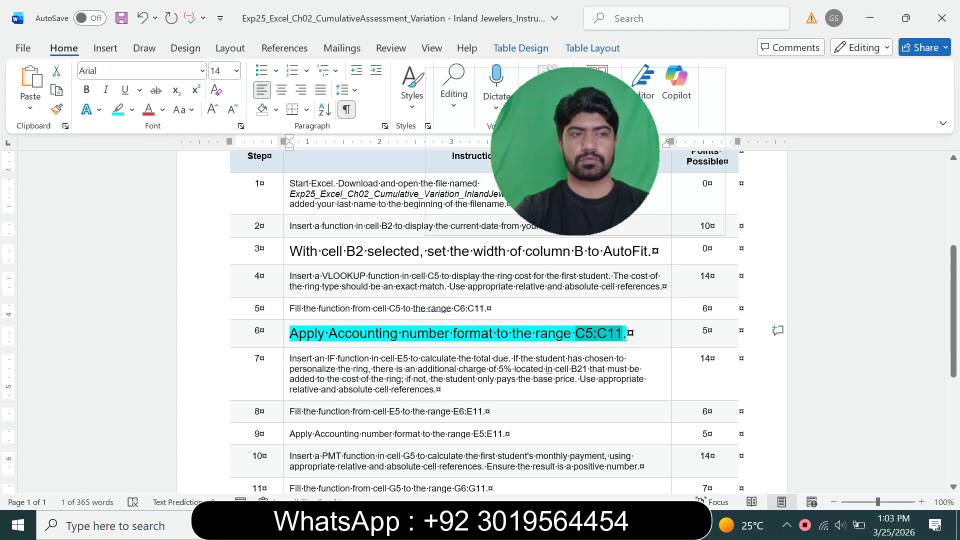
pyautogui.moveTo(679, 526)
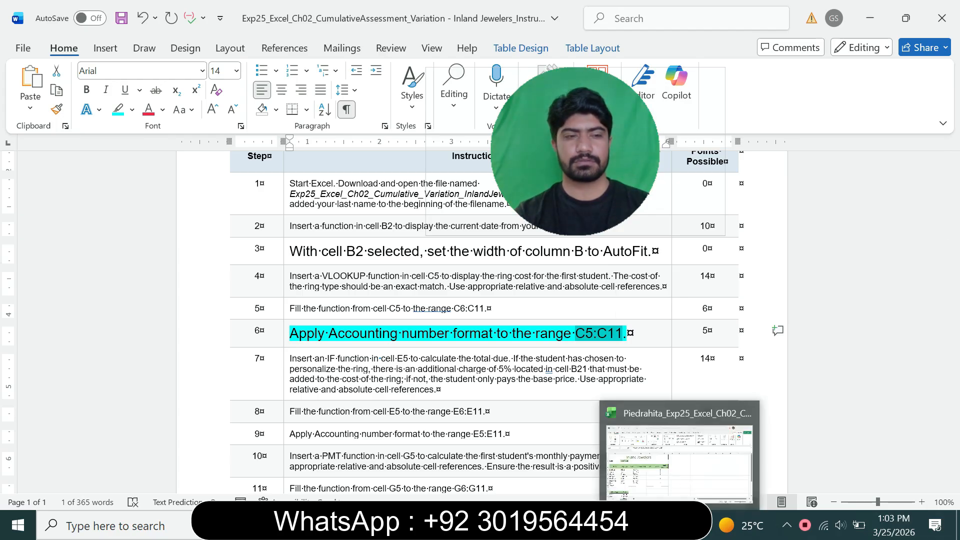
pyautogui.click(680, 463)
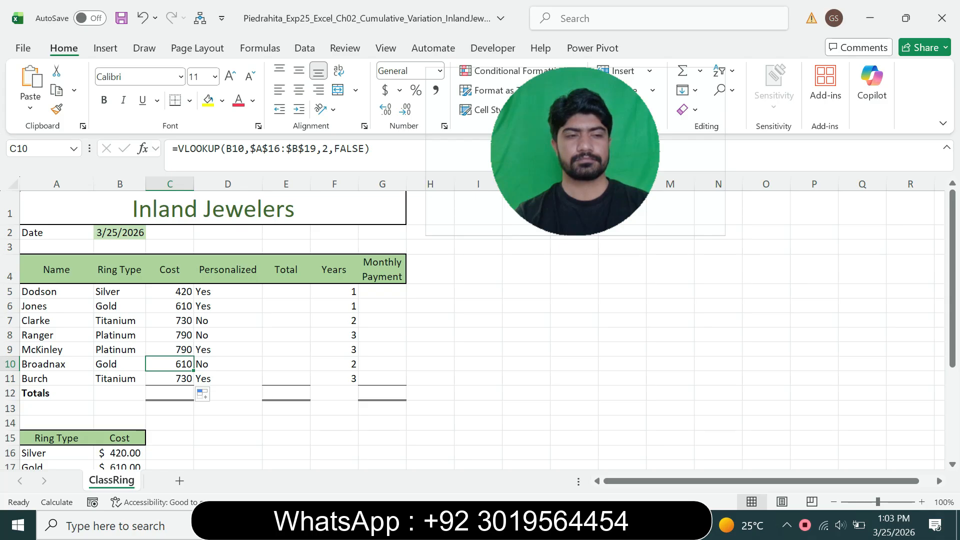
pyautogui.click(40, 148)
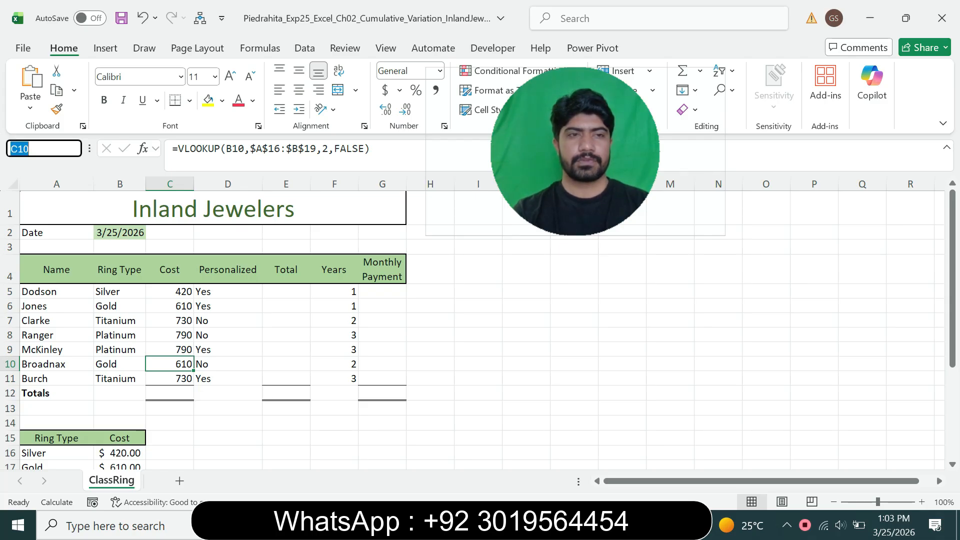
pyautogui.write('C5:C11')
pyautogui.press('Return')
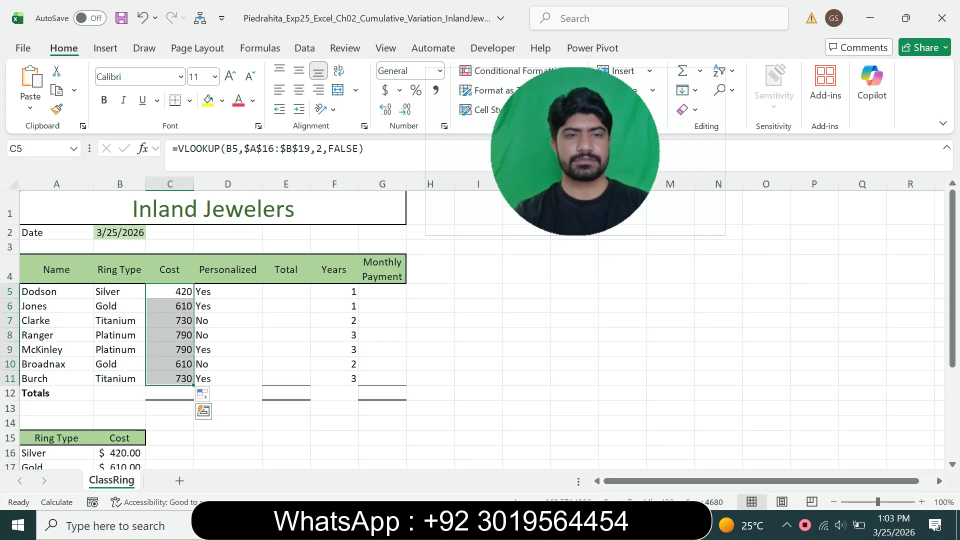
pyautogui.hotkey('alt', 'Tab')
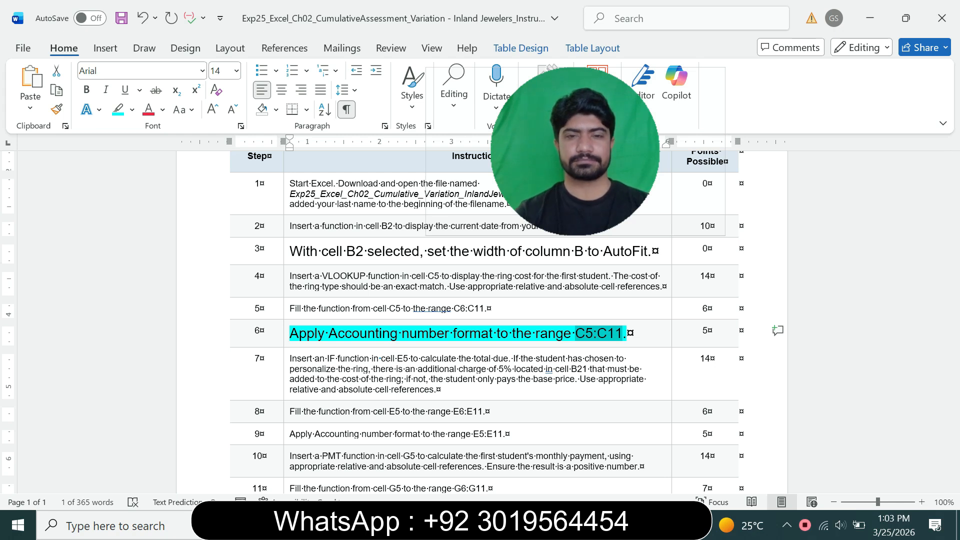
pyautogui.hotkey('alt', 'Tab')
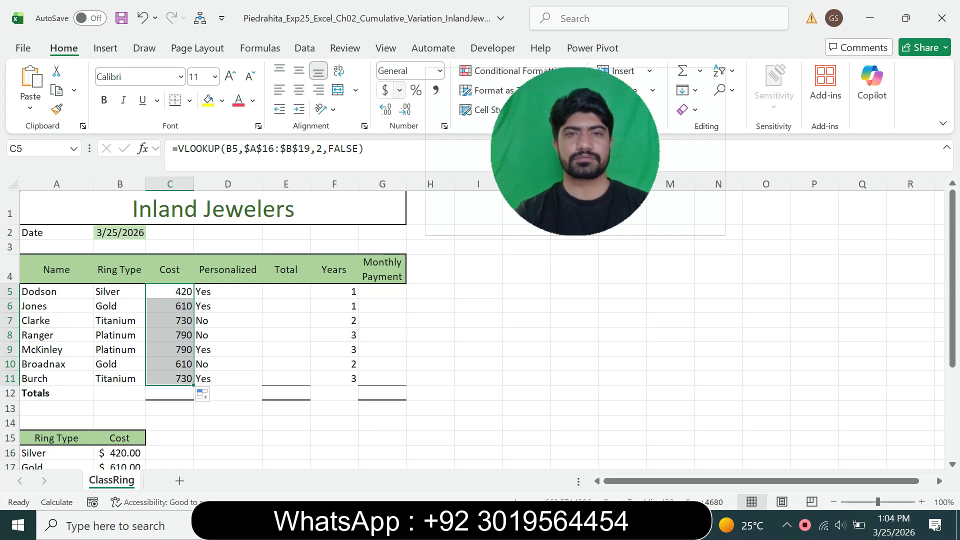
pyautogui.click(400, 90)
pyautogui.click(440, 111)
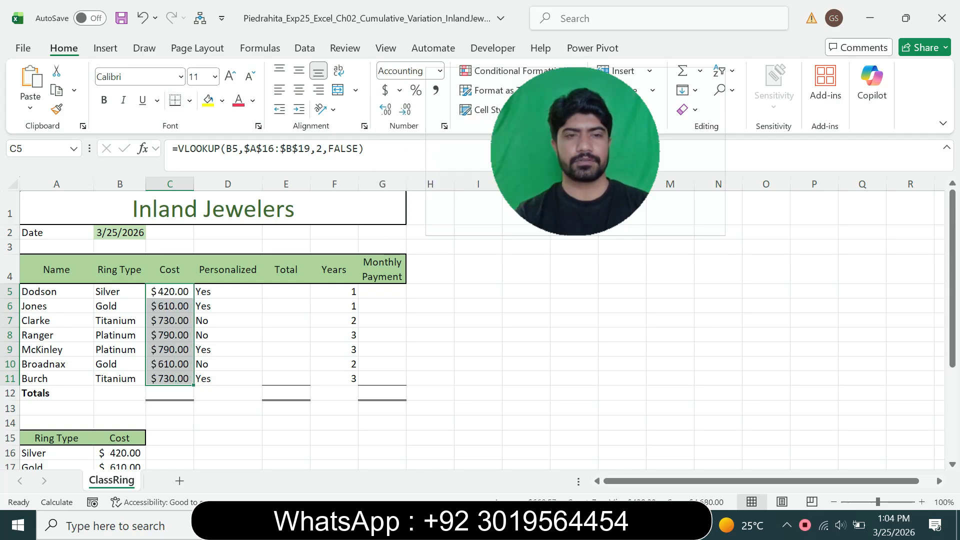
# Switch to Word and remove the highlight color from the step 6 instruction text.
pyautogui.hotkey('alt', 'Tab')
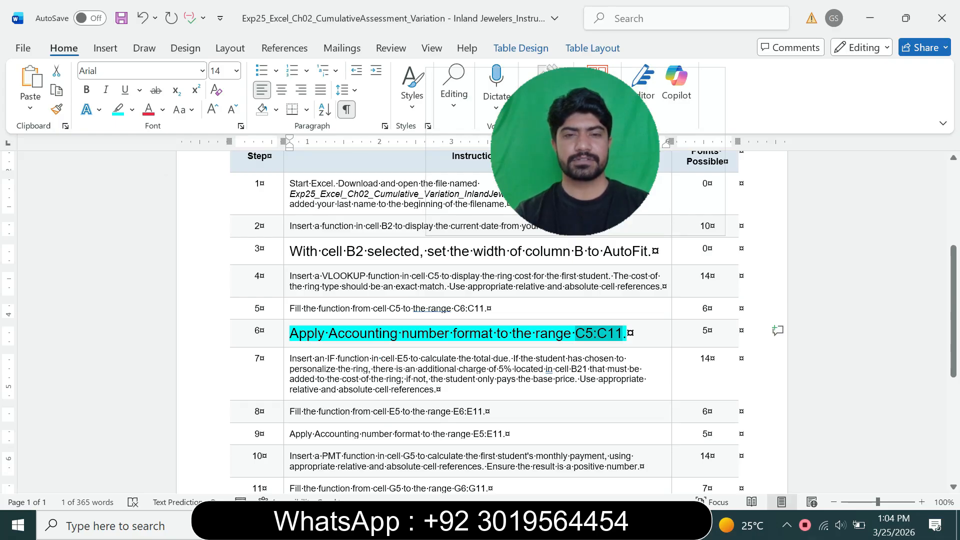
pyautogui.tripleClick(311, 333)
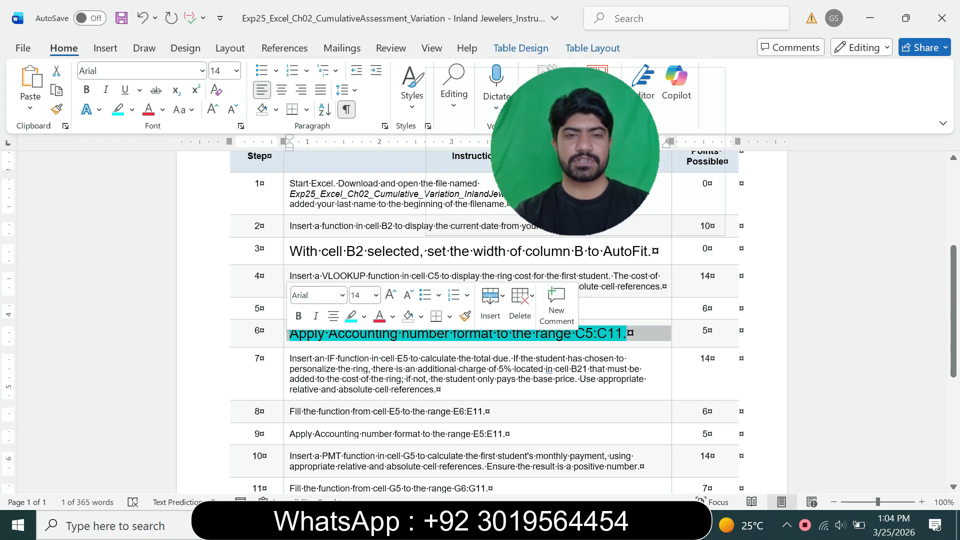
pyautogui.click(364, 316)
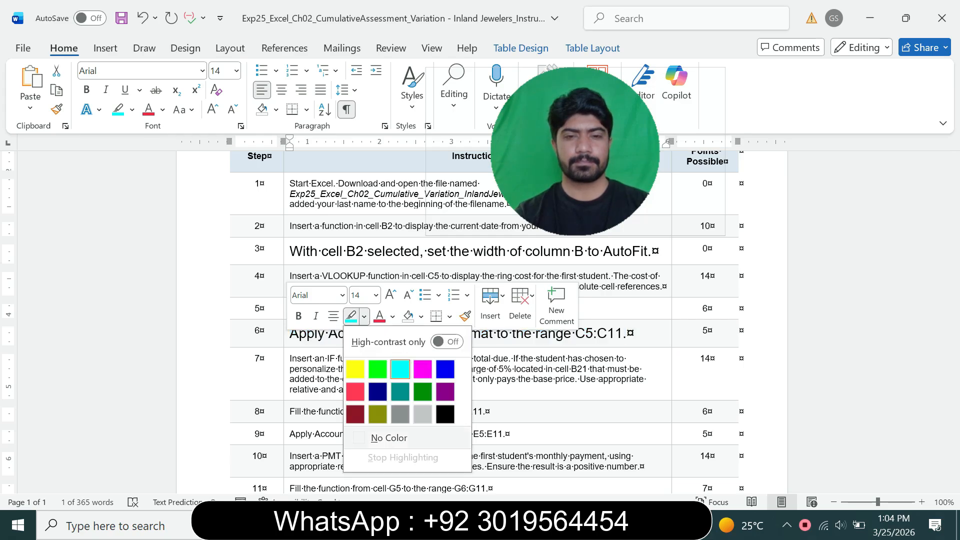
pyautogui.click(390, 437)
# Set the step 7 instruction text about the IF function to 14 pt and highlight it in turquoise.
pyautogui.tripleClick(310, 389)
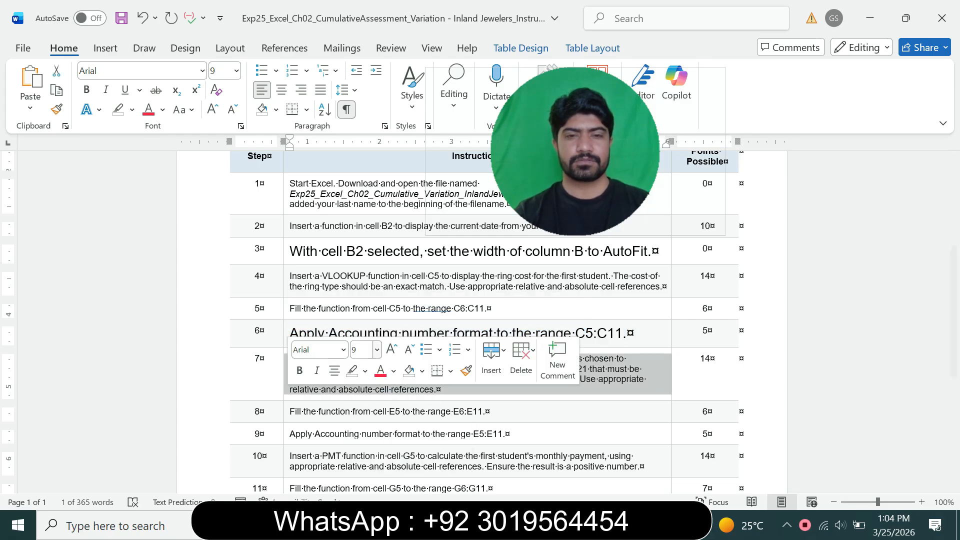
pyautogui.click(377, 349)
pyautogui.click(364, 146)
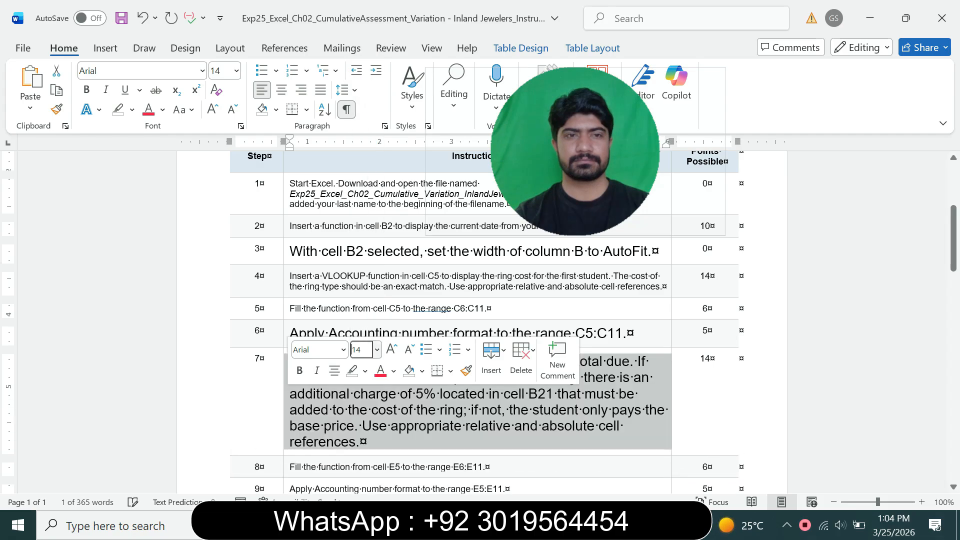
pyautogui.click(132, 110)
pyautogui.click(166, 162)
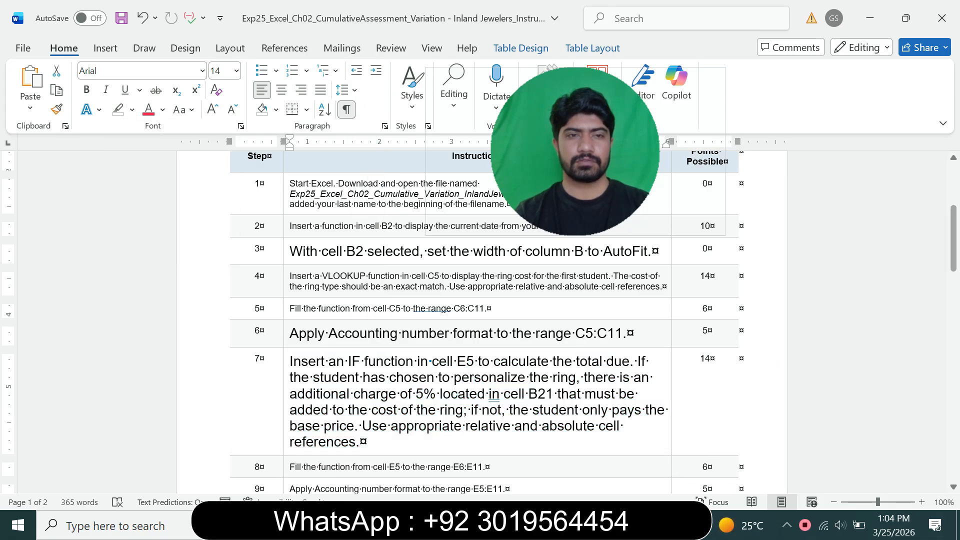
# Review the step 7 instruction in Word against the Personalized, Cost and Total columns in Excel, with cell E5 selected.
pyautogui.moveTo(954, 238); pyautogui.dragTo(954, 254)
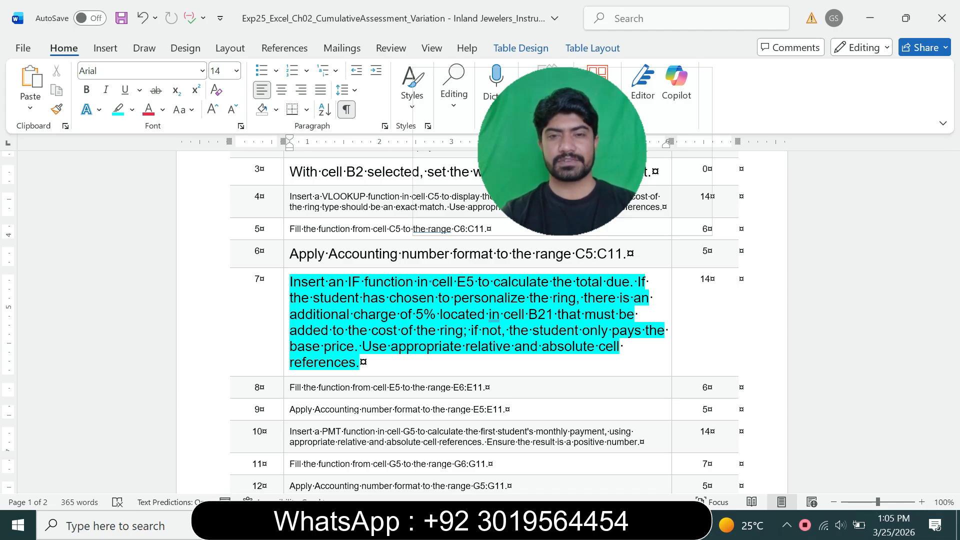
pyautogui.hotkey('alt', 'Tab')
pyautogui.click(285, 291)
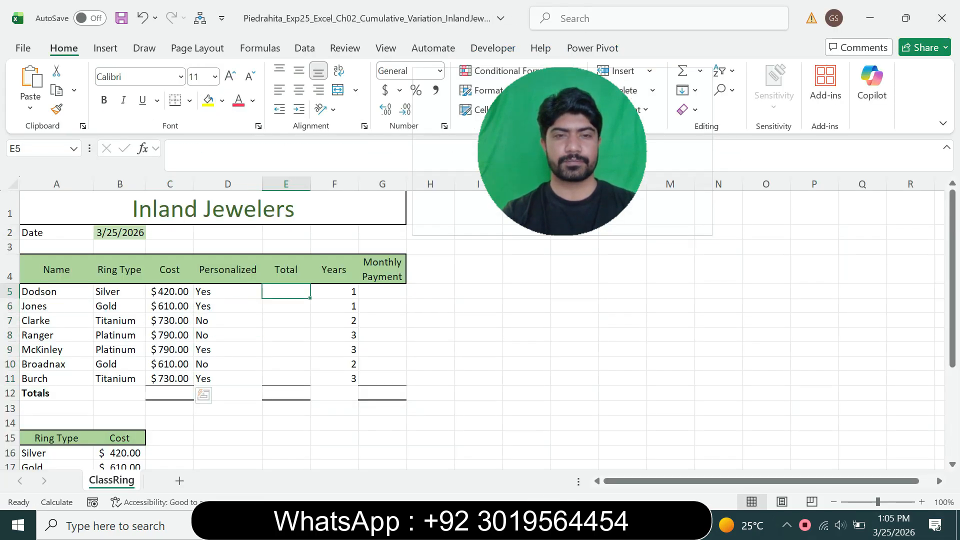
pyautogui.hotkey('alt', 'Tab')
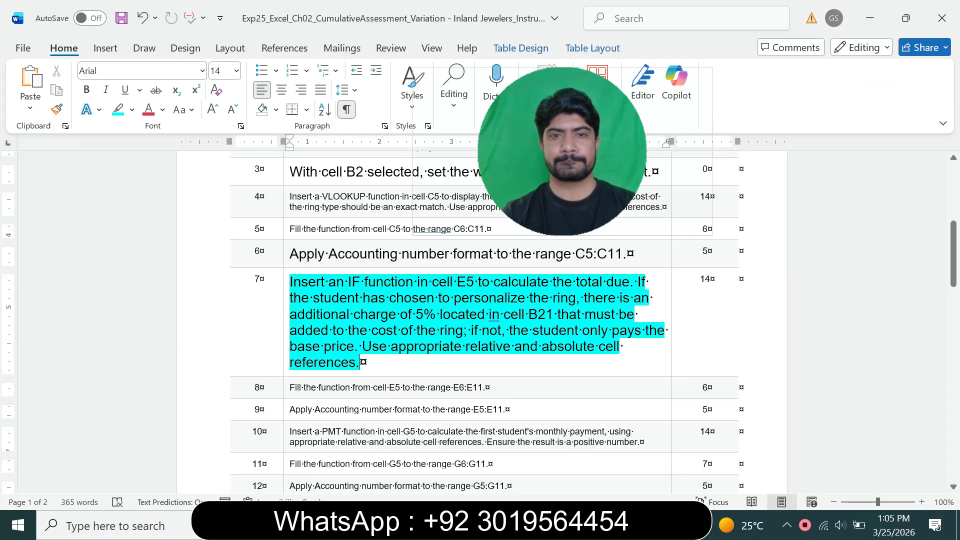
pyautogui.moveTo(291, 282); pyautogui.dragTo(487, 314)
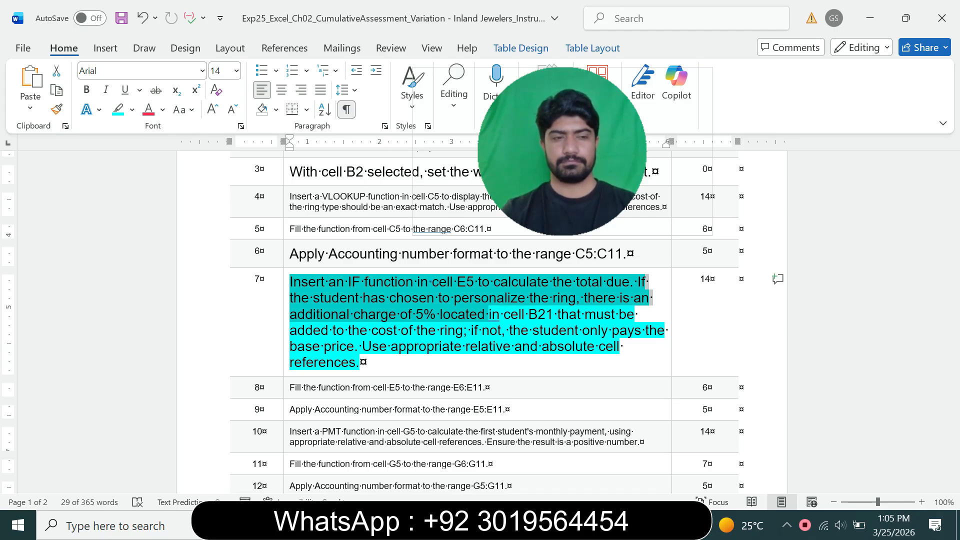
pyautogui.moveTo(683, 525)
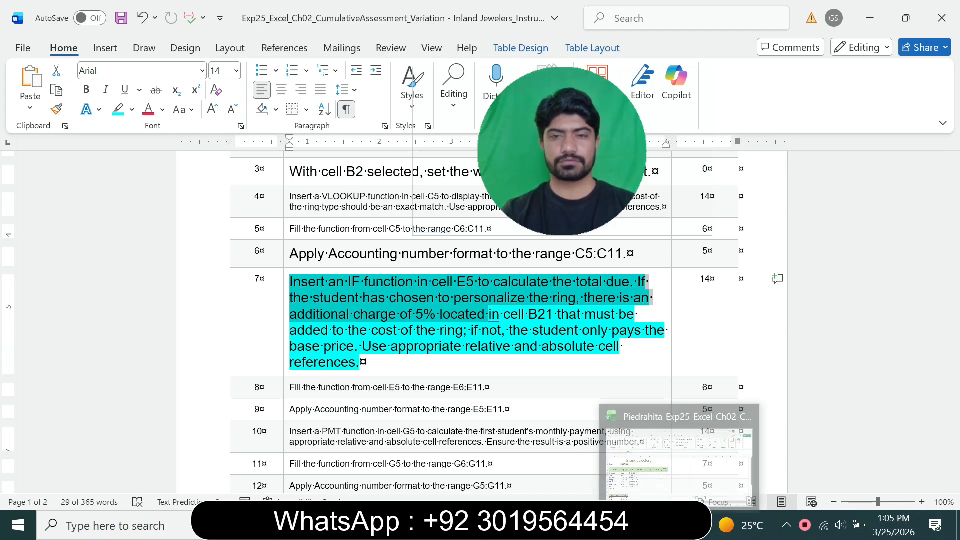
pyautogui.click(683, 455)
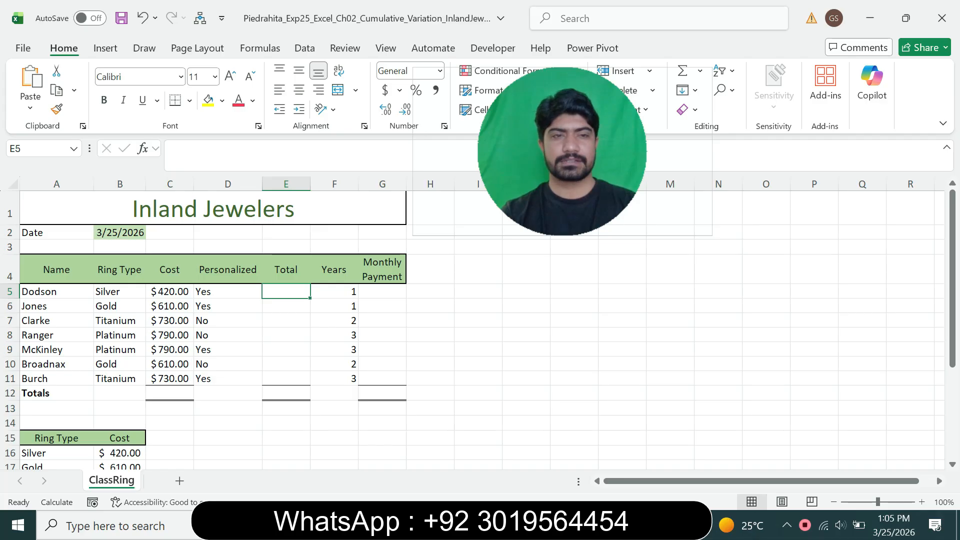
pyautogui.hotkey('alt', 'Tab')
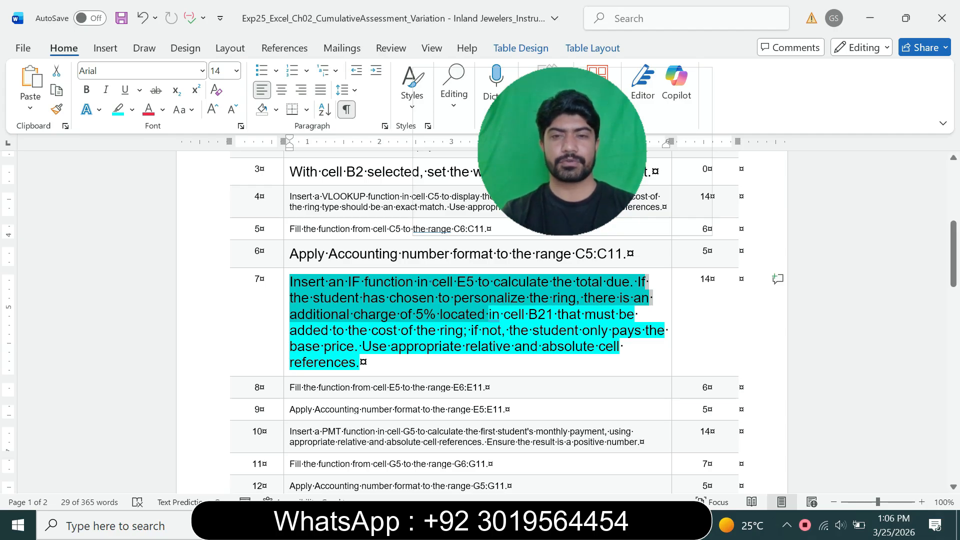
pyautogui.hotkey('alt', 'Tab')
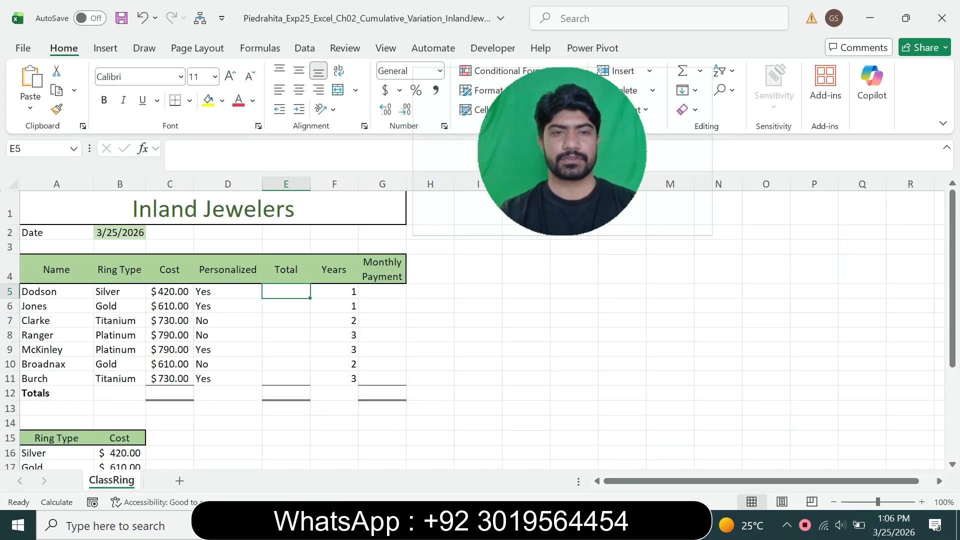
pyautogui.hotkey('alt', 'Tab')
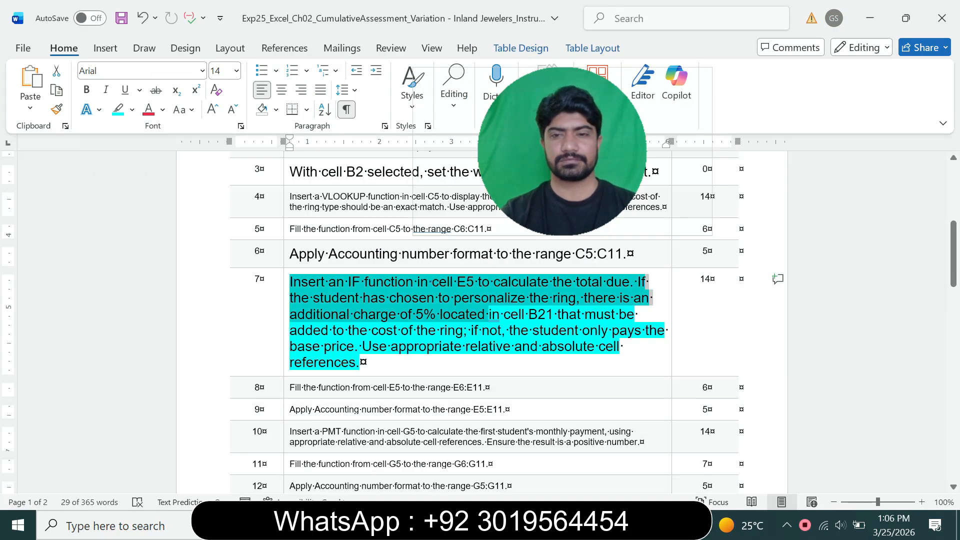
pyautogui.hotkey('alt', 'Tab')
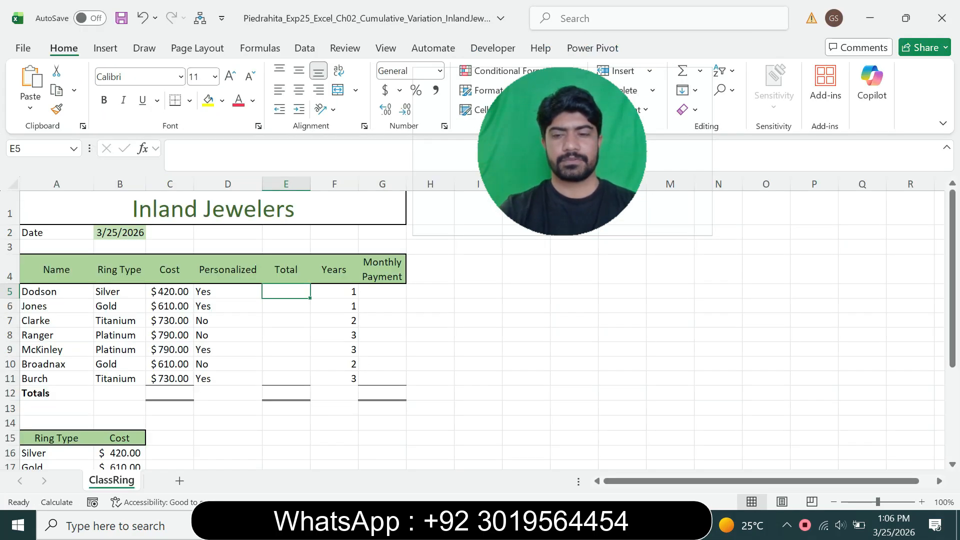
# Start an IF function in cell E5 with the logical test D5="Yes".
pyautogui.write('=if')
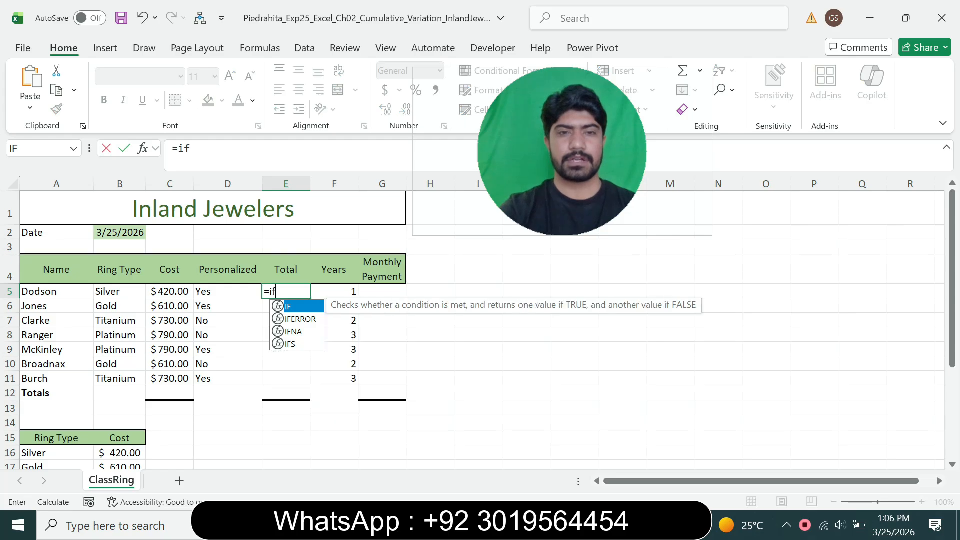
pyautogui.press('Tab')
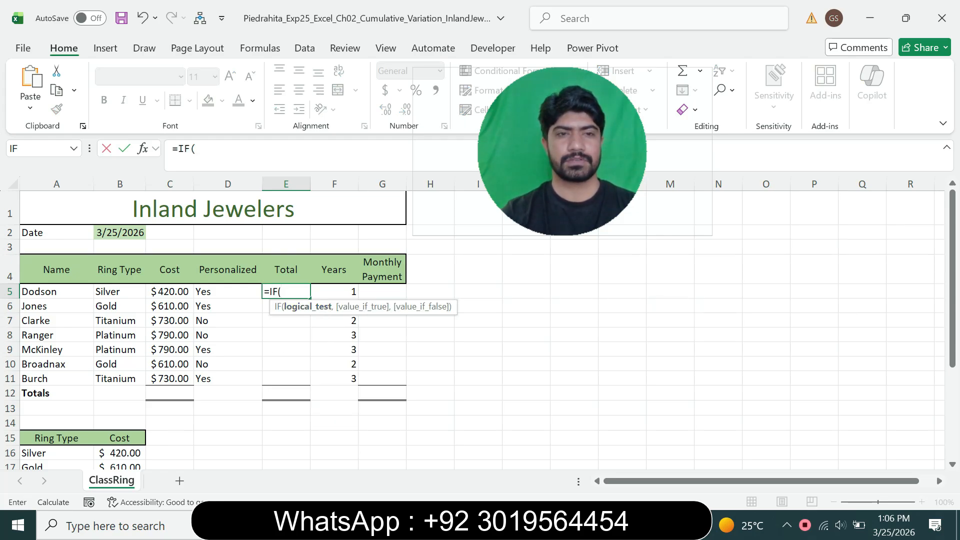
pyautogui.click(228, 292)
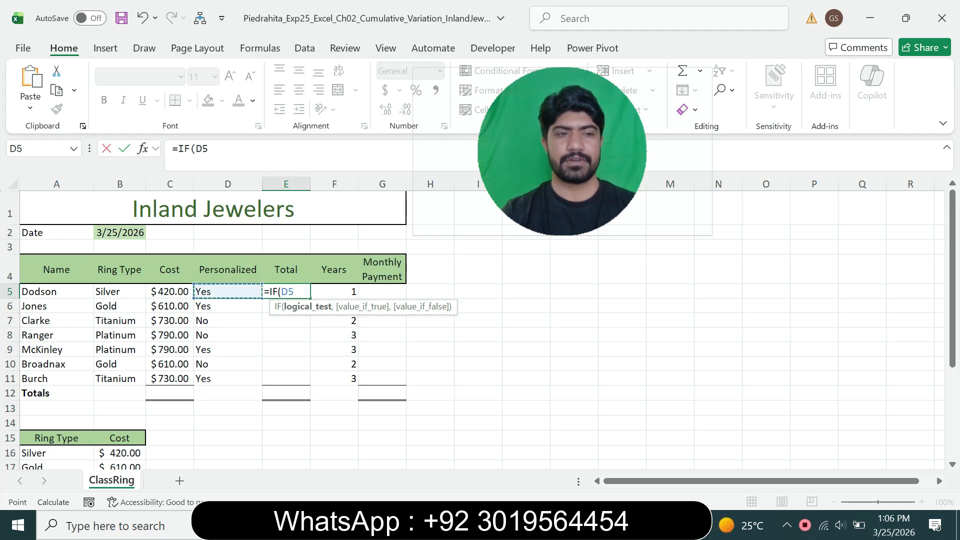
pyautogui.write('=')
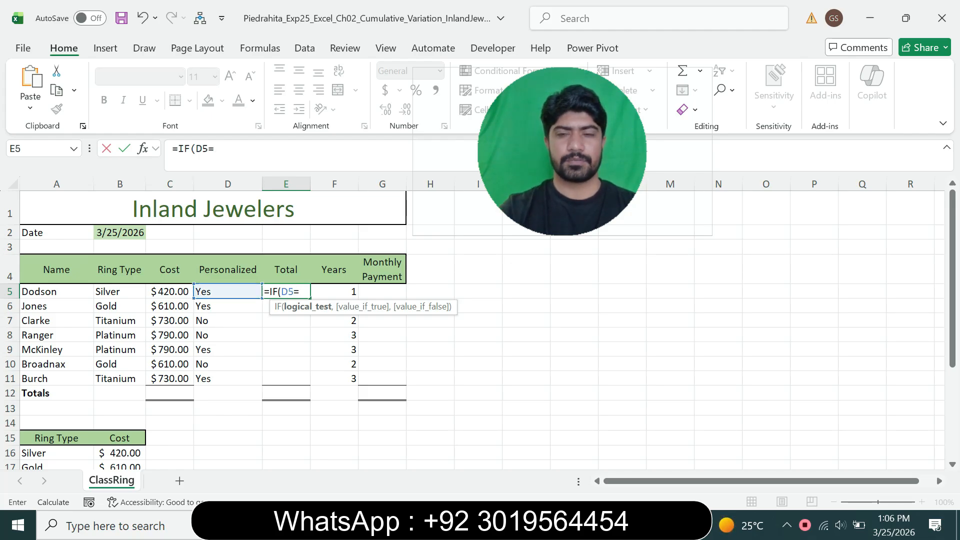
pyautogui.write('"')
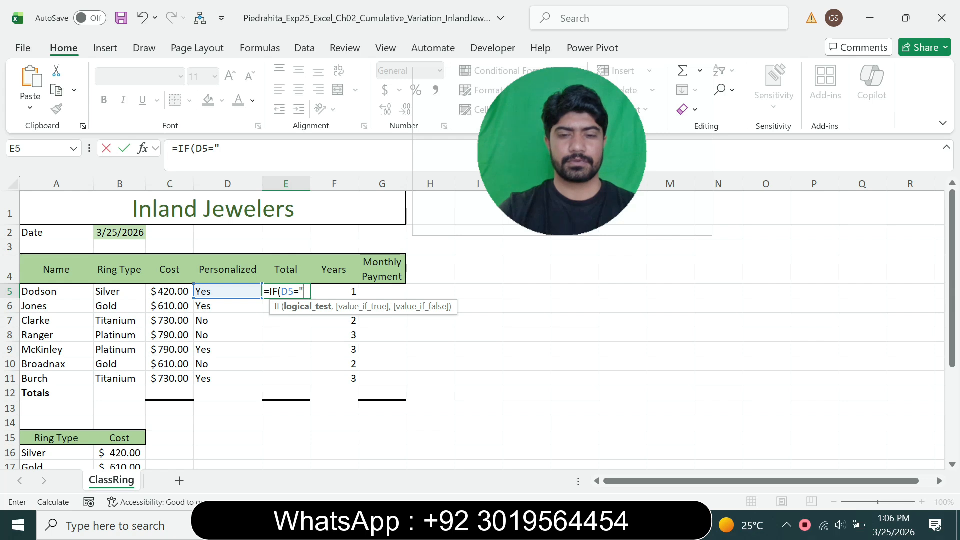
pyautogui.write('Yes",')
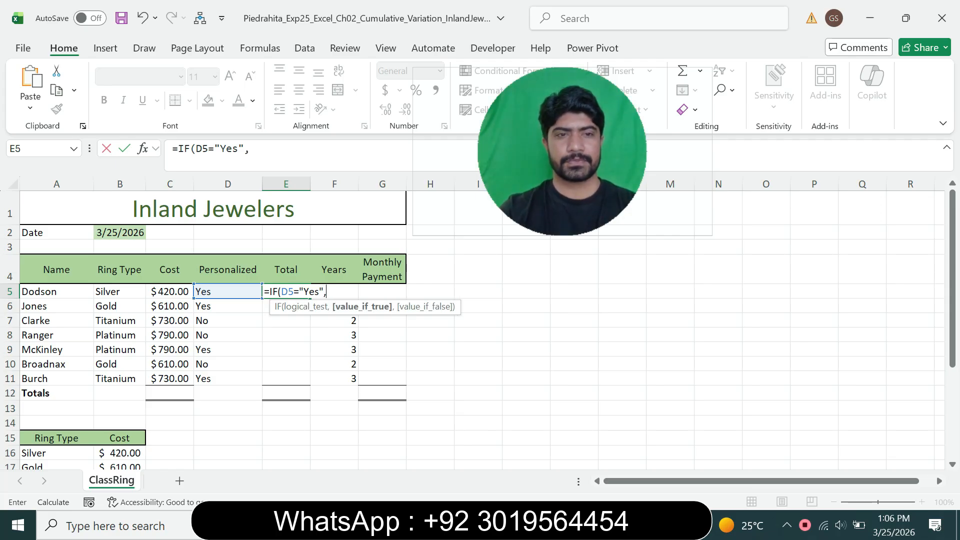
# Enter C5+(C5*$B$21) as the IF function's value if true, with an absolute reference to B21.
pyautogui.click(170, 291)
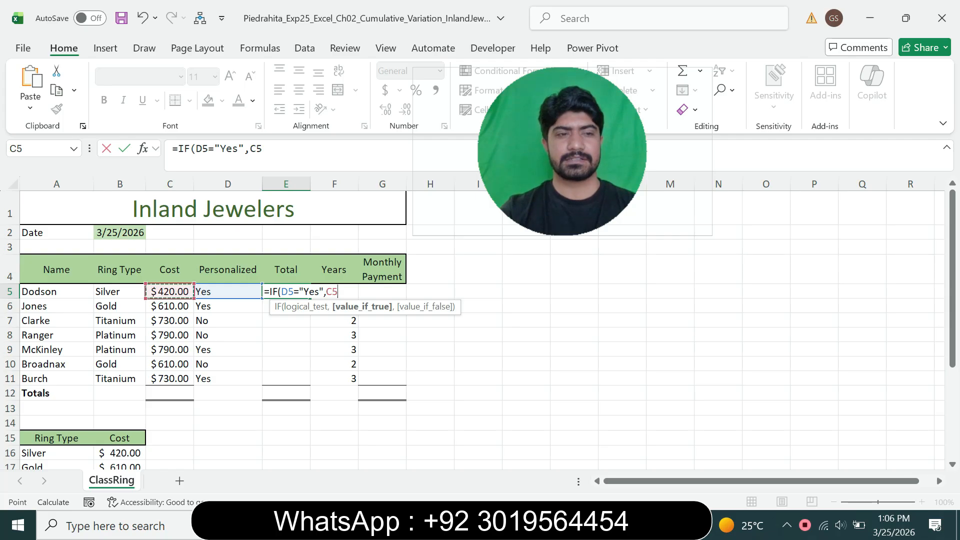
pyautogui.write('+')
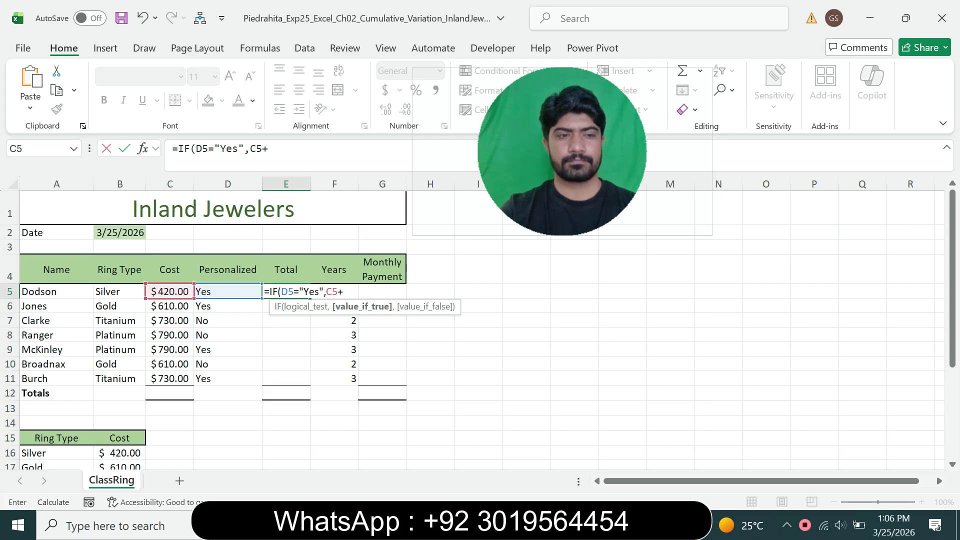
pyautogui.write('(')
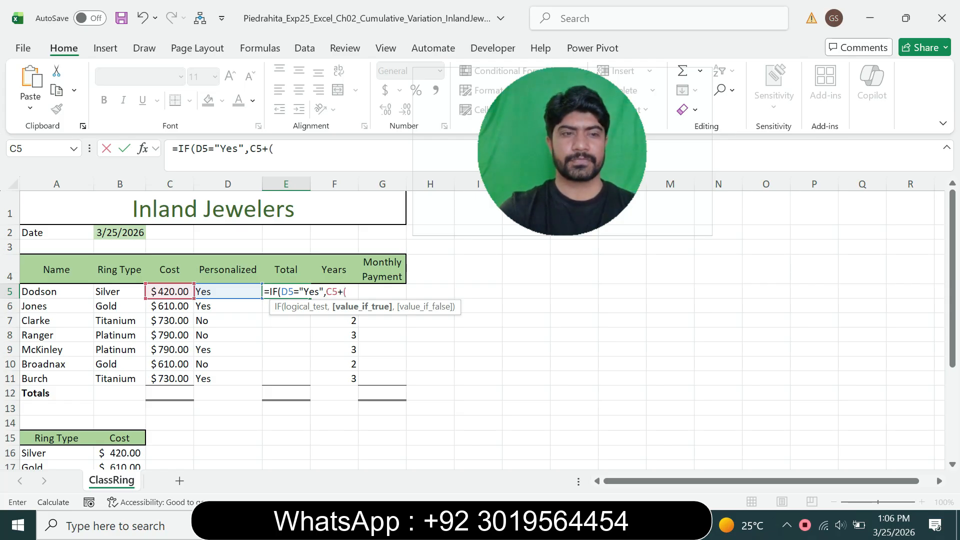
pyautogui.click(169, 292)
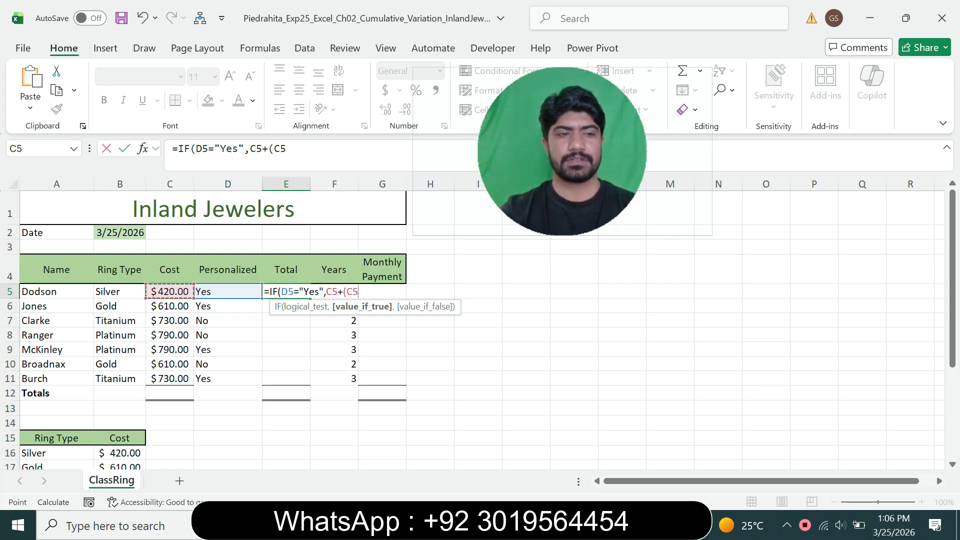
pyautogui.write('*')
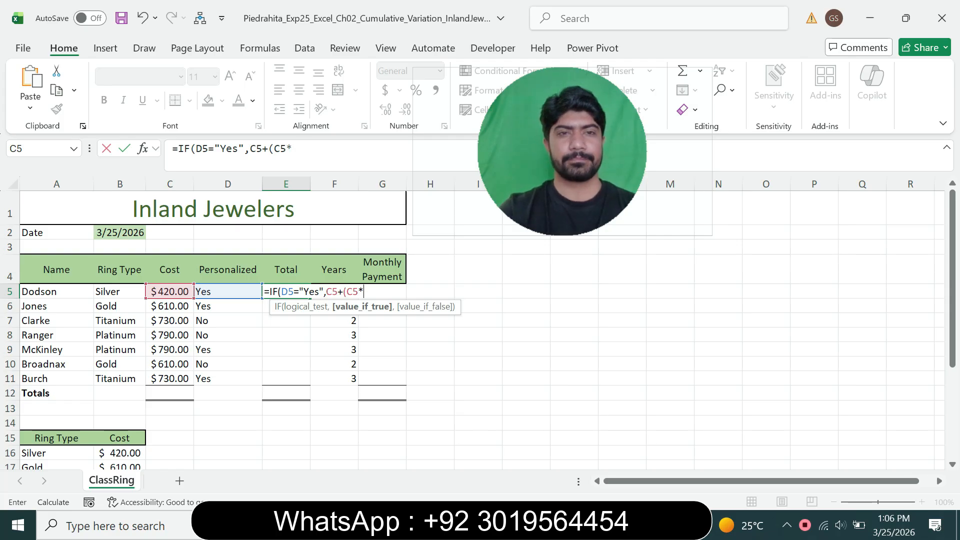
pyautogui.write('B21')
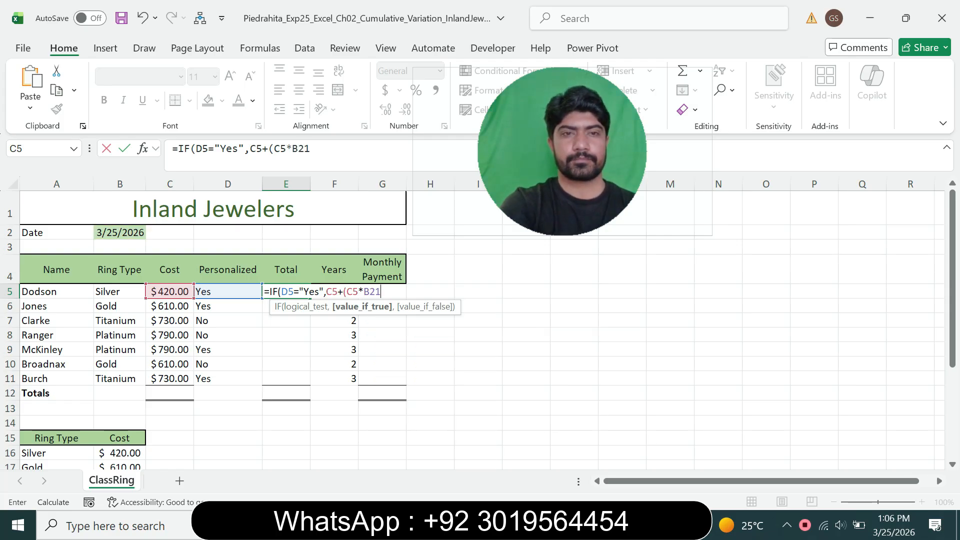
pyautogui.press('F4')
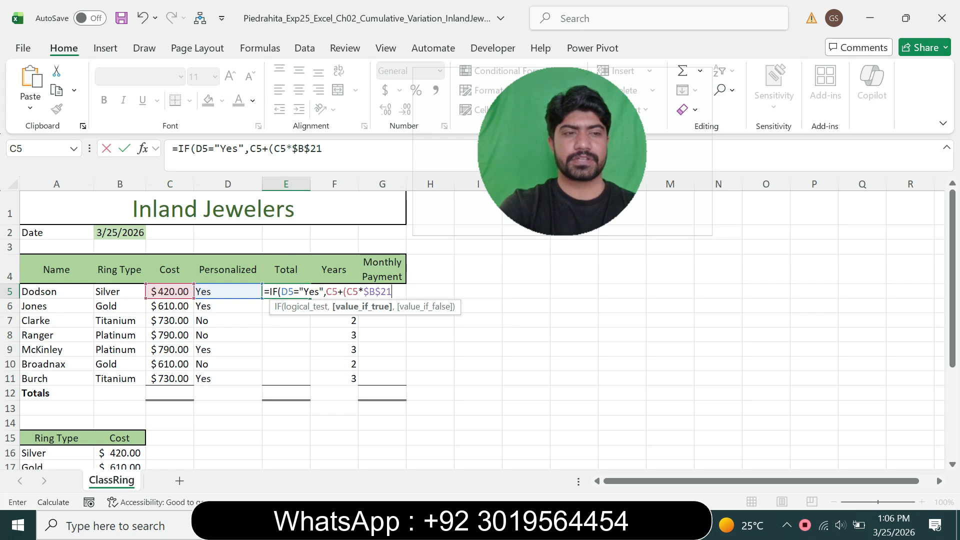
pyautogui.write(')')
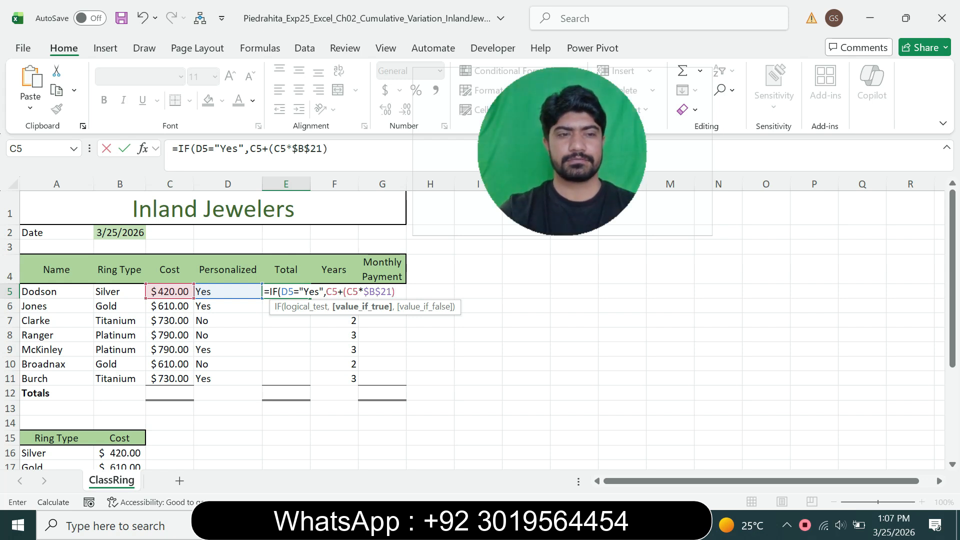
# Complete the IF function in E5 with C5 as the value if false, and recheck the step 7 instruction in Word.
pyautogui.write(',')
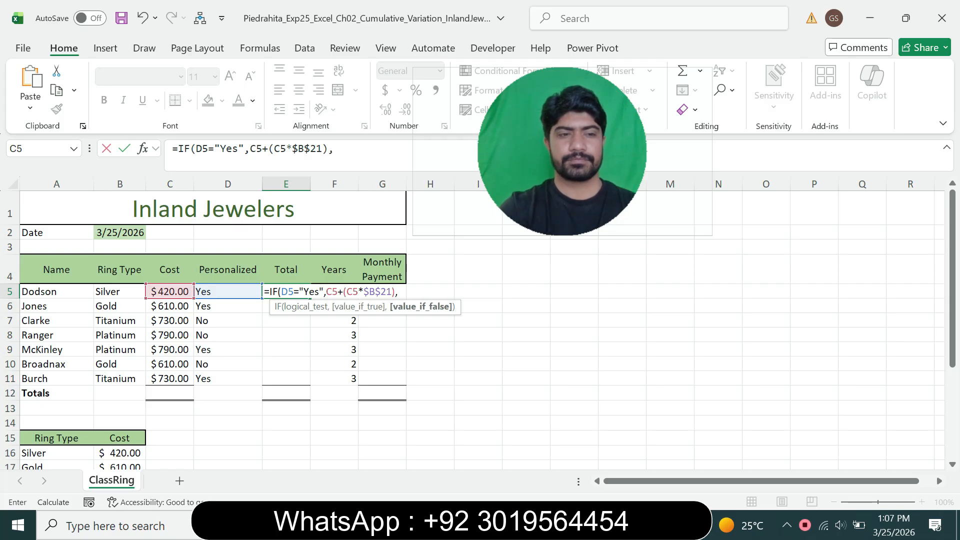
pyautogui.write('C5')
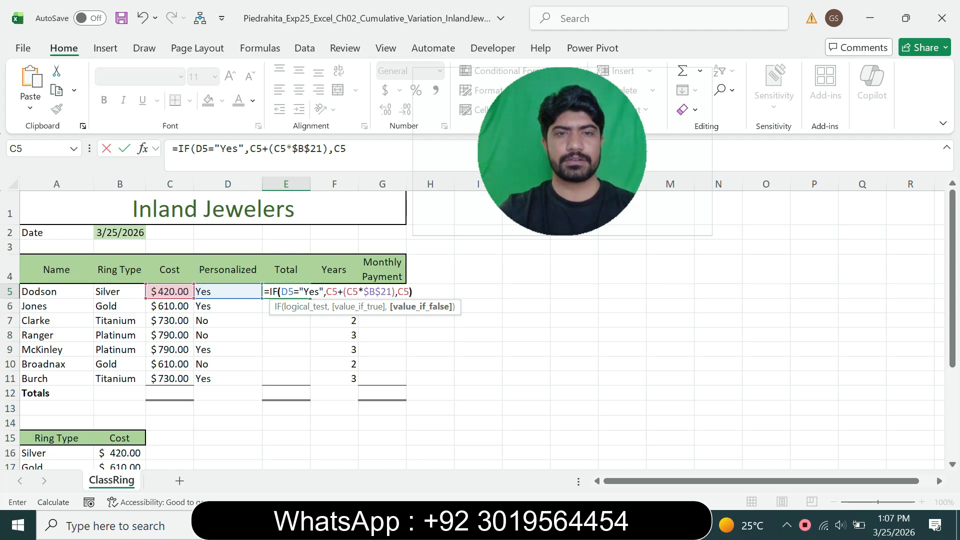
pyautogui.write(')')
pyautogui.press('Return')
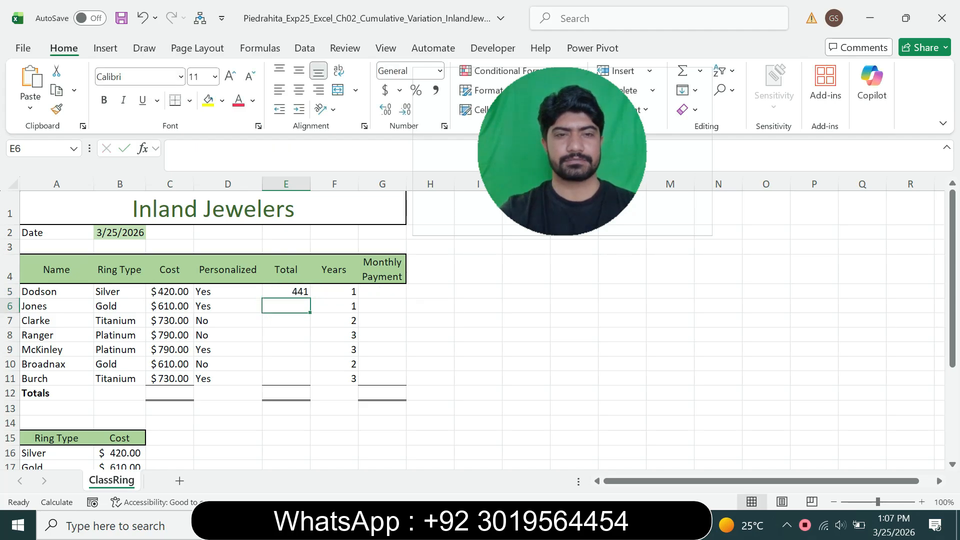
pyautogui.click(286, 291)
pyautogui.hotkey('alt', 'Tab')
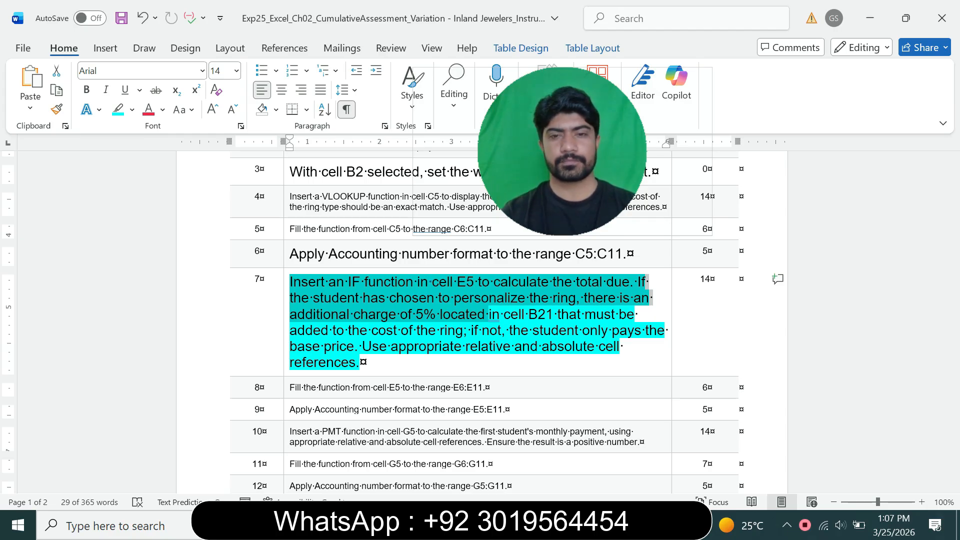
pyautogui.hotkey('alt', 'Tab')
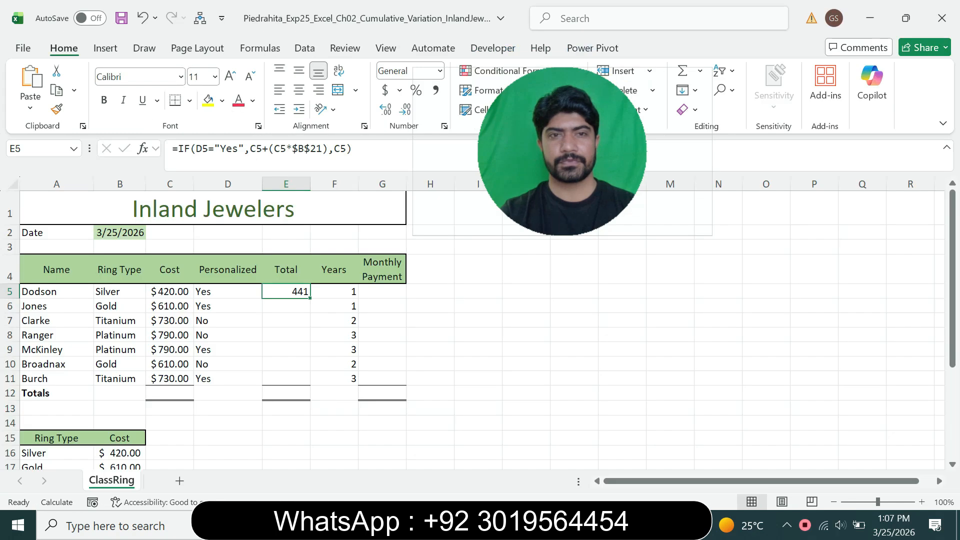
# Recheck the IF formula in E5, and return the step 7 instruction in Word to 9 pt with no highlight.
pyautogui.click(305, 149)
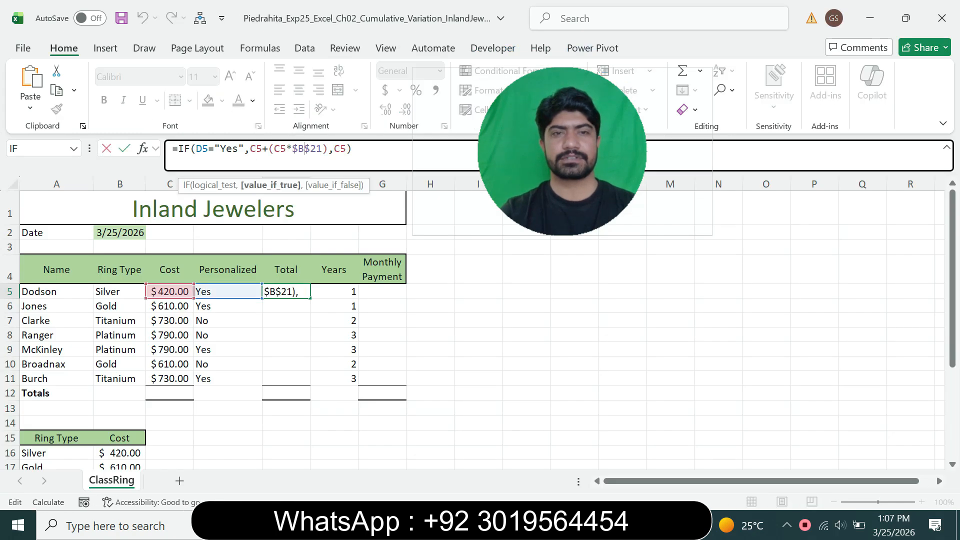
pyautogui.press('Return')
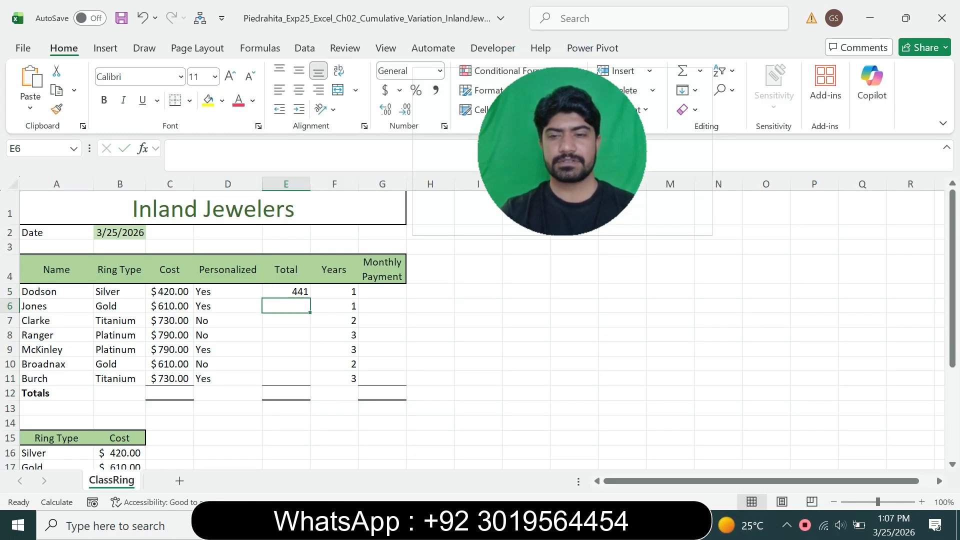
pyautogui.hotkey('alt', 'Tab')
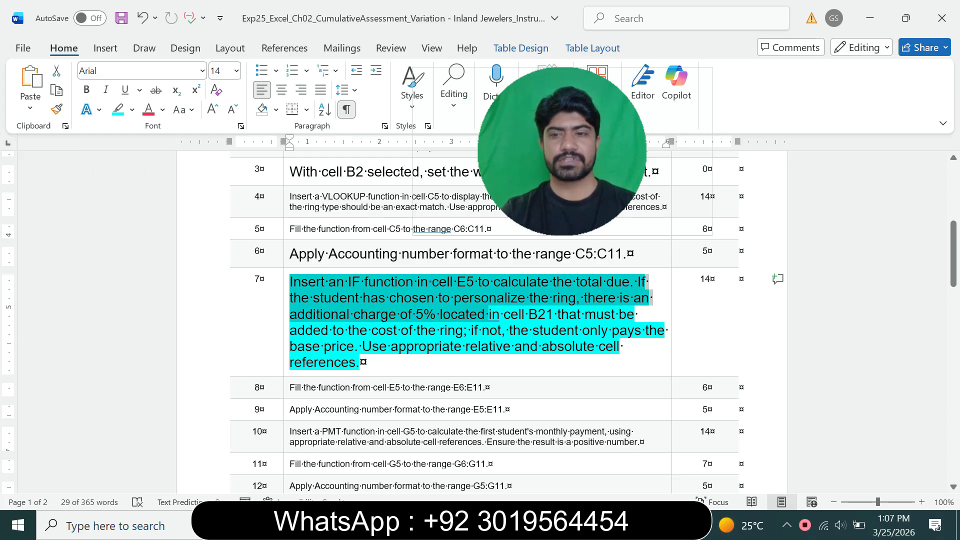
pyautogui.tripleClick(375, 330)
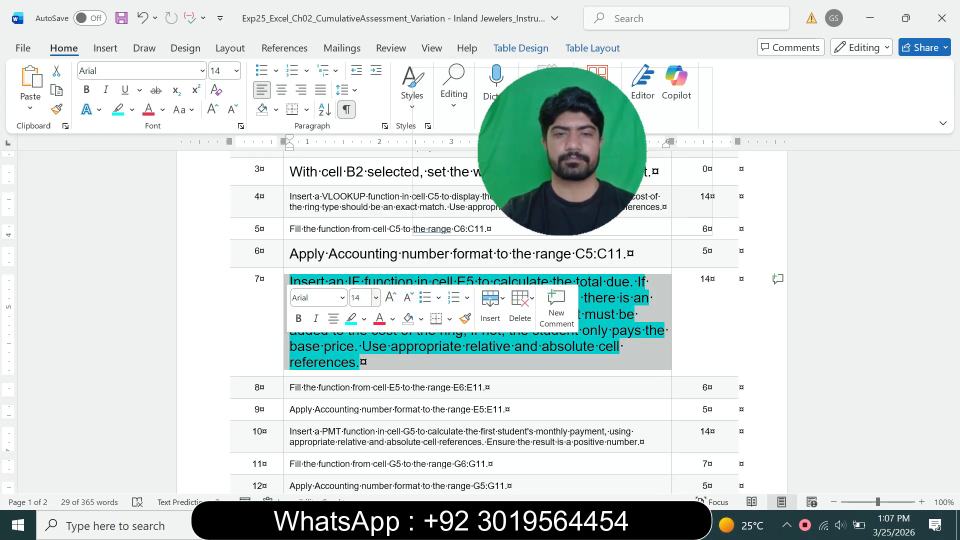
pyautogui.click(376, 297)
pyautogui.click(361, 29)
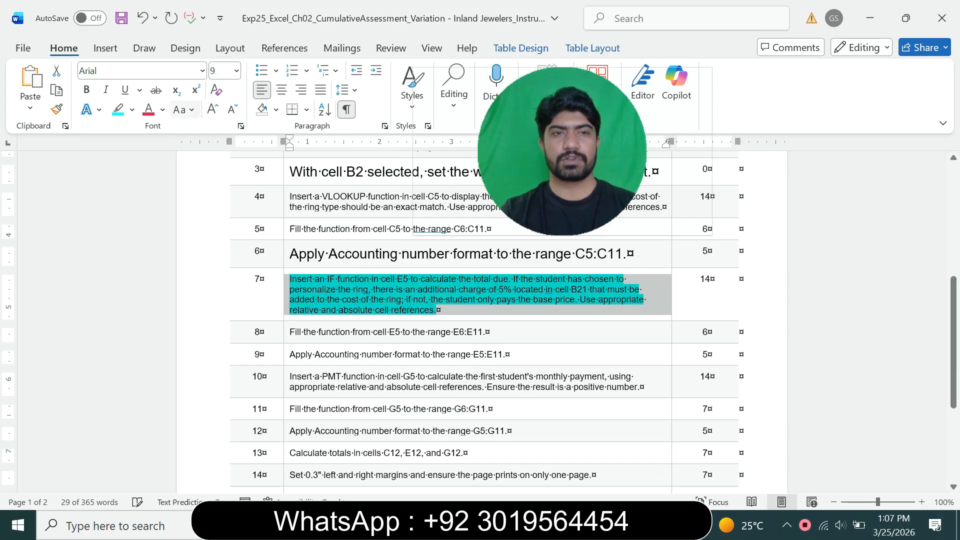
pyautogui.click(132, 109)
pyautogui.click(152, 230)
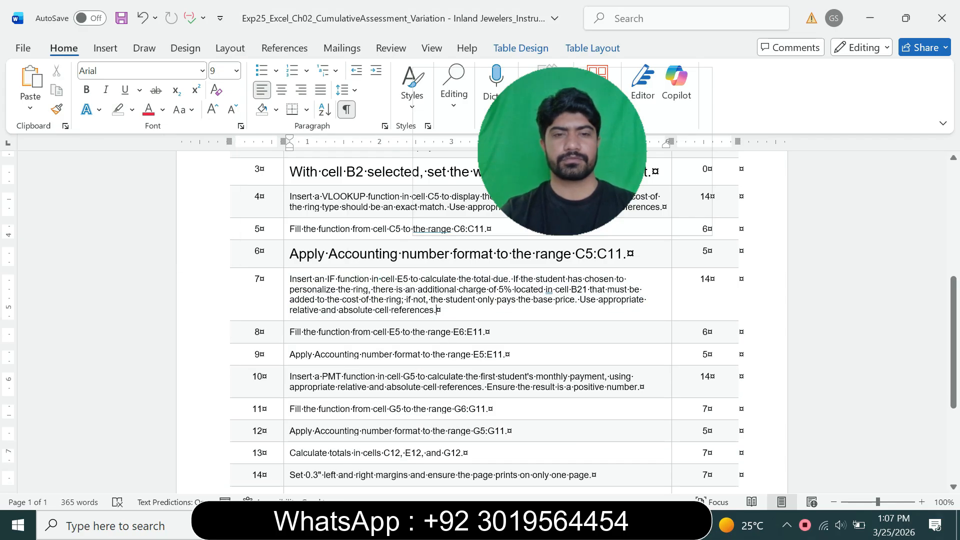
# Enlarge the step 8 instruction to 14 pt and highlight it in turquoise.
pyautogui.tripleClick(376, 333)
pyautogui.click(373, 294)
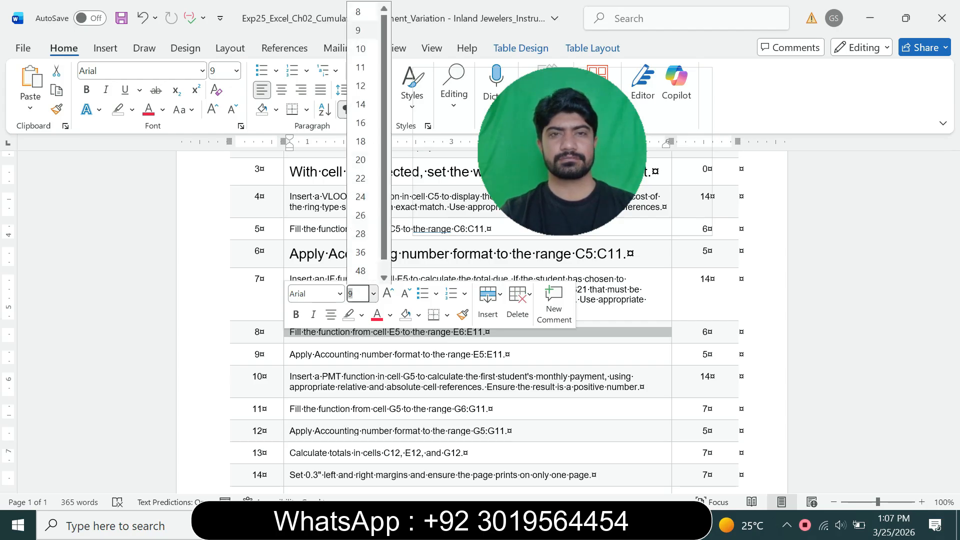
pyautogui.click(360, 100)
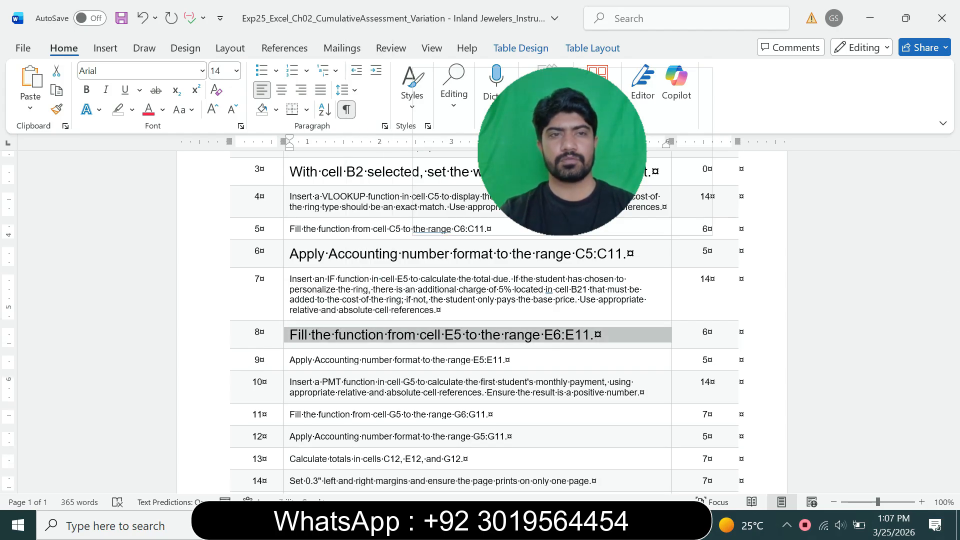
pyautogui.click(132, 109)
pyautogui.click(166, 162)
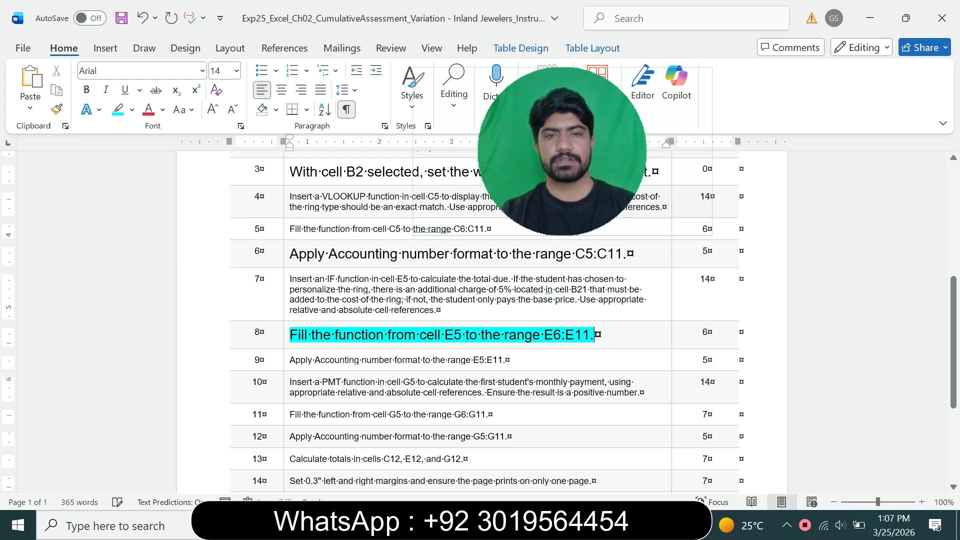
pyautogui.scroll(-1, 479, 322)
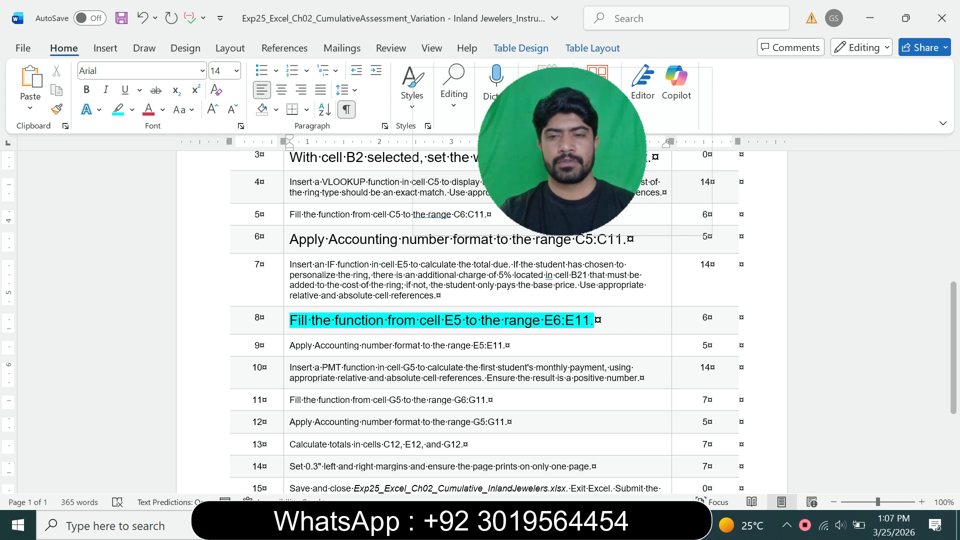
# Switch to Excel and fill the IF function from cell E5 down to the range E6:E11.
pyautogui.hotkey('alt', 'Tab')
pyautogui.click(286, 292)
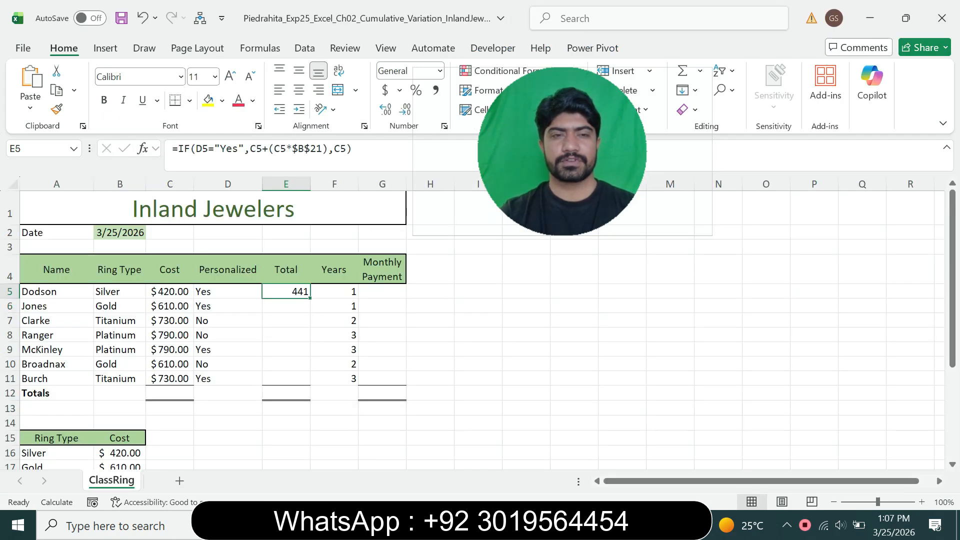
pyautogui.moveTo(310, 298); pyautogui.dragTo(310, 384)
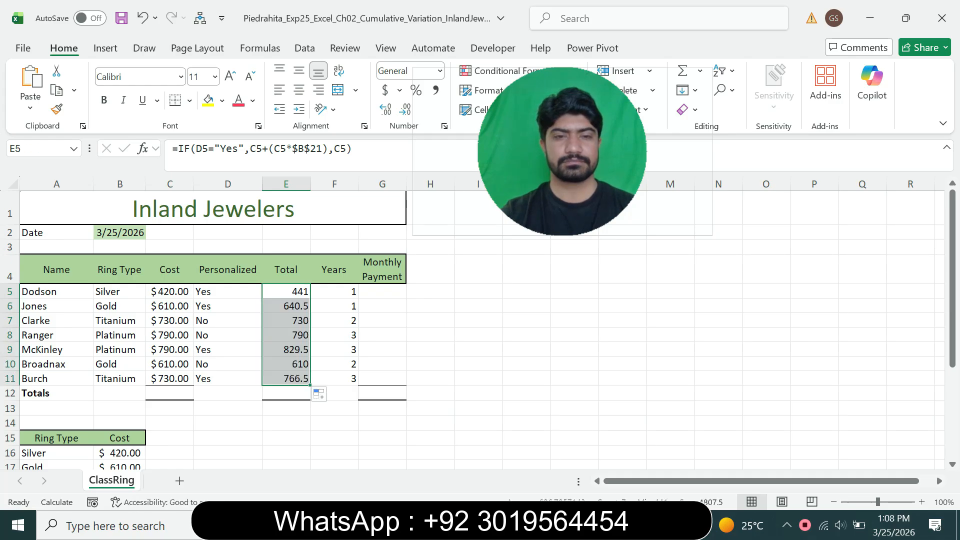
pyautogui.click(295, 378)
# Switch to Word and return the step 8 instruction to 9 pt with no highlight.
pyautogui.hotkey('alt', 'Tab')
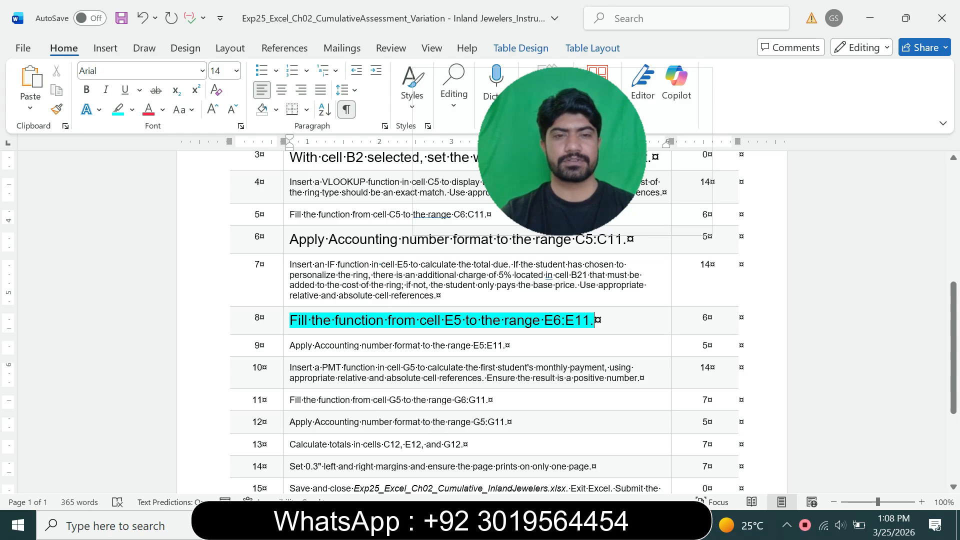
pyautogui.tripleClick(594, 320)
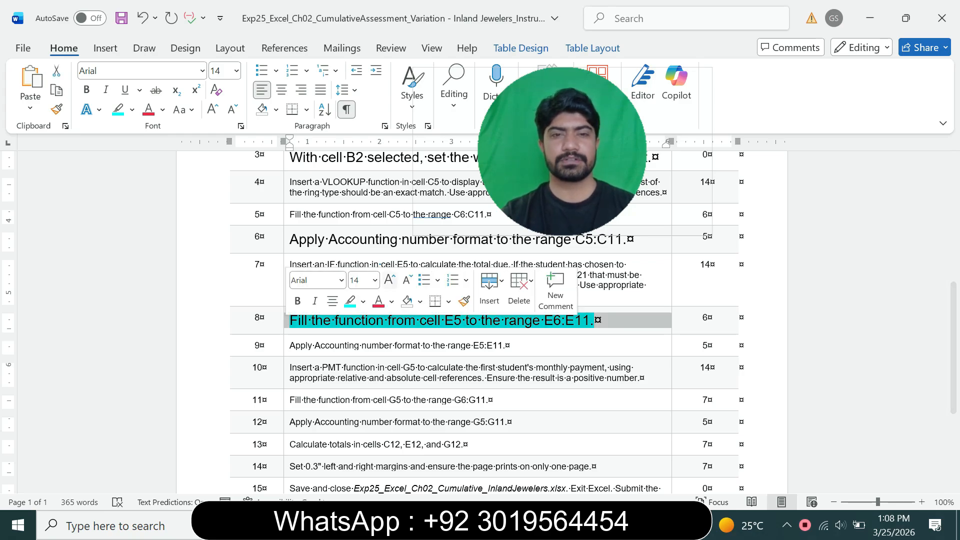
pyautogui.click(375, 280)
pyautogui.click(359, 29)
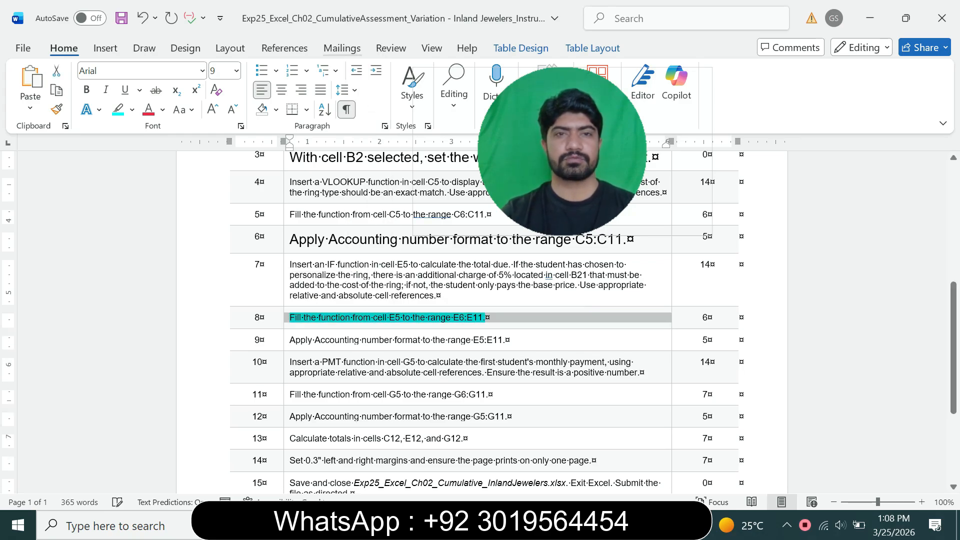
pyautogui.click(132, 109)
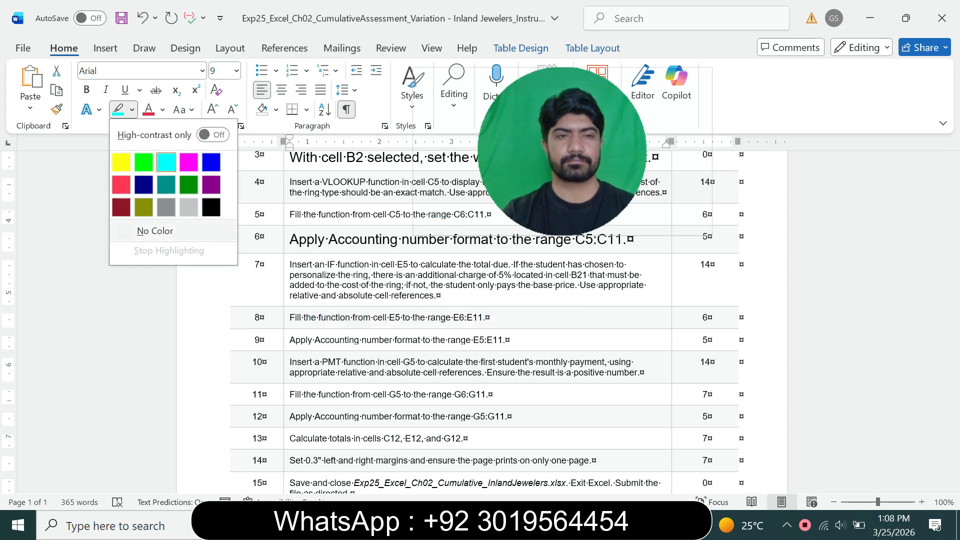
pyautogui.click(131, 230)
pyautogui.click(485, 318)
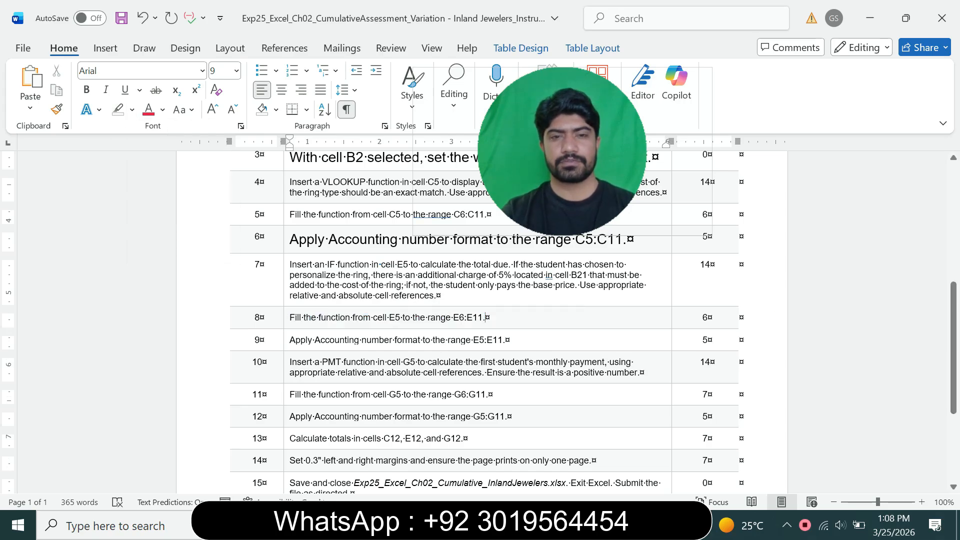
# Enlarge the step 9 instruction to 14 pt and highlight it in turquoise.
pyautogui.click(287, 339)
pyautogui.click(377, 294)
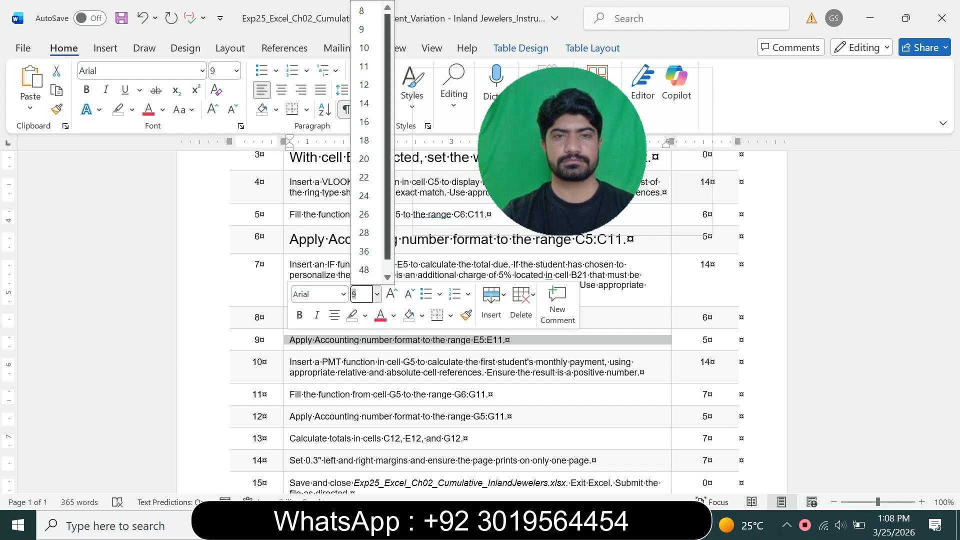
pyautogui.click(364, 103)
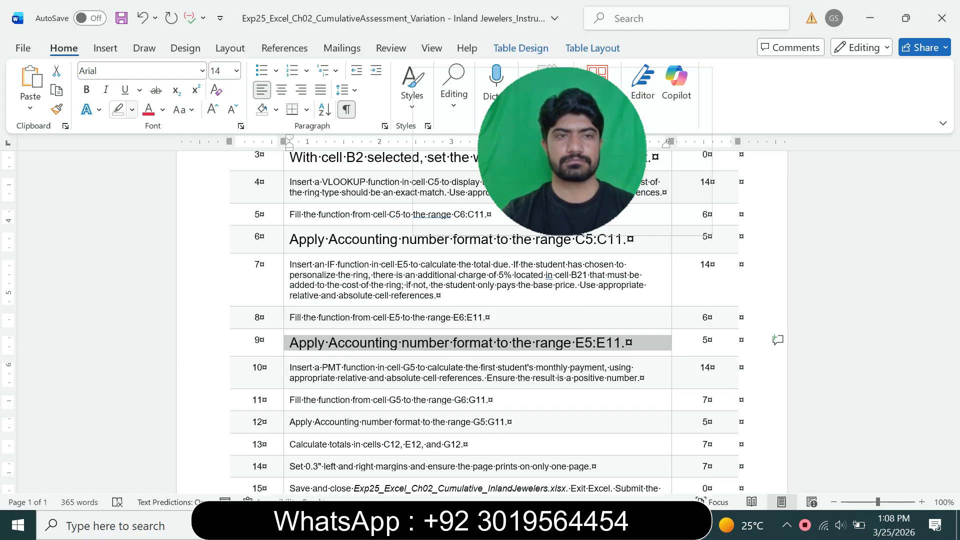
pyautogui.click(131, 110)
pyautogui.click(166, 162)
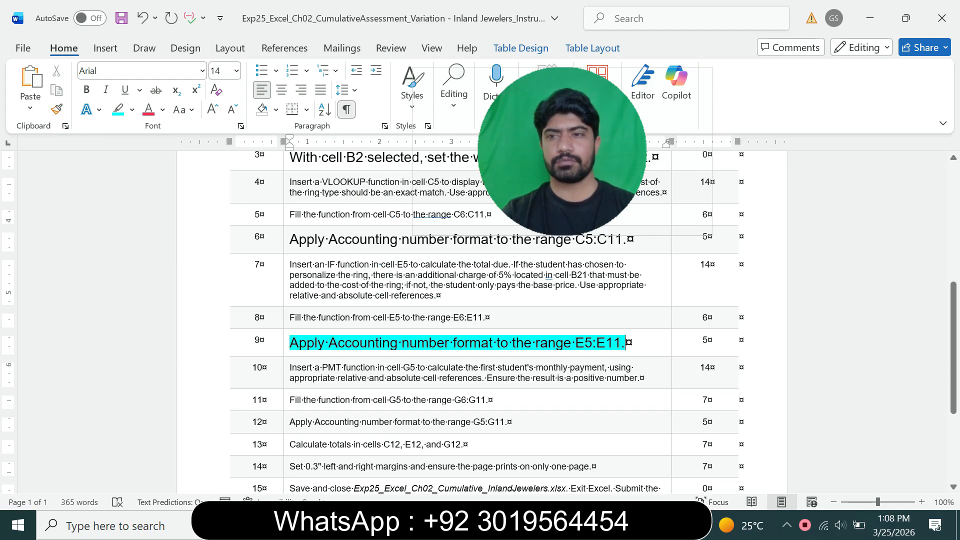
pyautogui.scroll(-1, 480, 320)
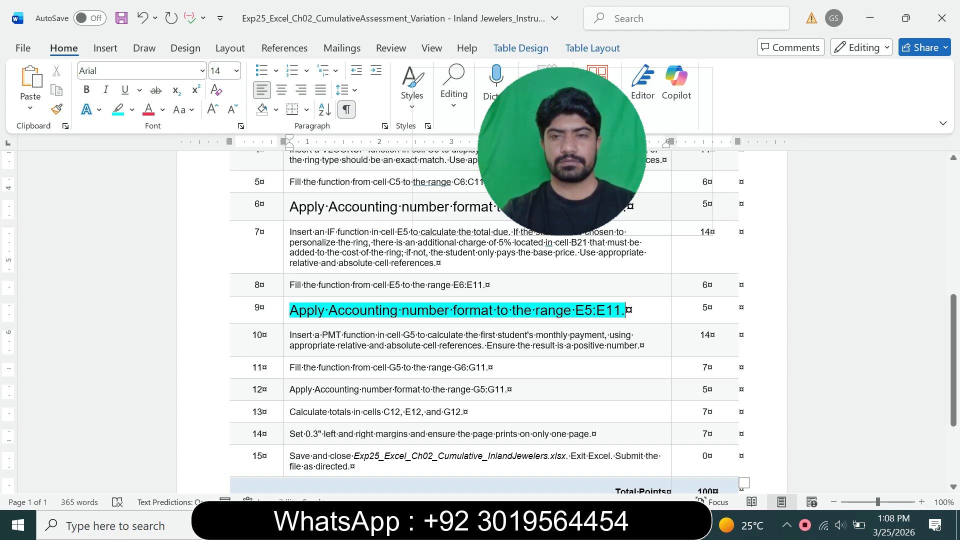
# Copy the E5:E11 reference from step 9 to select that range in Excel, and apply the Accounting number format to it.
pyautogui.moveTo(575, 310); pyautogui.dragTo(621, 310)
pyautogui.hotkey('ctrl', 'c')
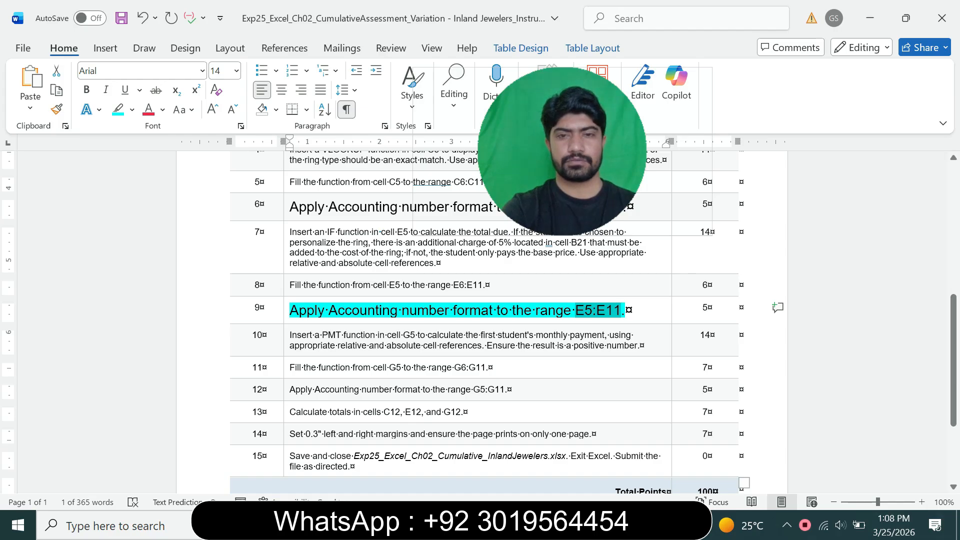
pyautogui.hotkey('alt', 'Tab')
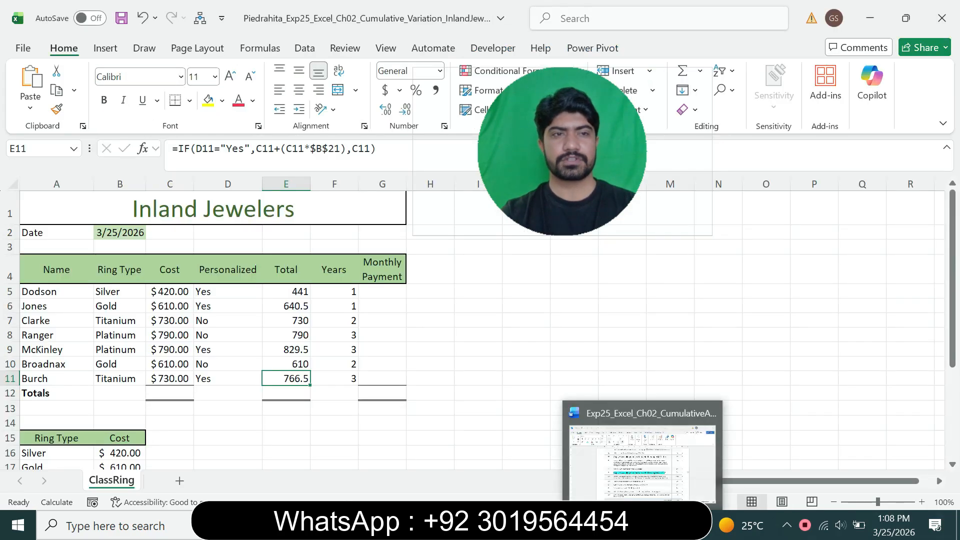
pyautogui.click(42, 149)
pyautogui.hotkey('ctrl', 'v')
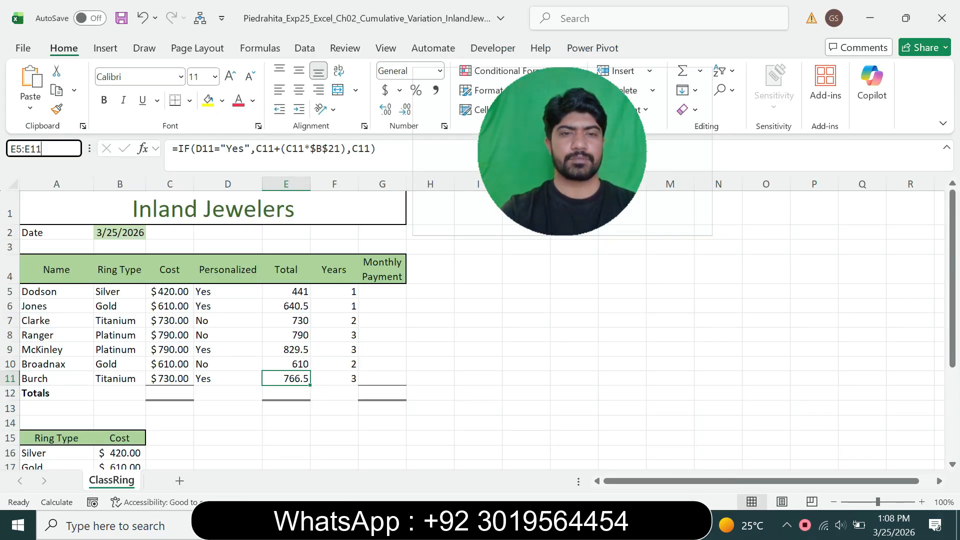
pyautogui.press('Return')
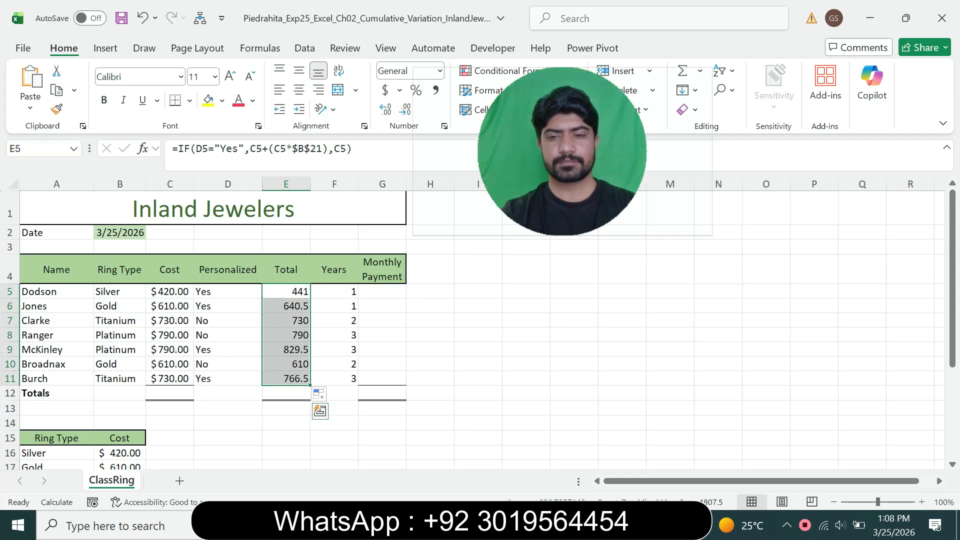
pyautogui.hotkey('alt', 'Tab')
pyautogui.moveTo(330, 310); pyautogui.dragTo(513, 311)
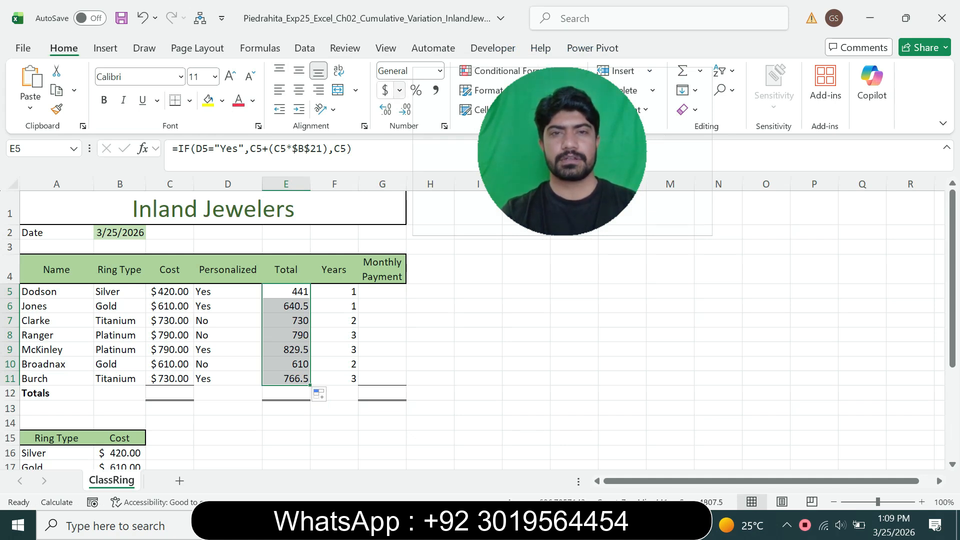
pyautogui.click(400, 90)
pyautogui.click(453, 111)
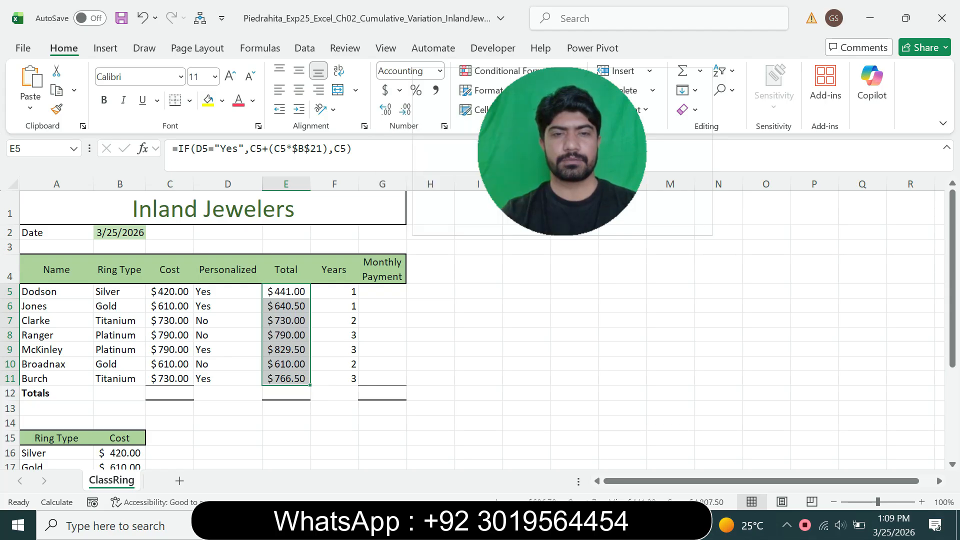
pyautogui.click(334, 349)
# Switch to Word and return the step 9 instruction to 9 pt with no highlight.
pyautogui.hotkey('alt', 'Tab')
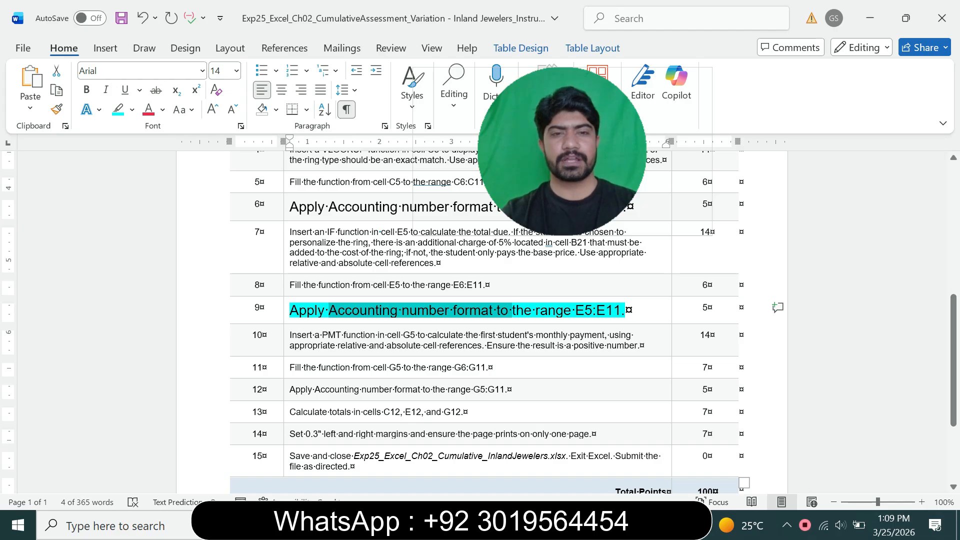
pyautogui.click(287, 310)
pyautogui.click(379, 273)
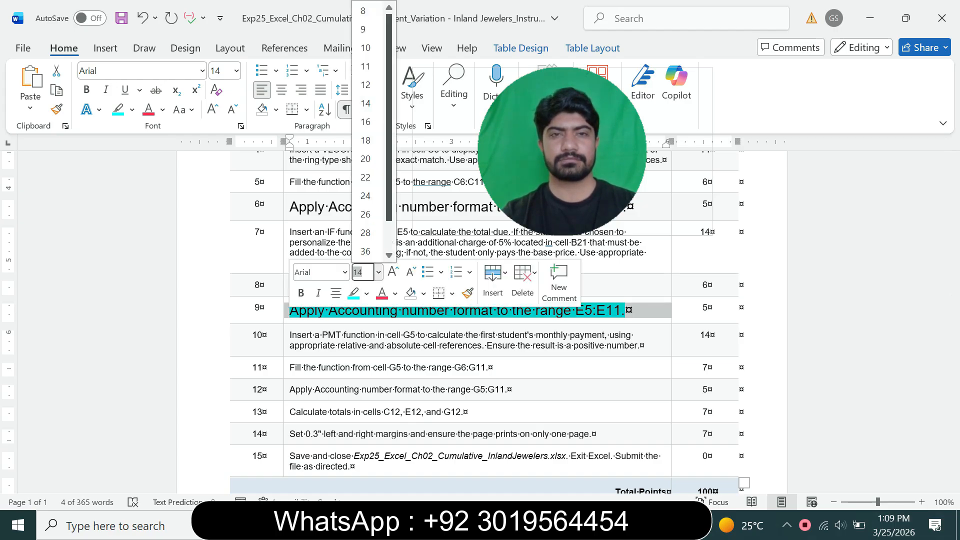
pyautogui.click(364, 29)
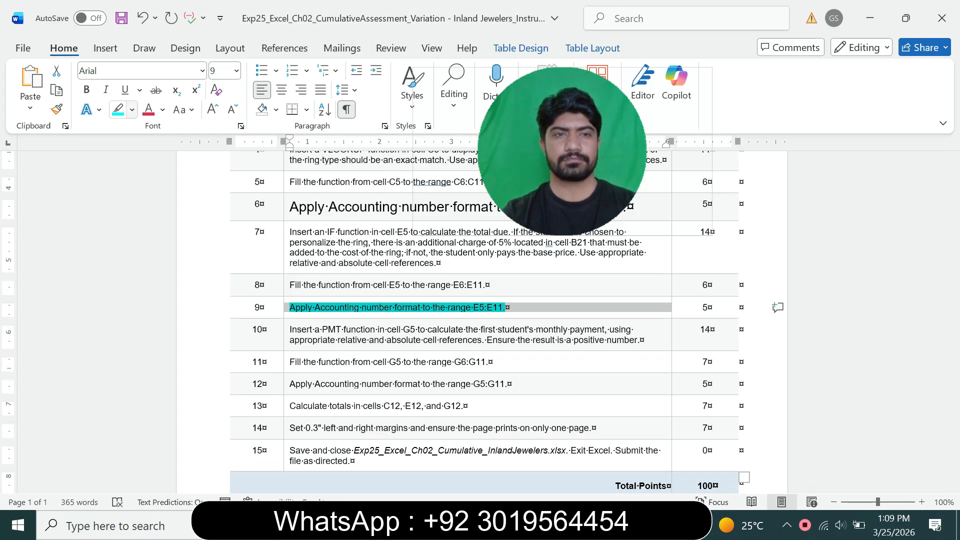
pyautogui.click(132, 109)
pyautogui.click(153, 230)
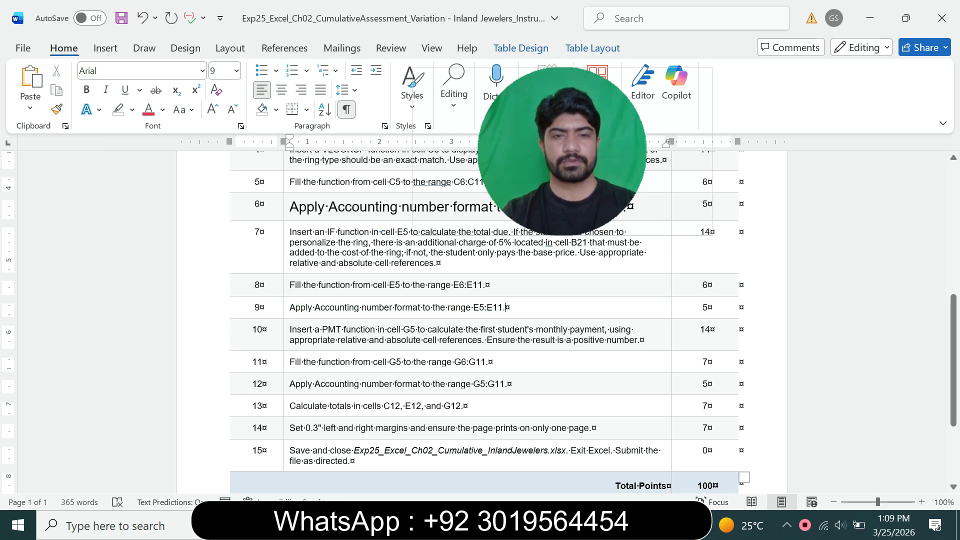
# Highlight the instructions for steps 10 through 15 in turquoise and look over the instruction table from the document's start.
pyautogui.moveTo(287, 332); pyautogui.dragTo(287, 455)
pyautogui.click(546, 435)
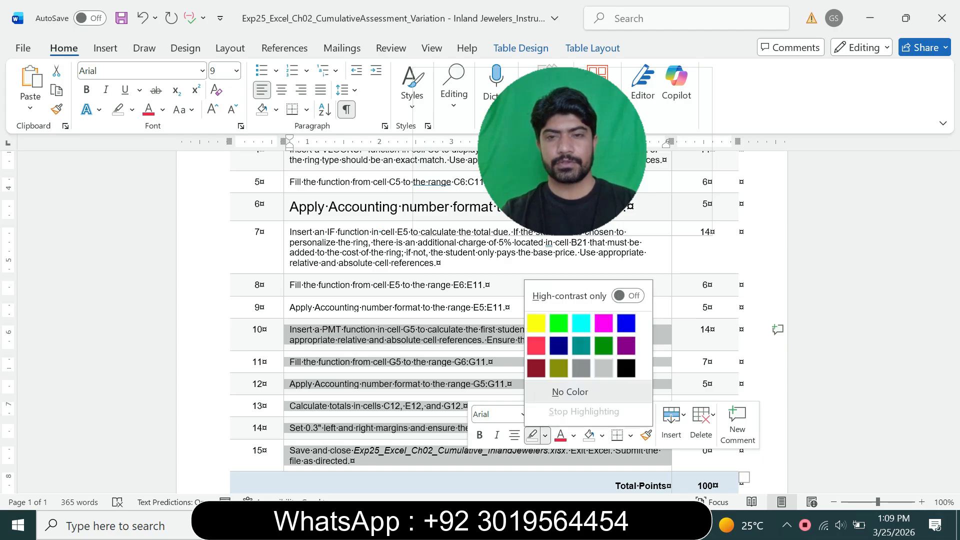
pyautogui.click(593, 323)
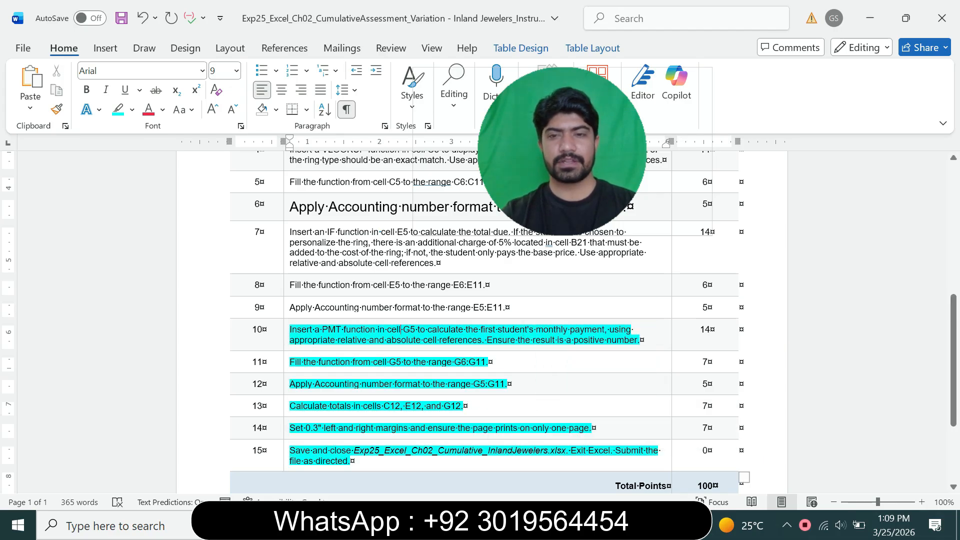
pyautogui.hotkey('ctrl', 'Home')
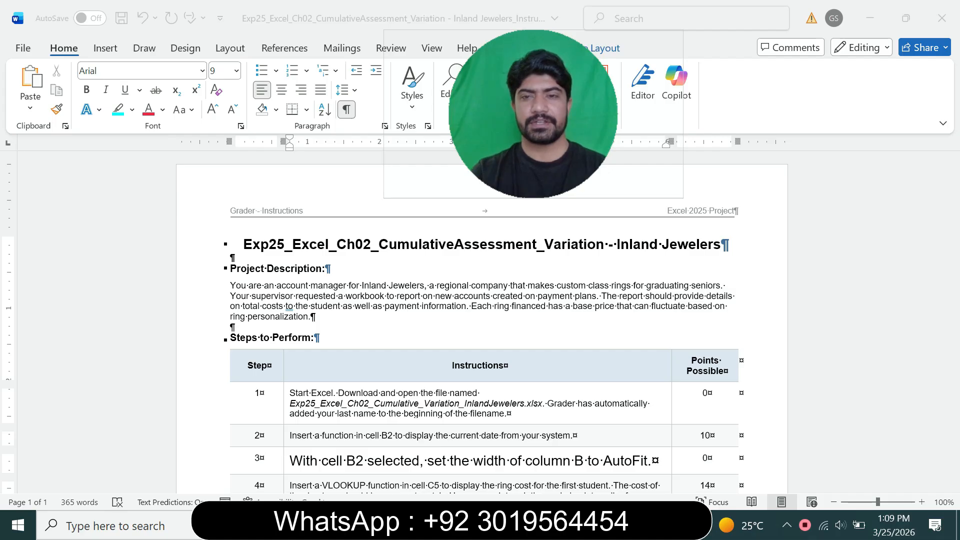
pyautogui.scroll(-10, 480, 321)
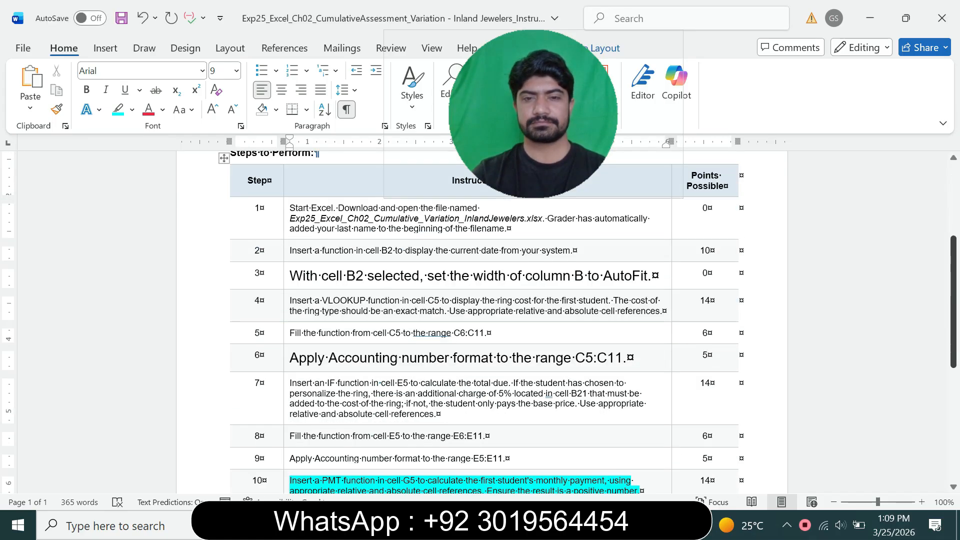
pyautogui.scroll(10, 480, 320)
pyautogui.scroll(-10, 480, 320)
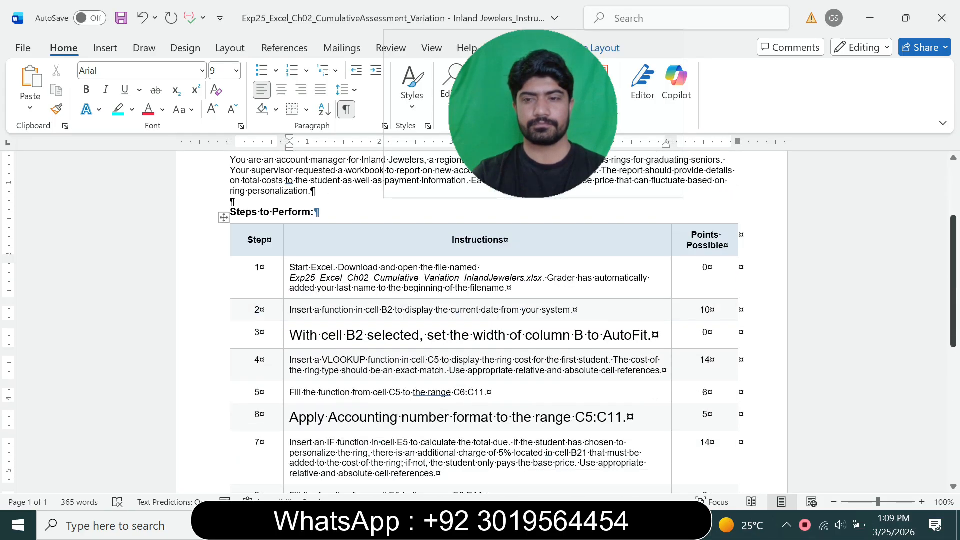
pyautogui.scroll(10, 480, 320)
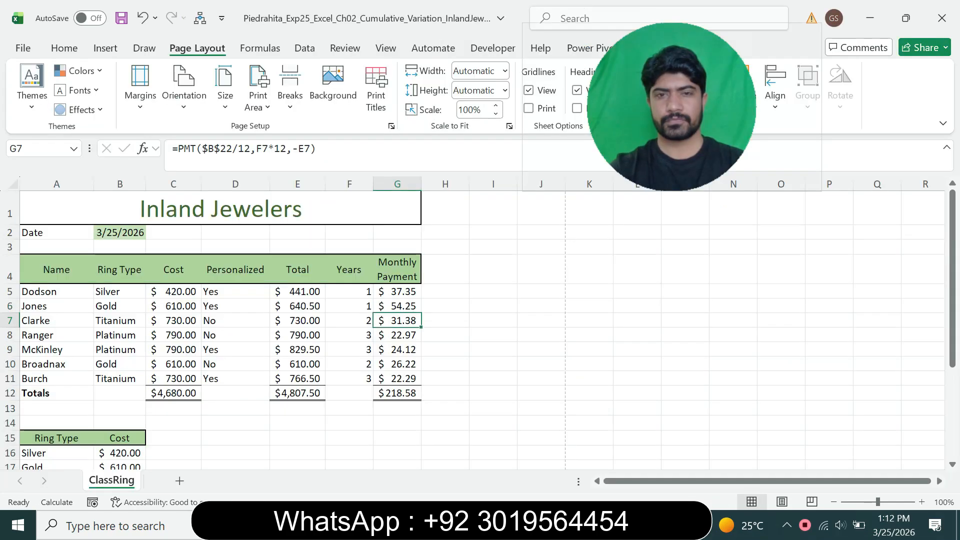
# Deselect the payment cell in Excel, check the closing instructions in Word, and return to the workbook.
pyautogui.click(493, 320)
pyautogui.hotkey('alt', 'Tab')
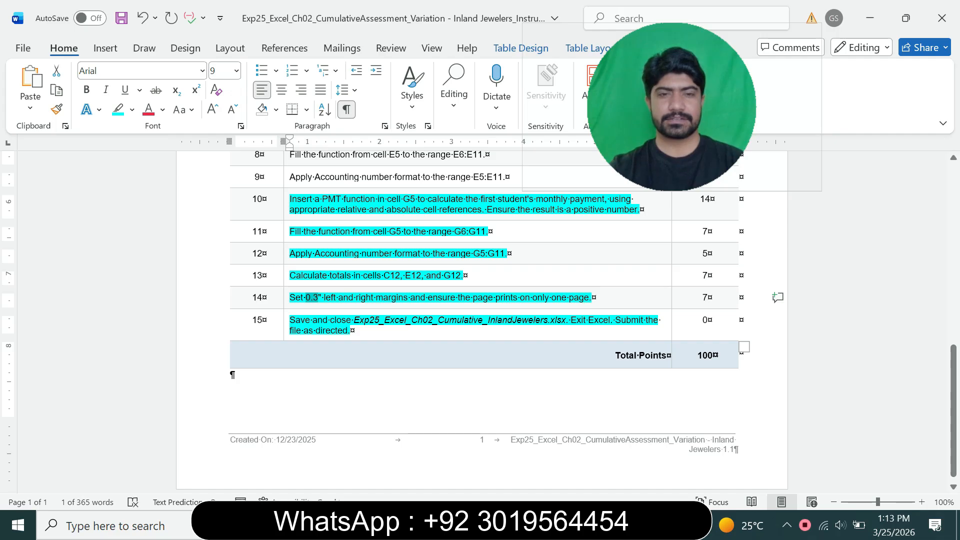
pyautogui.hotkey('alt', 'Tab')
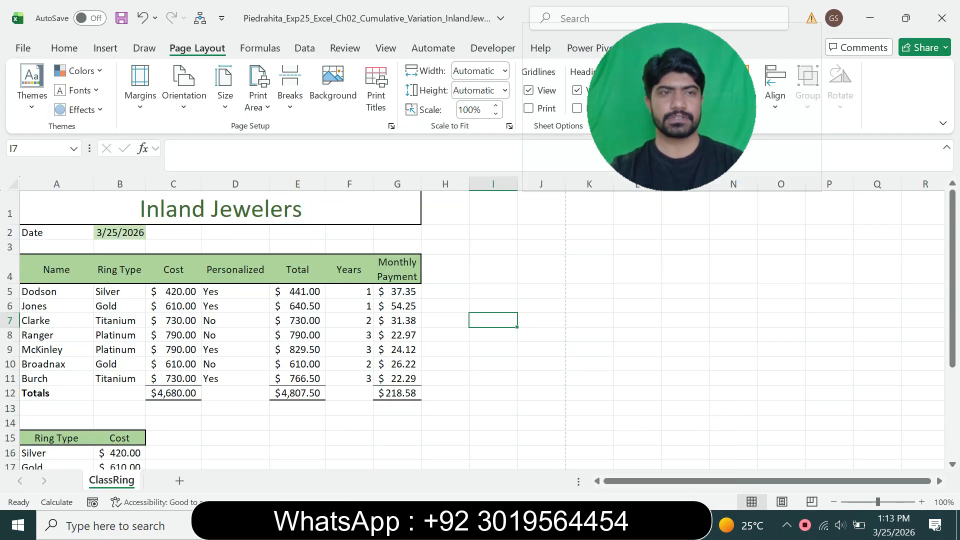
# Save the workbook under its existing file name in the student's surname folder on the Desktop, and close it.
pyautogui.hotkey('alt', 'f')
pyautogui.press('a')
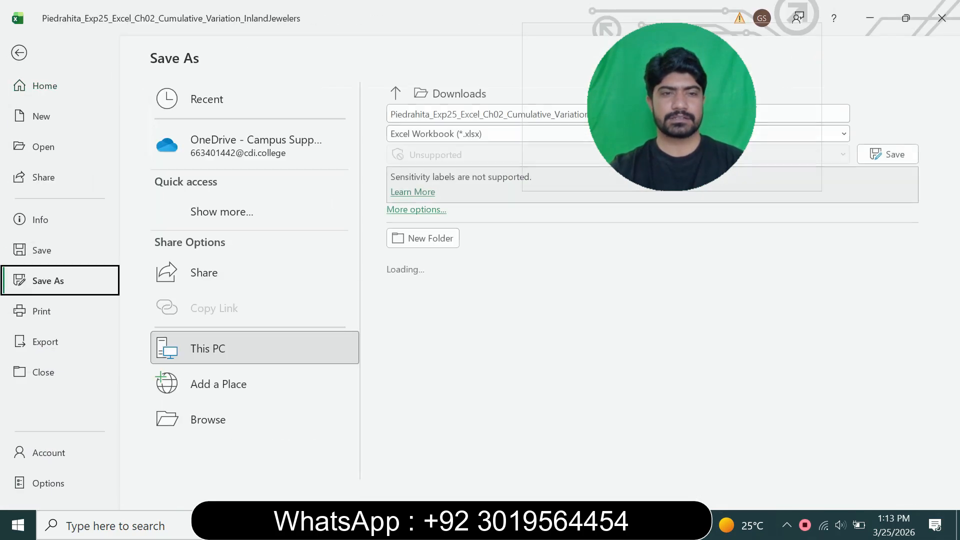
pyautogui.press('o')
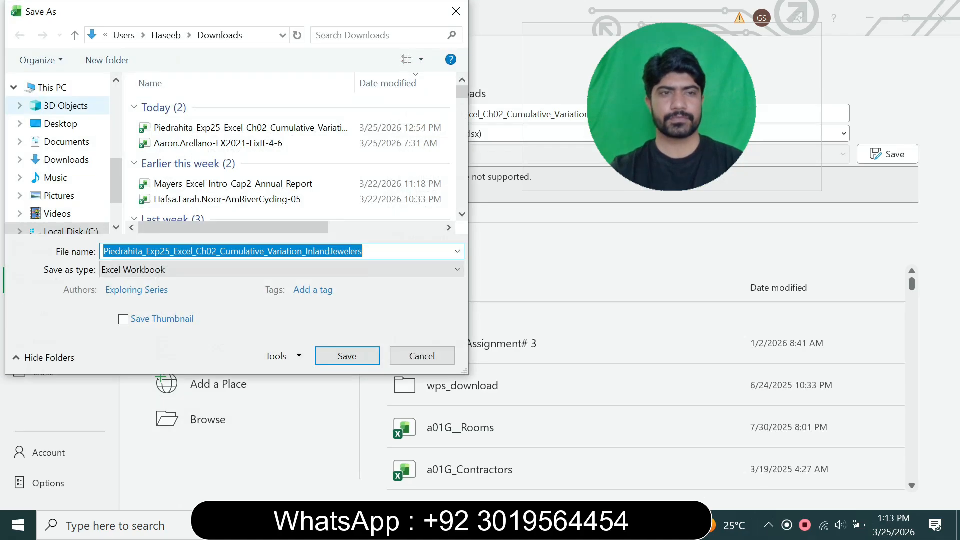
pyautogui.click(60, 124)
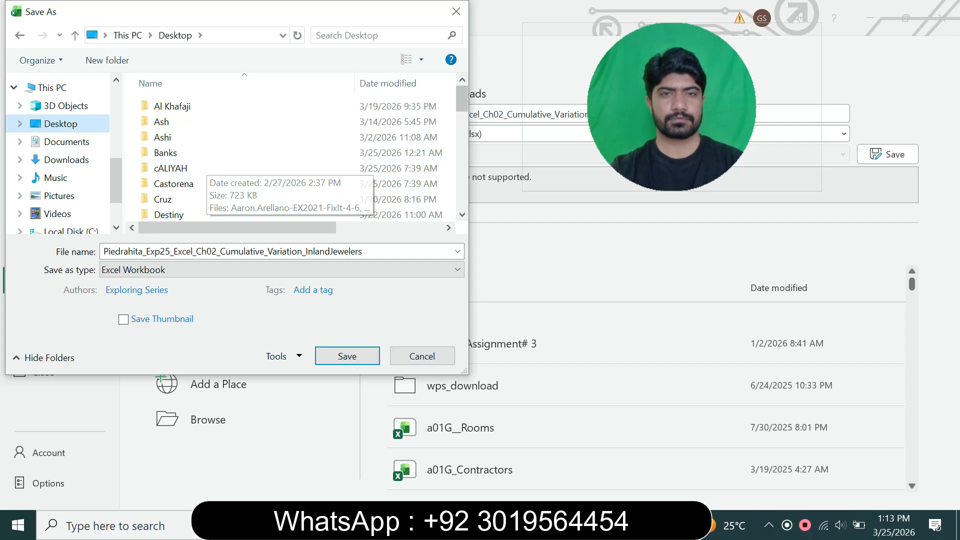
pyautogui.scroll(-4, 295, 150)
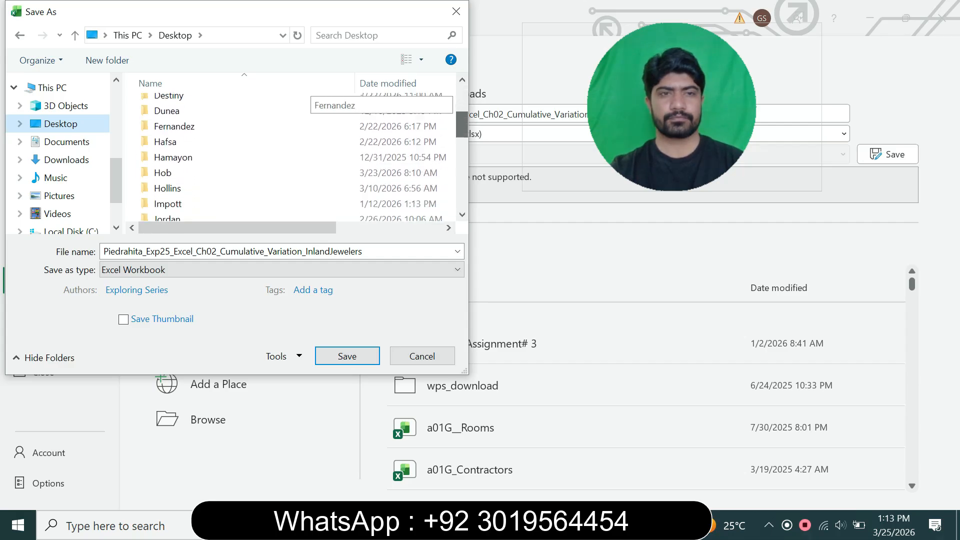
pyautogui.scroll(-3, 295, 171)
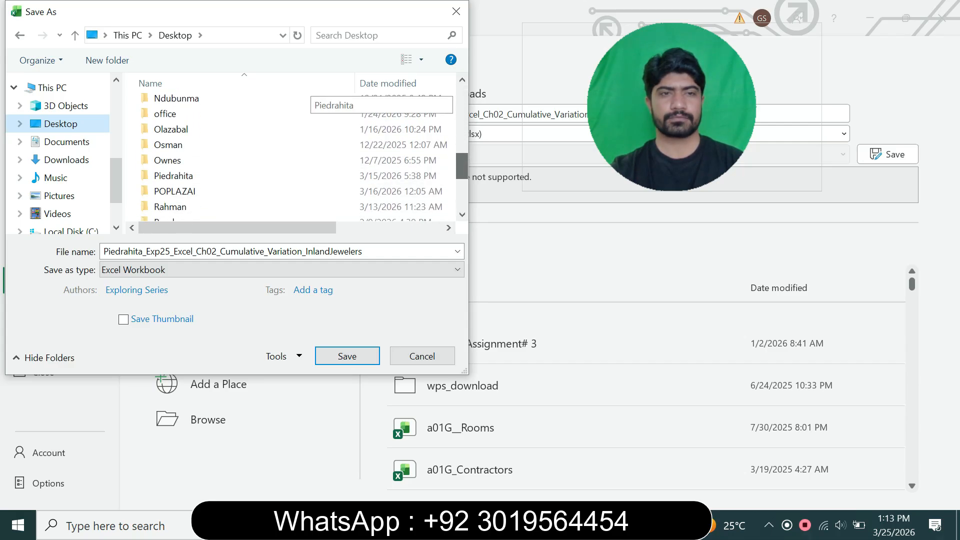
pyautogui.doubleClick(295, 171)
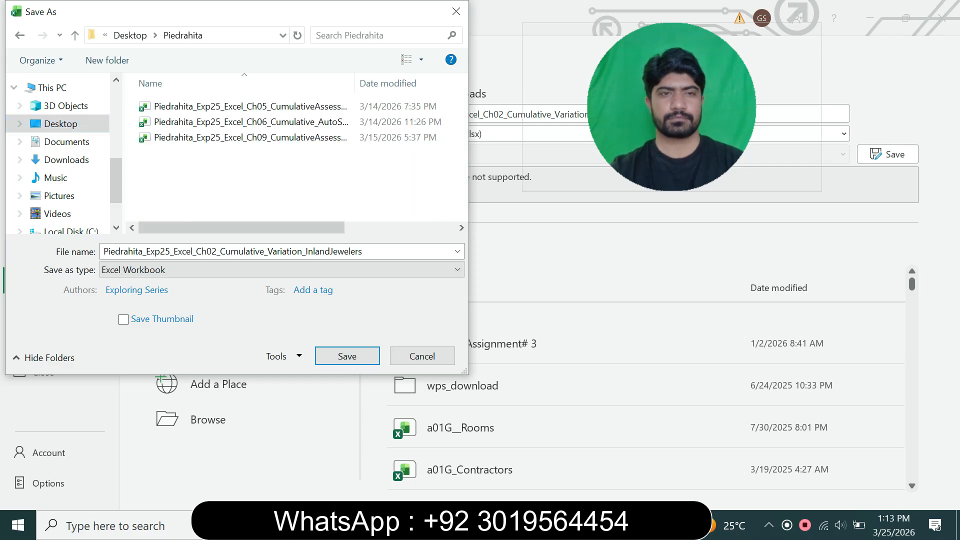
pyautogui.press('Return')
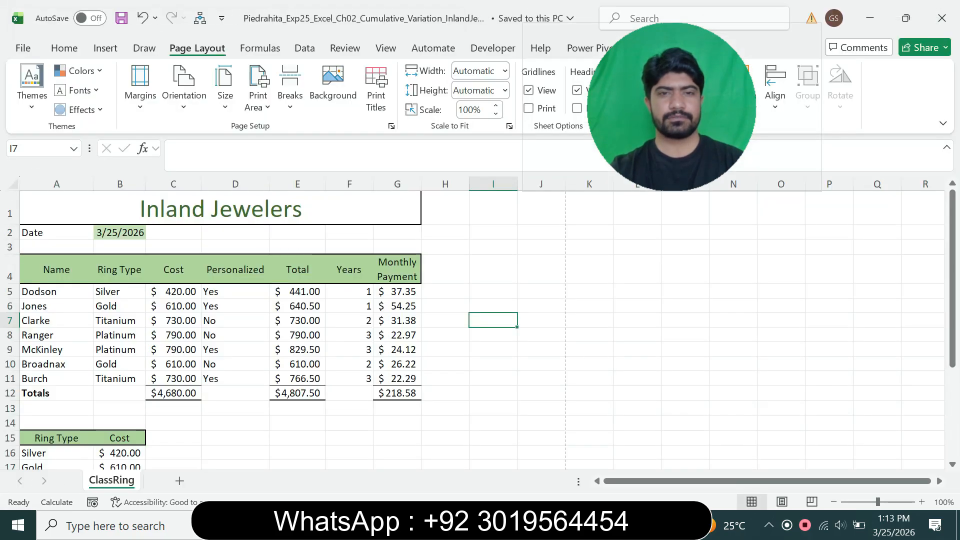
pyautogui.click(942, 18)
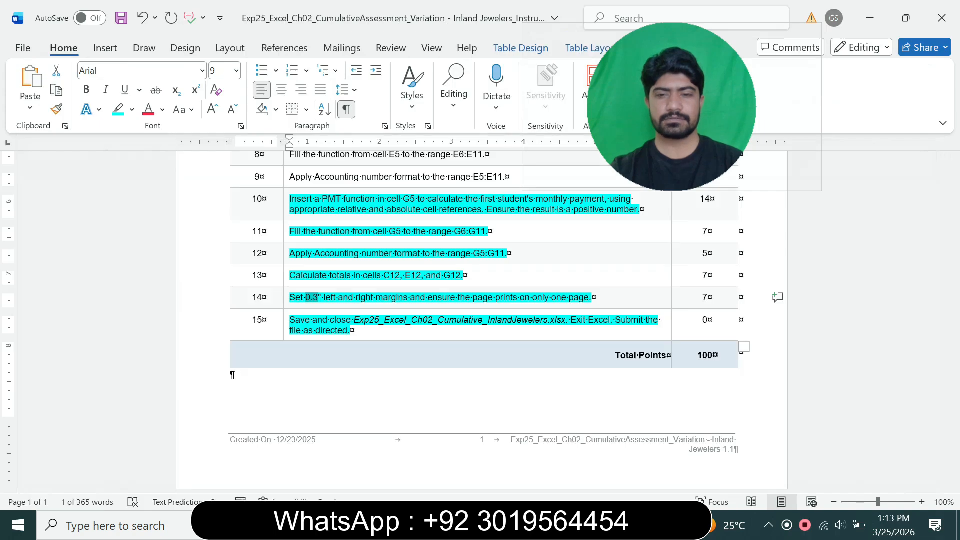
# Switch to the Assignments page in Chrome and start Excel Chapter 2: Grader Cumulative Variation - Inland Jewelers in a maximized window.
pyautogui.moveTo(534, 526)
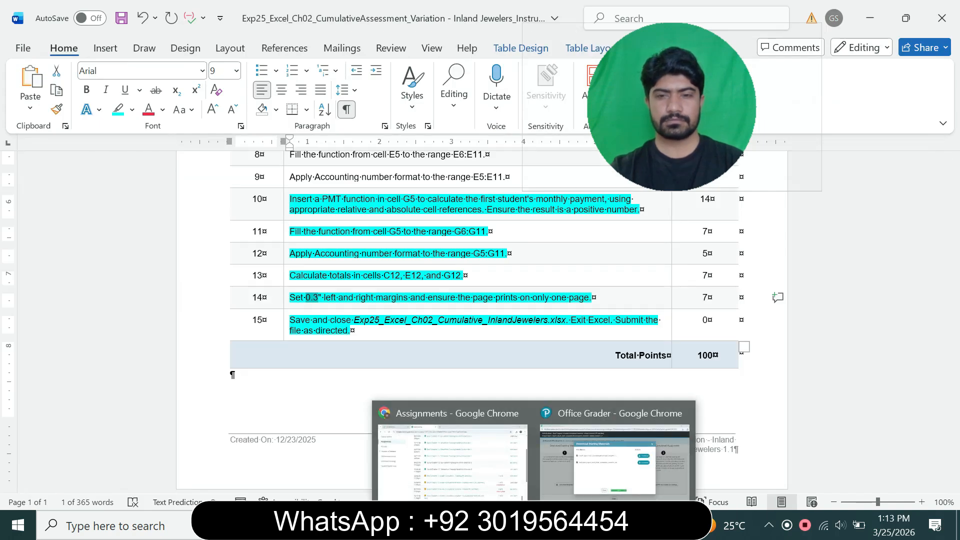
pyautogui.moveTo(683, 413)
pyautogui.click(450, 451)
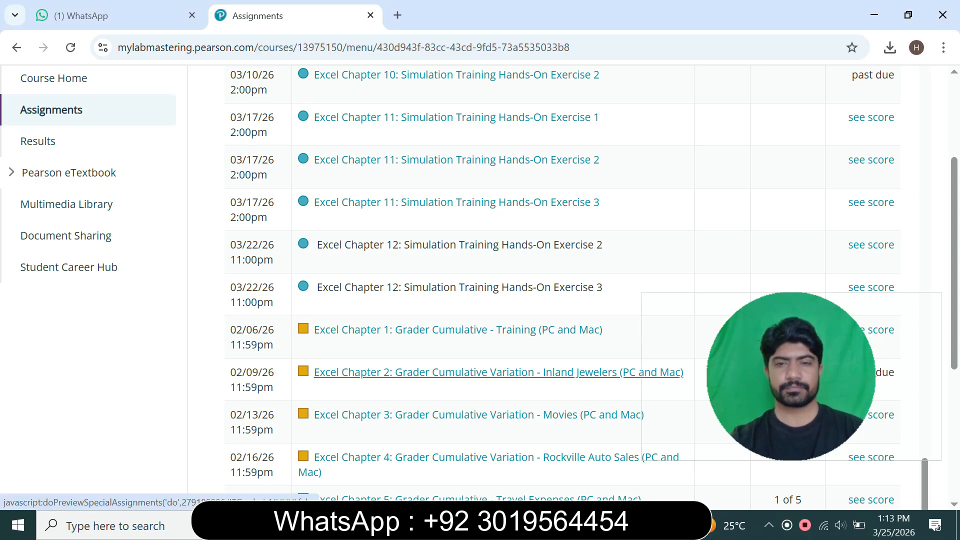
pyautogui.click(499, 372)
pyautogui.click(824, 12)
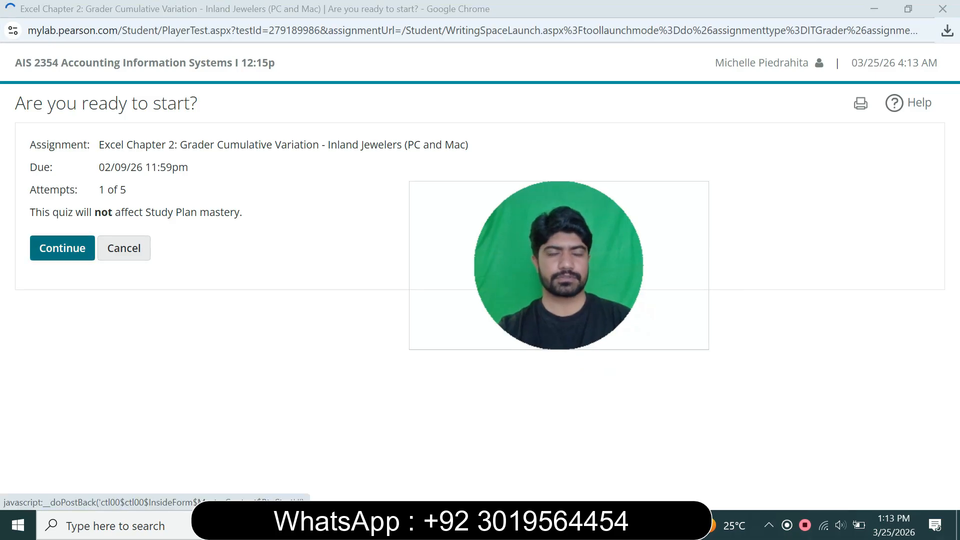
pyautogui.click(62, 248)
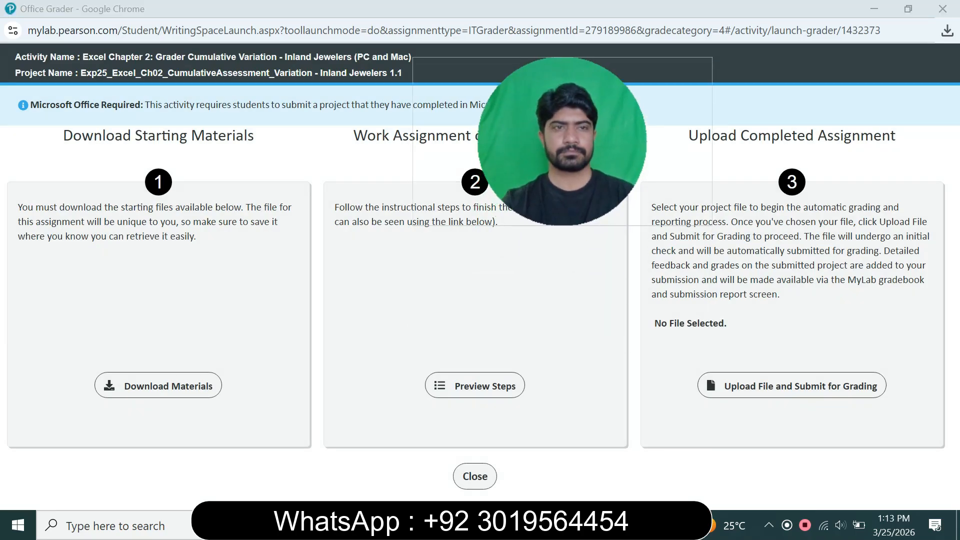
# Upload the completed Exp25_Excel_Ch02_Cumulative_Variation_InlandJewelers workbook from the student's Desktop folder and submit it for grading.
pyautogui.click(792, 385)
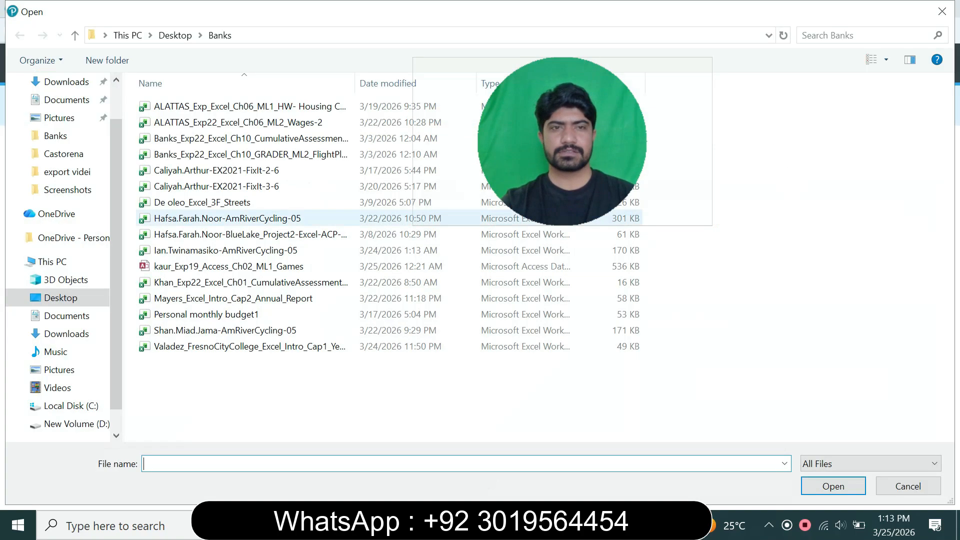
pyautogui.click(61, 297)
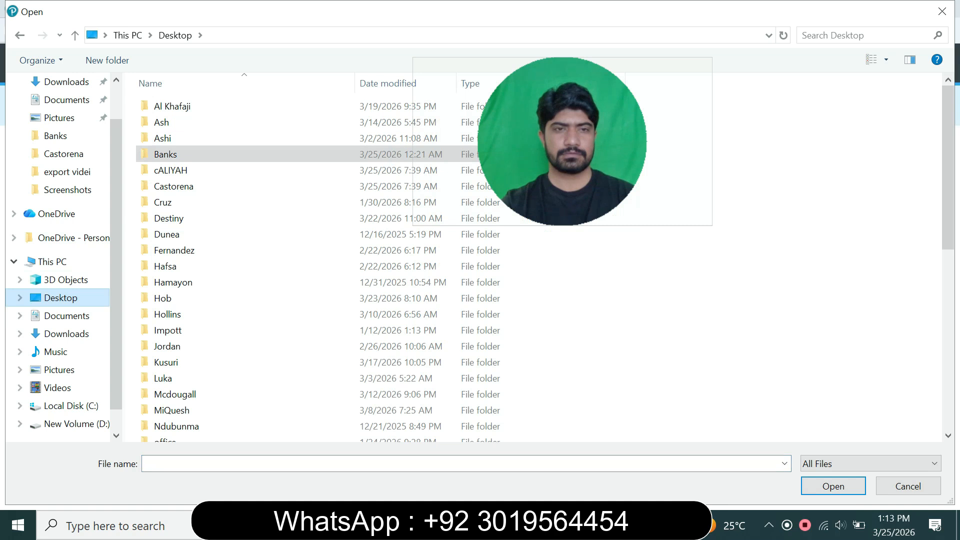
pyautogui.moveTo(948, 168); pyautogui.dragTo(948, 246)
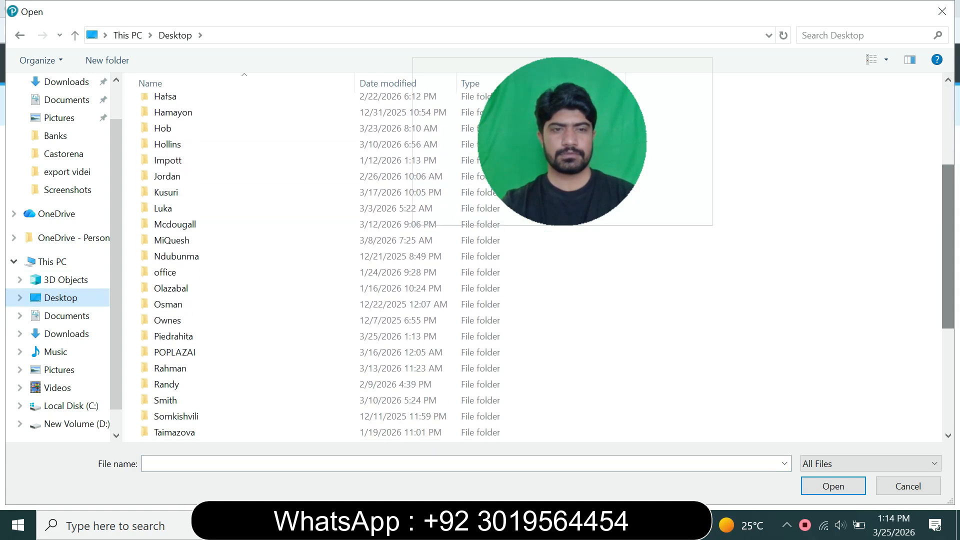
pyautogui.doubleClick(174, 339)
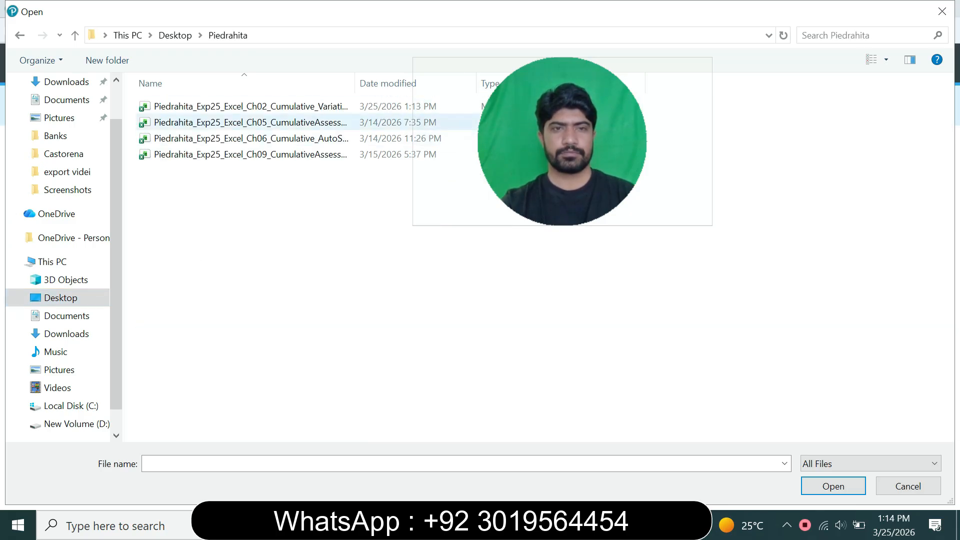
pyautogui.click(250, 106)
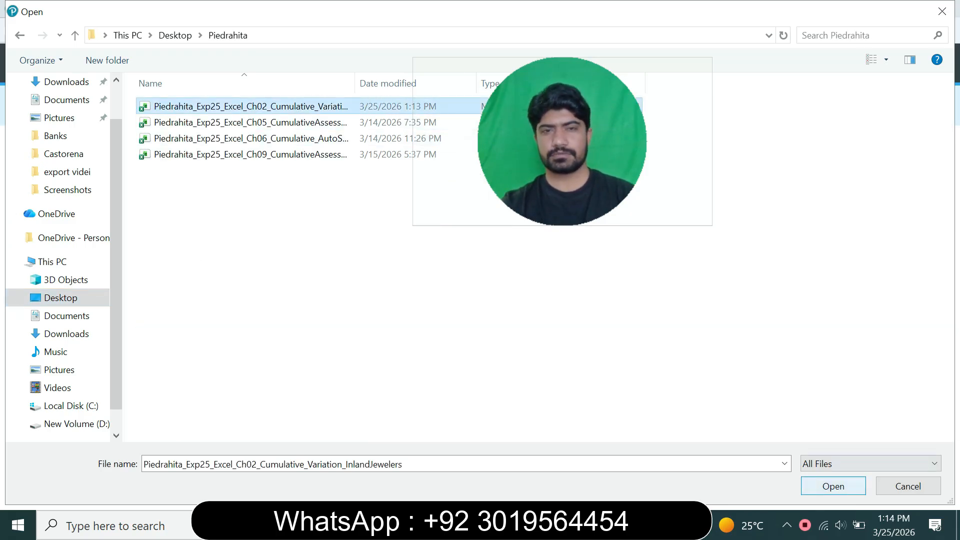
pyautogui.press('Return')
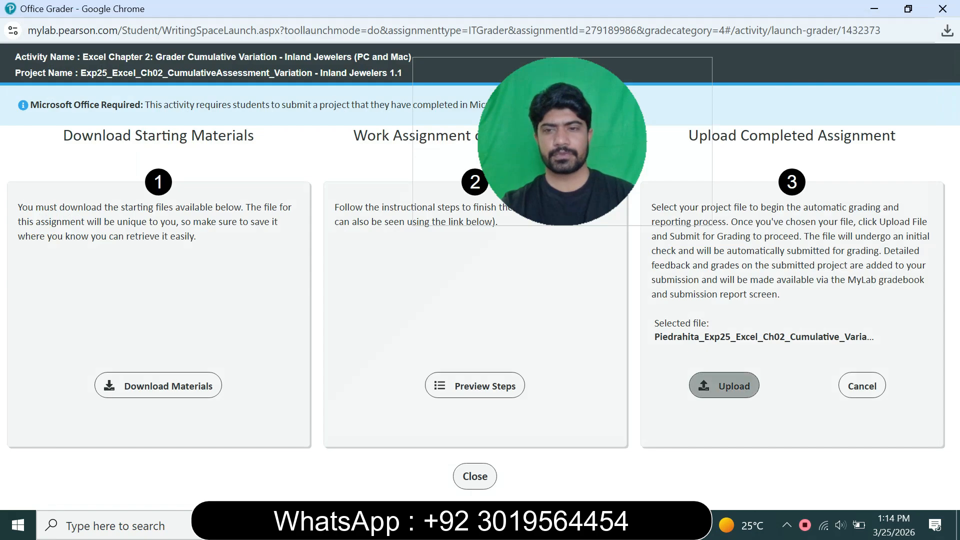
pyautogui.click(724, 385)
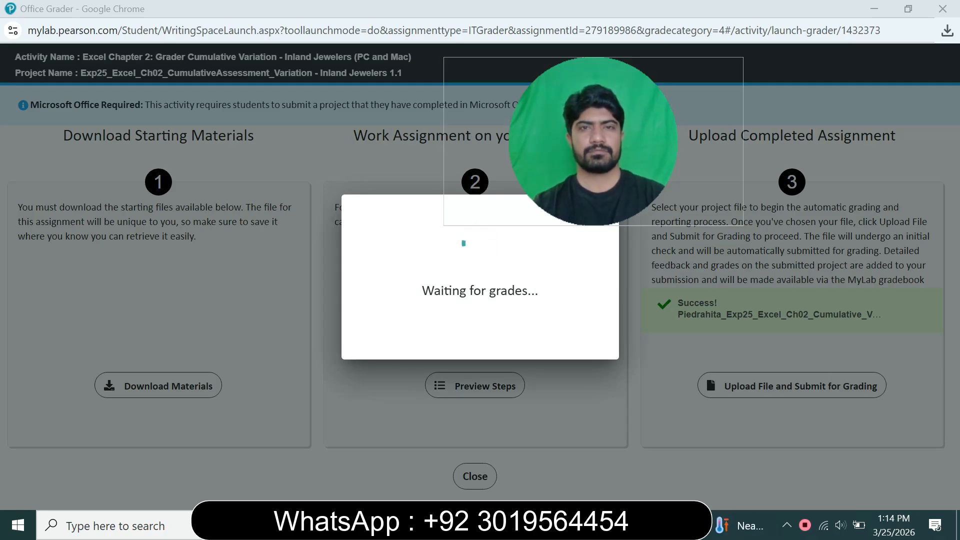
pyautogui.press('Return')
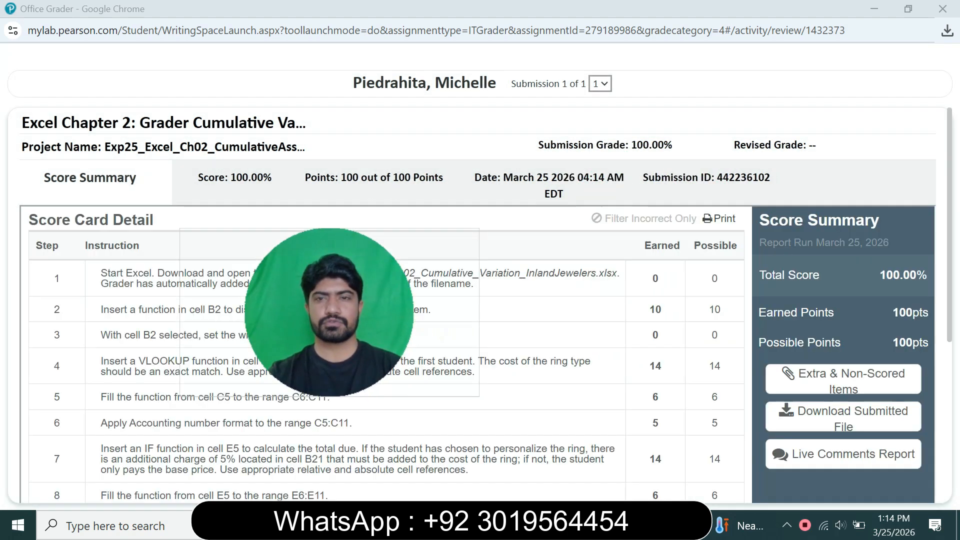
# Highlight the total score in the score summary and look through the score card detail.
pyautogui.moveTo(759, 275); pyautogui.dragTo(927, 276)
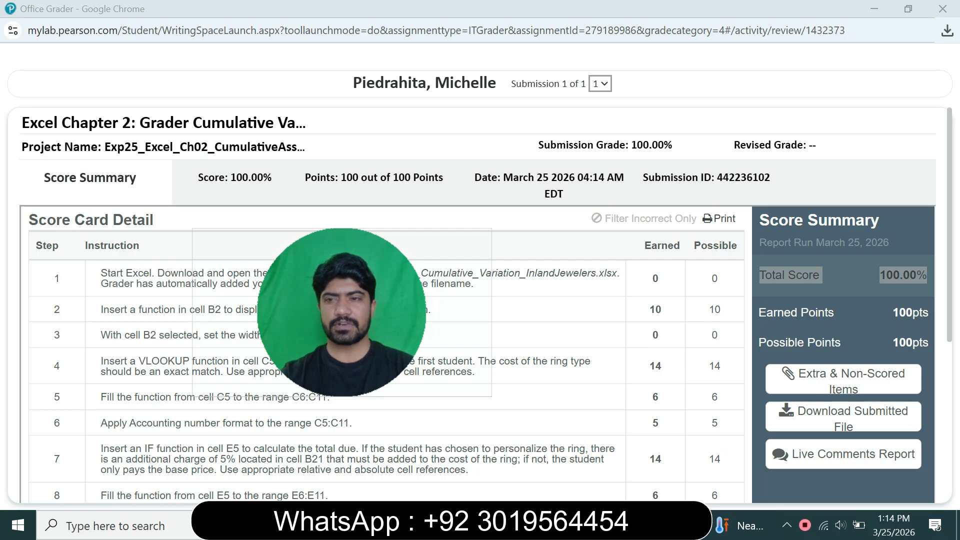
pyautogui.scroll(-5, 481, 300)
pyautogui.scroll(5, 480, 300)
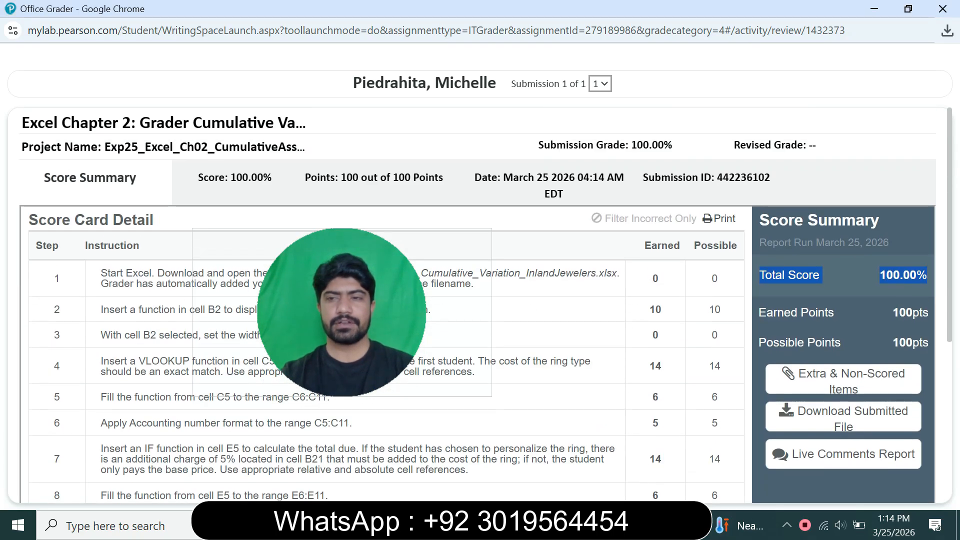